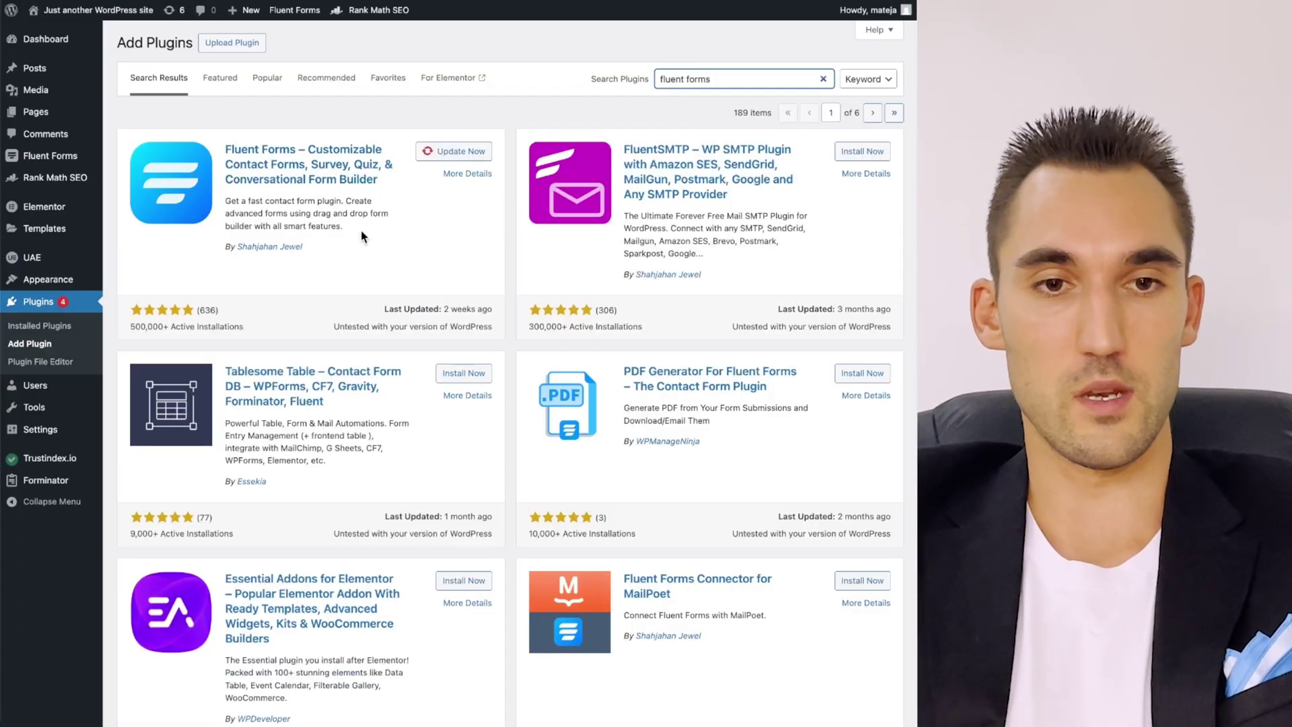
# Clear the plugin search and start a new form from the Forminator dashboard.
pyautogui.tripleClick(696, 79)
pyautogui.press('BackSpace')
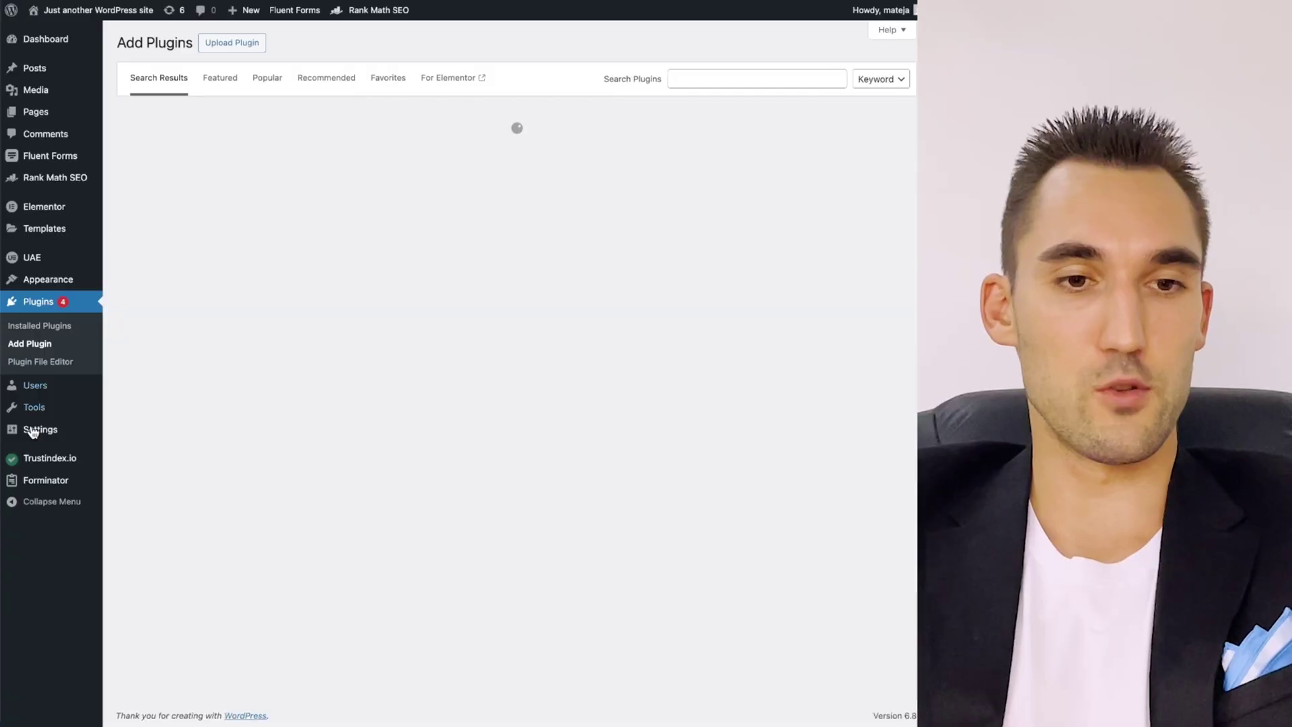
pyautogui.moveTo(38, 491)
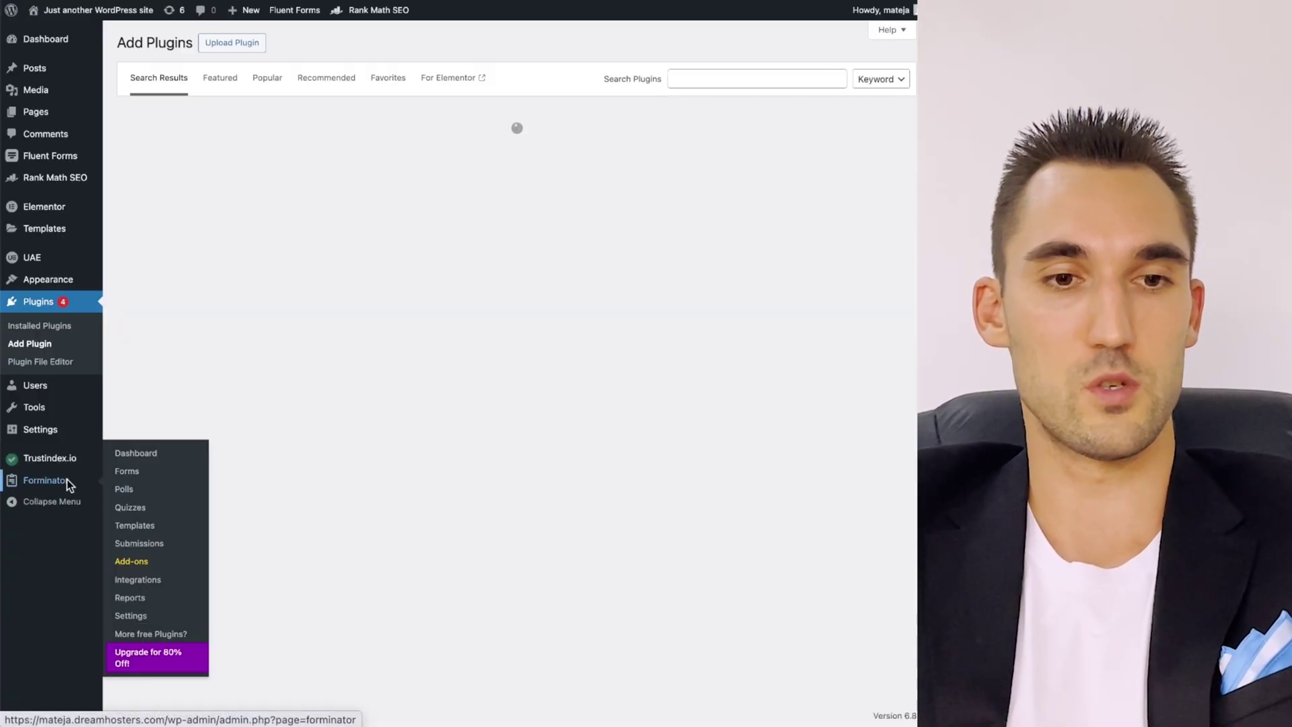
pyautogui.click(68, 484)
pyautogui.click(175, 440)
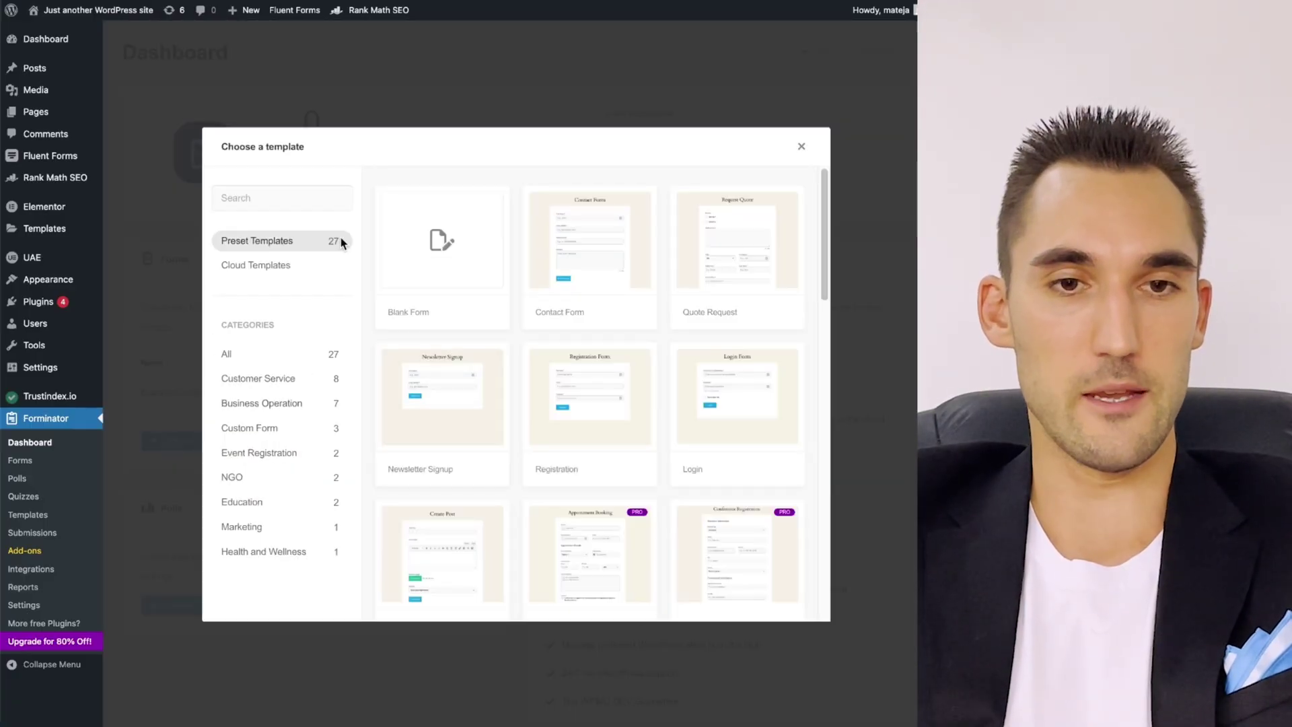
# Create a form from the Blank Form template and name it "Qualifier Form".
pyautogui.click(441, 310)
pyautogui.click(474, 401)
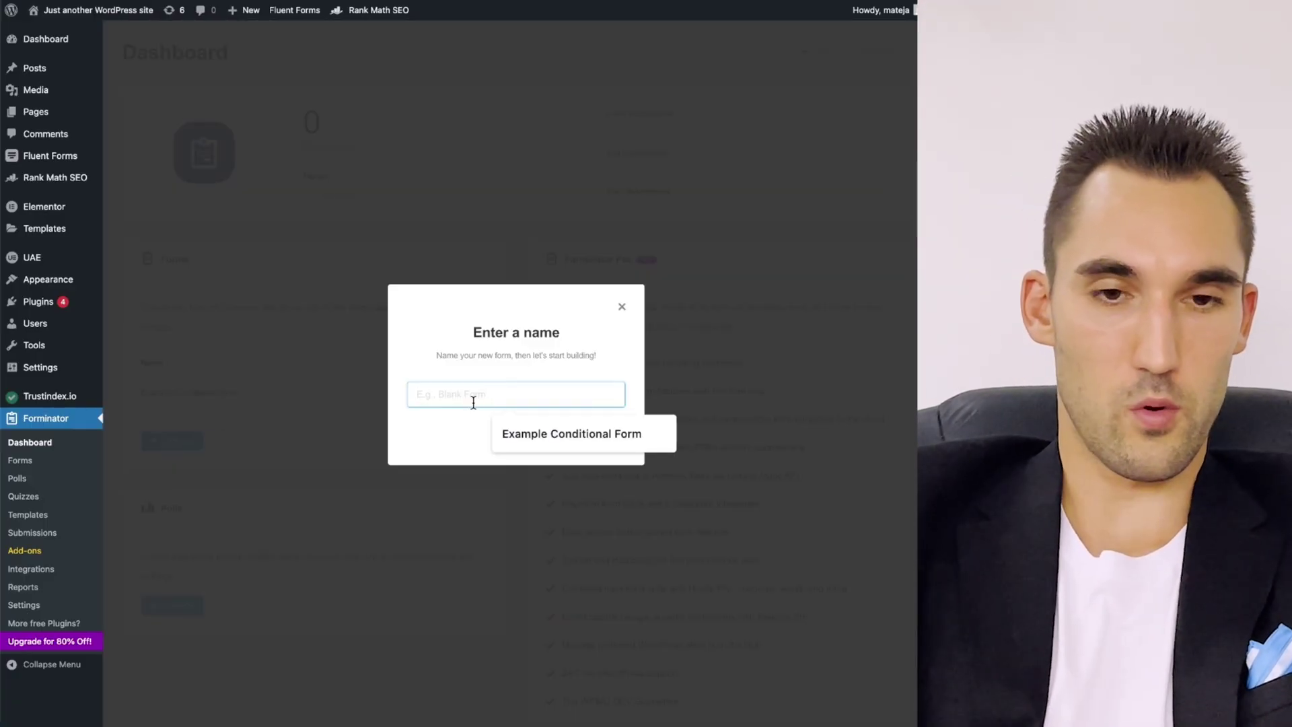
pyautogui.write('Qualit')
pyautogui.write('ier Form')
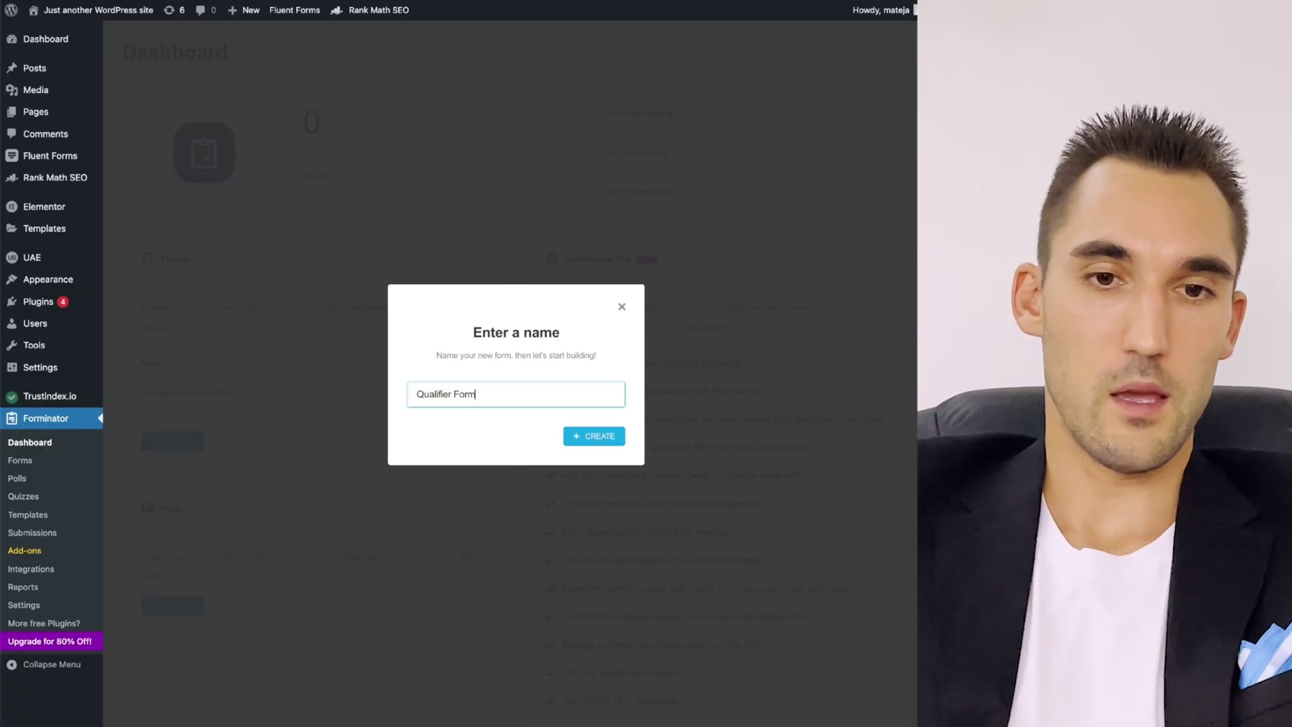
pyautogui.click(574, 443)
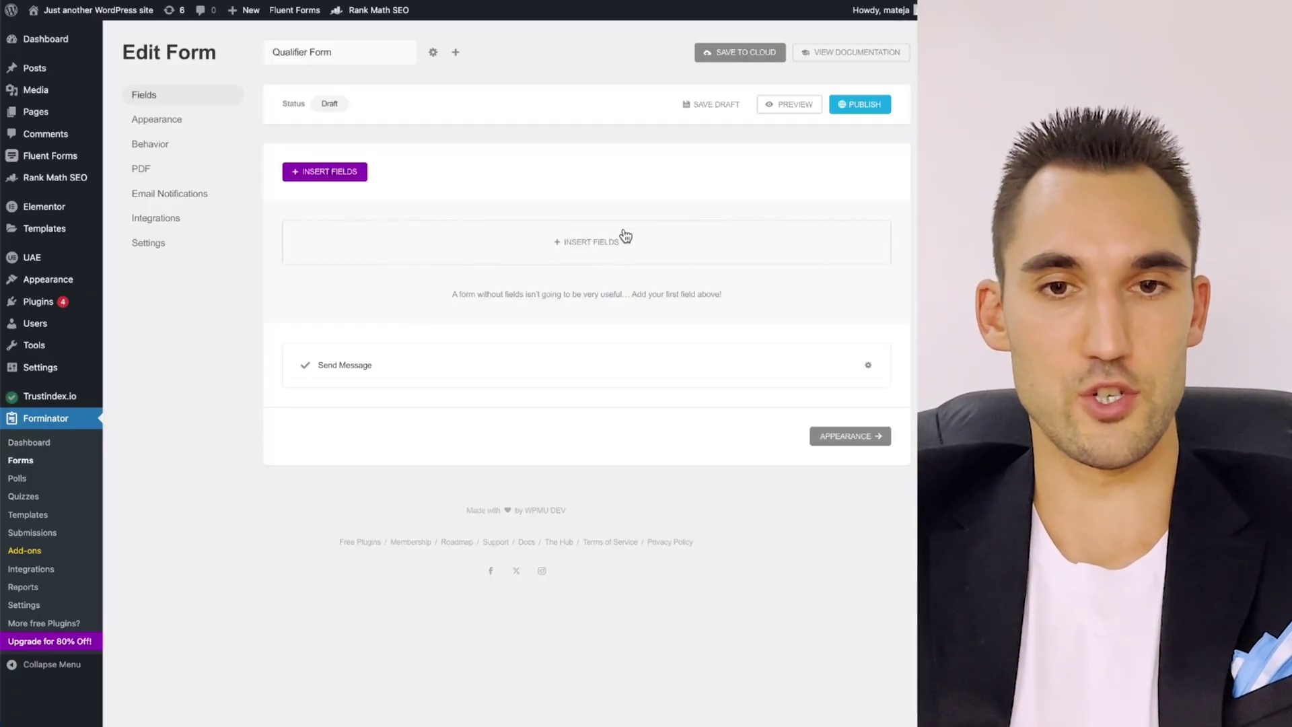
# Insert Name, Email, Phone, Textarea and Radio fields into the form, and move the Radio field above the Text field.
pyautogui.click(591, 252)
pyautogui.doubleClick(386, 238)
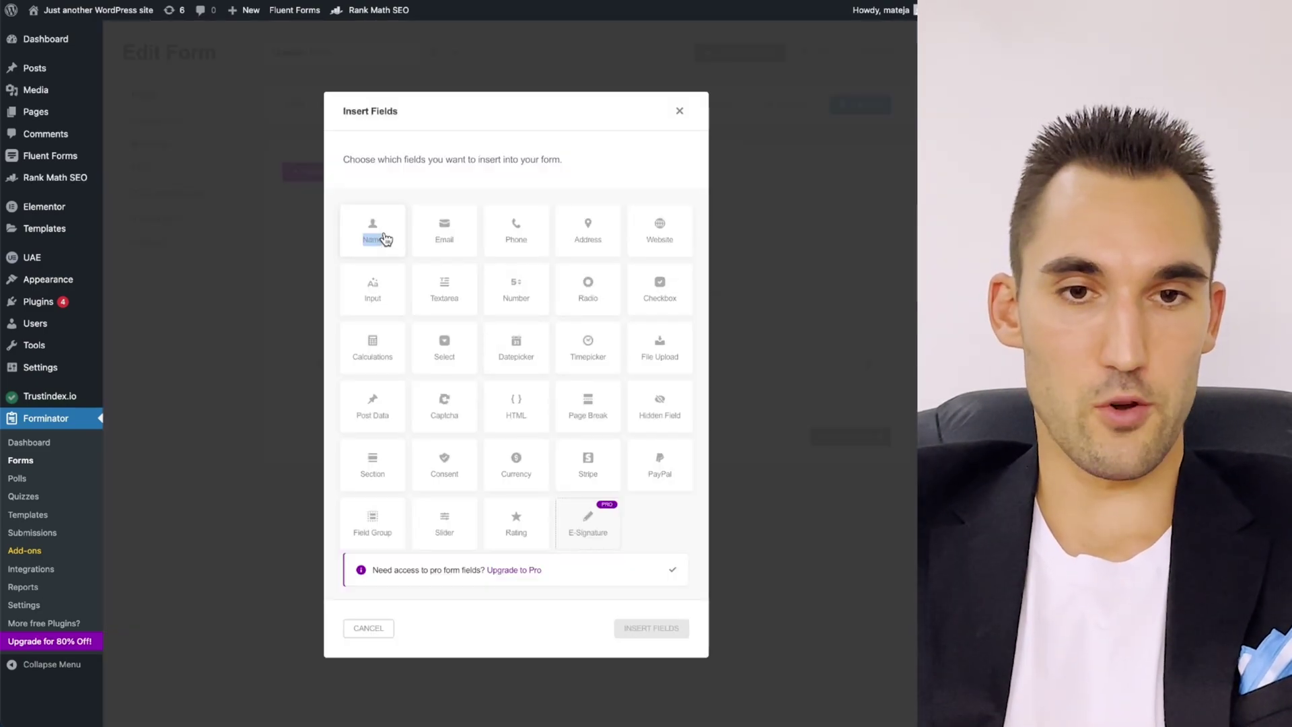
pyautogui.click(376, 232)
pyautogui.click(444, 240)
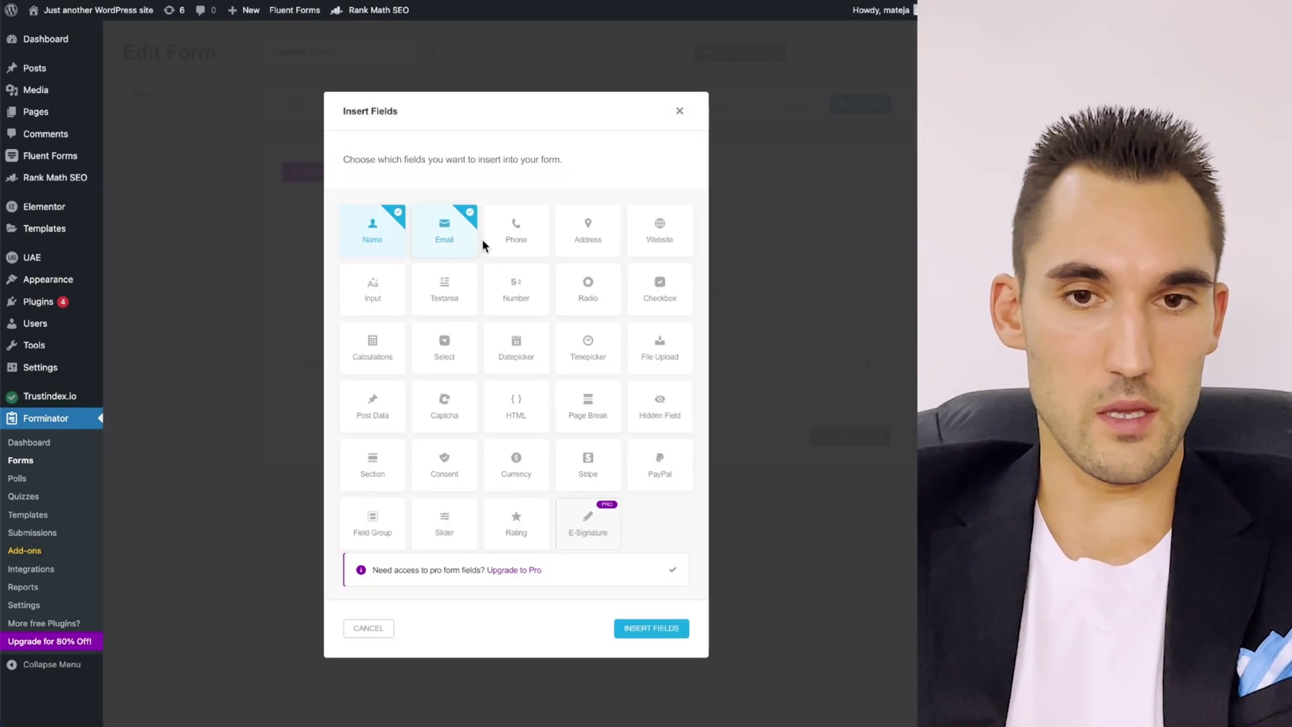
pyautogui.click(519, 243)
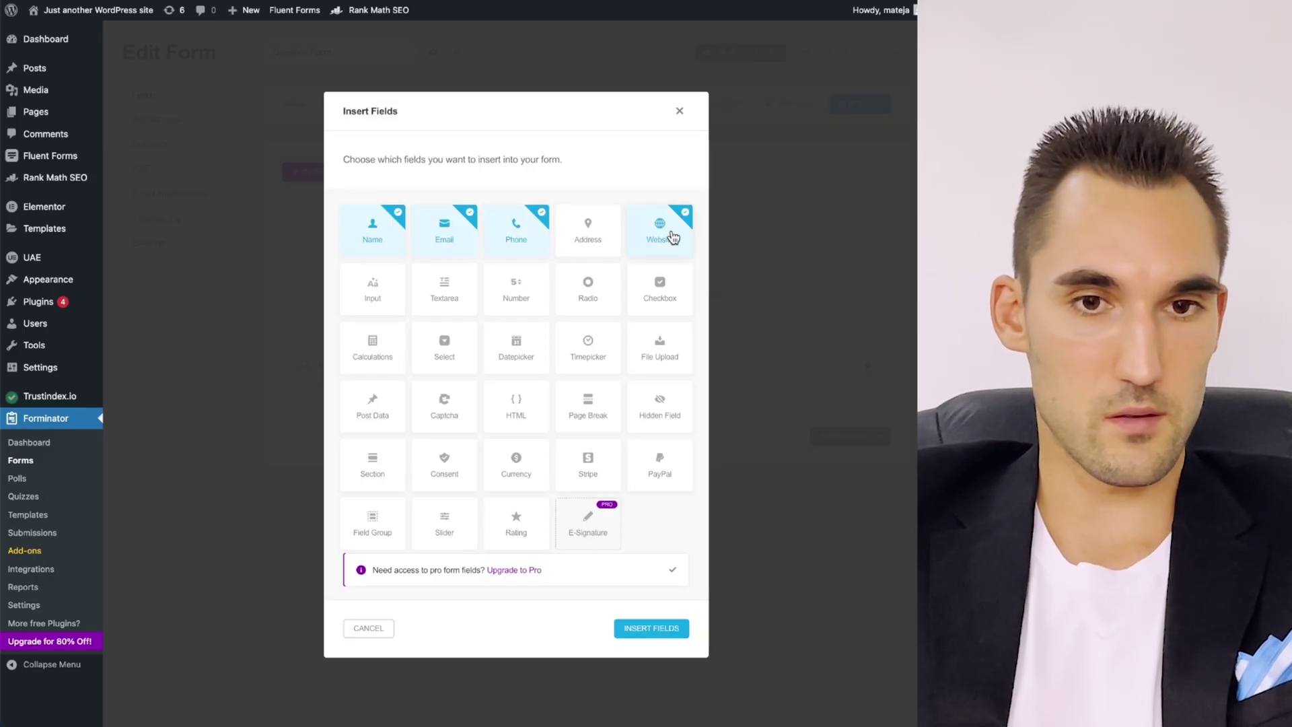
pyautogui.click(445, 299)
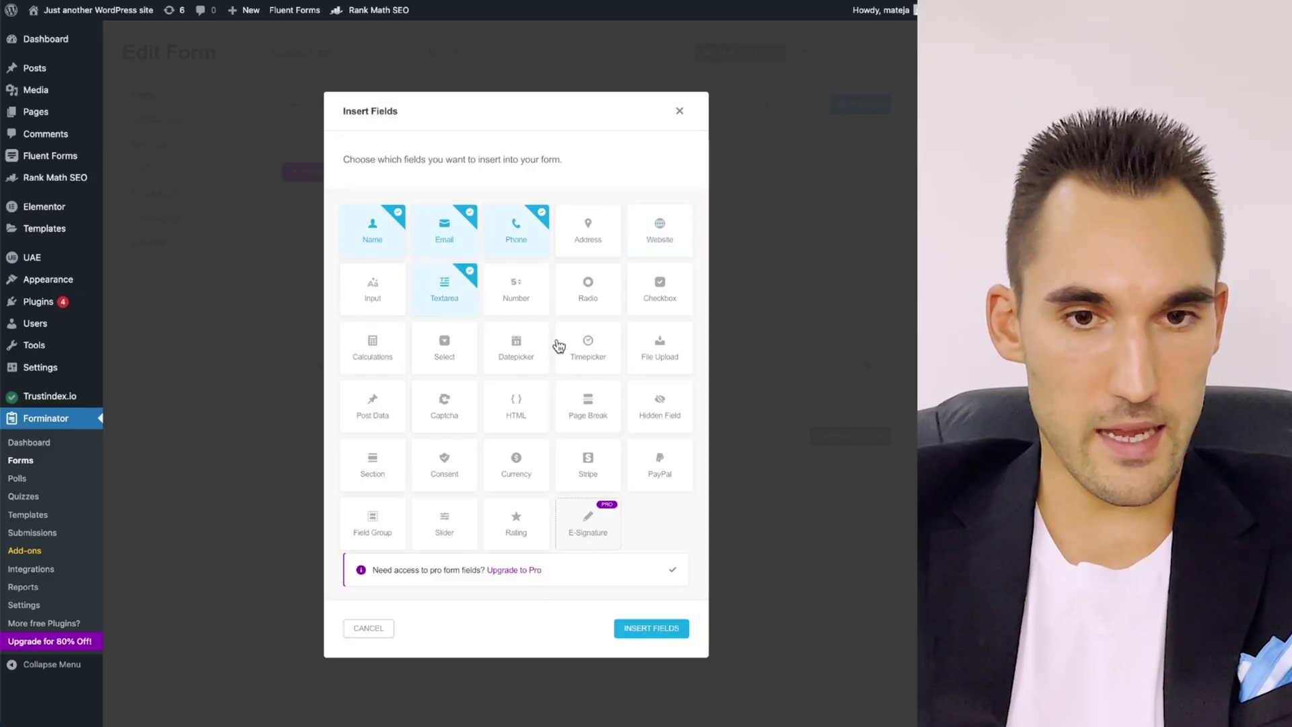
pyautogui.click(585, 297)
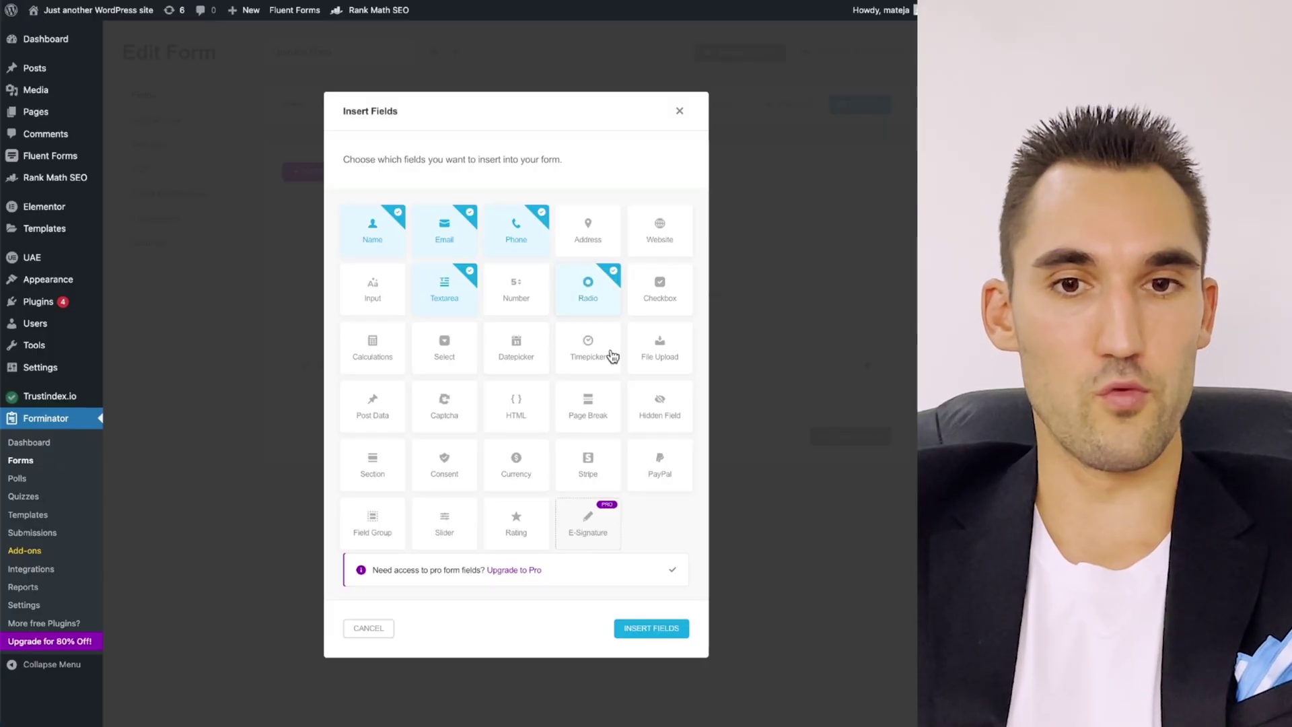
pyautogui.click(652, 628)
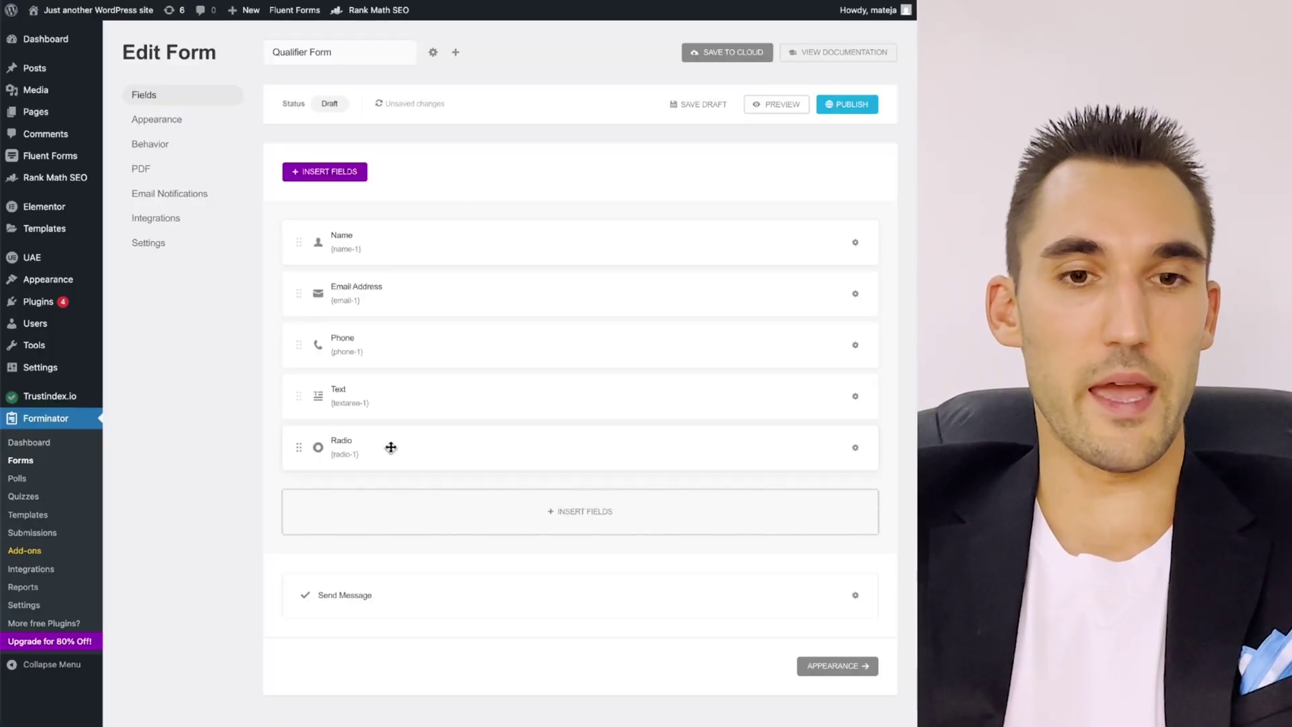
pyautogui.moveTo(383, 452); pyautogui.dragTo(447, 392)
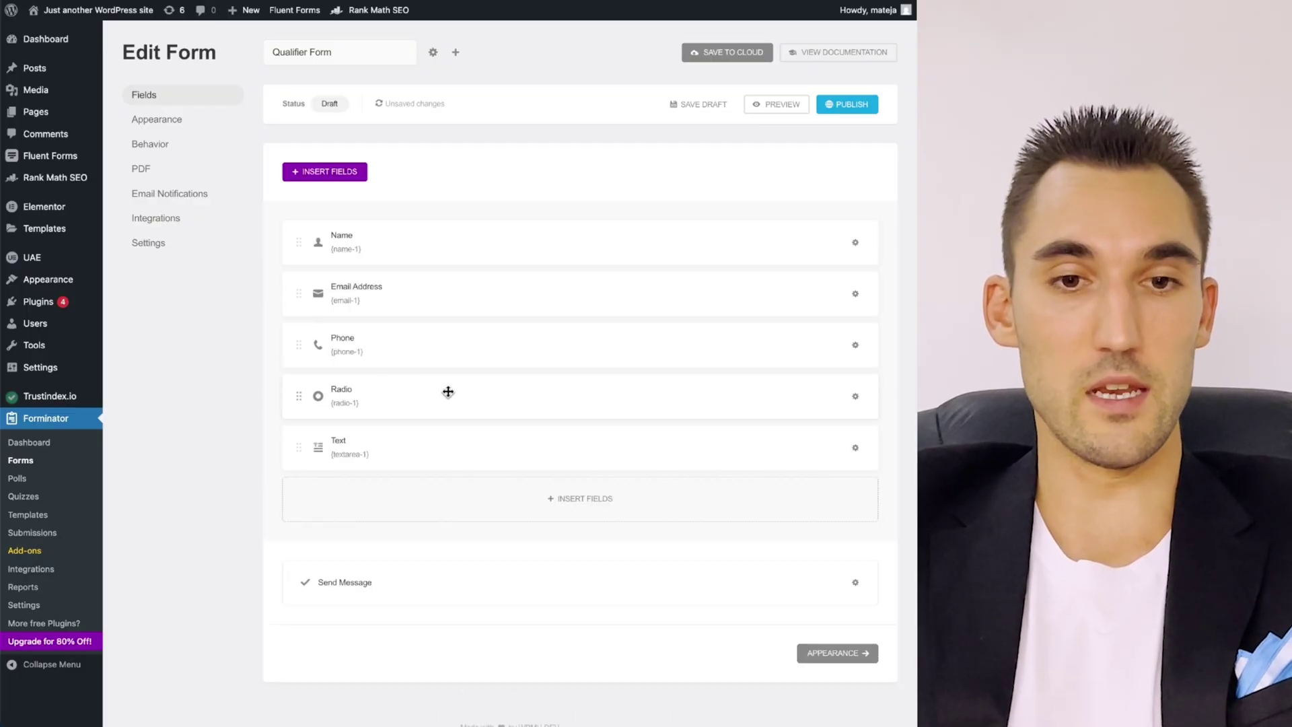
# Change the Radio field's label to "For Soon Do You Need to Resolve This Matter?".
pyautogui.click(855, 398)
pyautogui.click(805, 437)
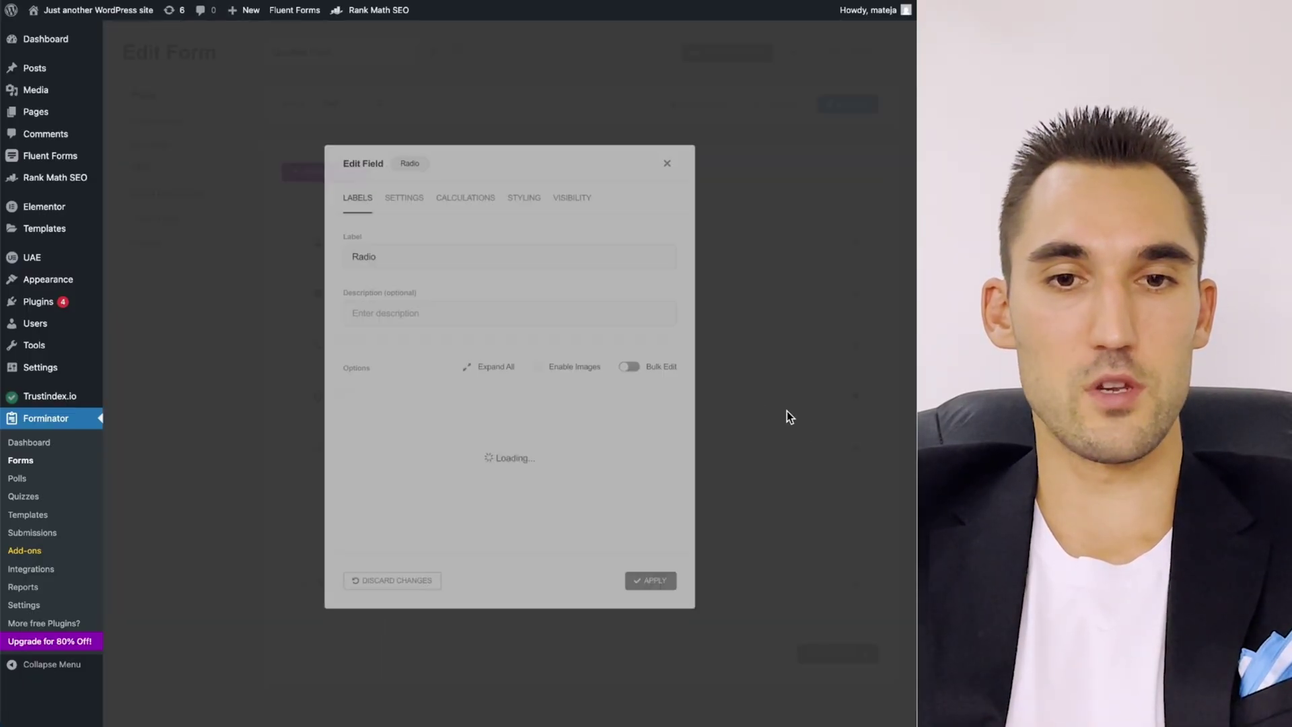
pyautogui.moveTo(407, 247); pyautogui.dragTo(336, 235)
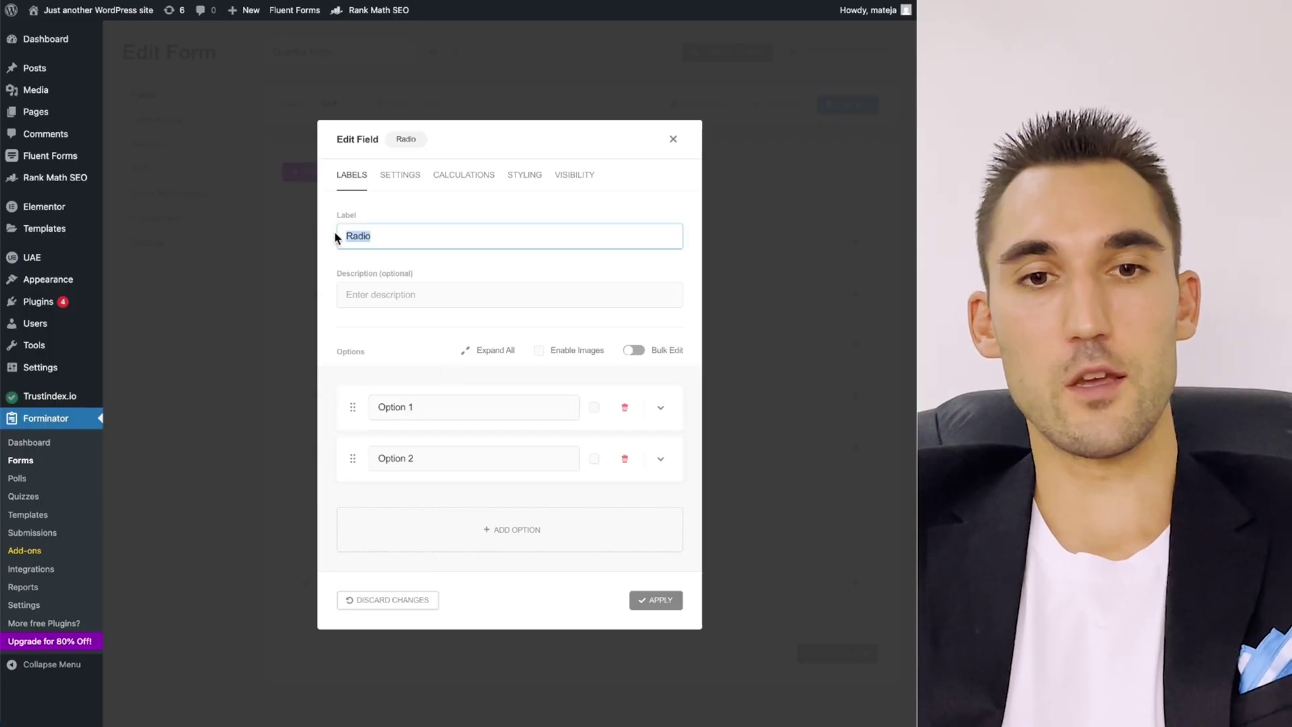
pyautogui.write('For Quic')
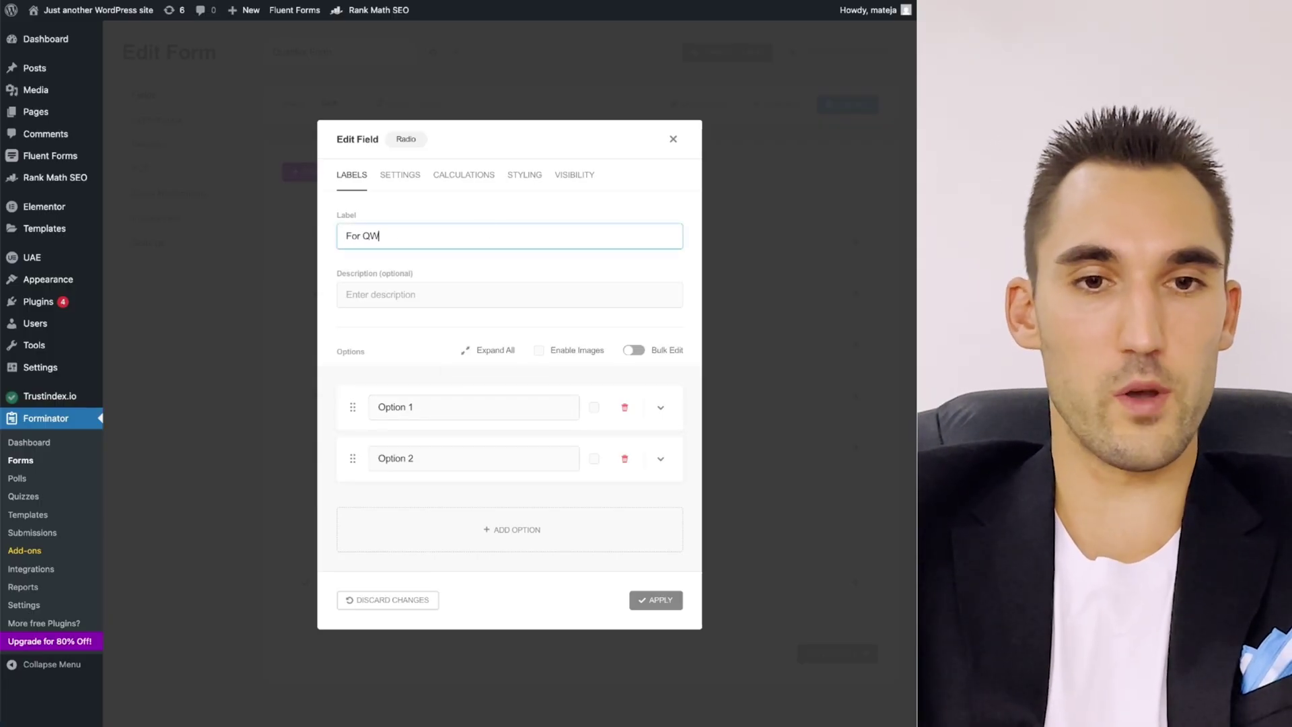
pyautogui.press('BackSpace')
pyautogui.press('BackSpace')
pyautogui.press('BackSpace')
pyautogui.press('BackSpace')
pyautogui.write('Soon Do Y')
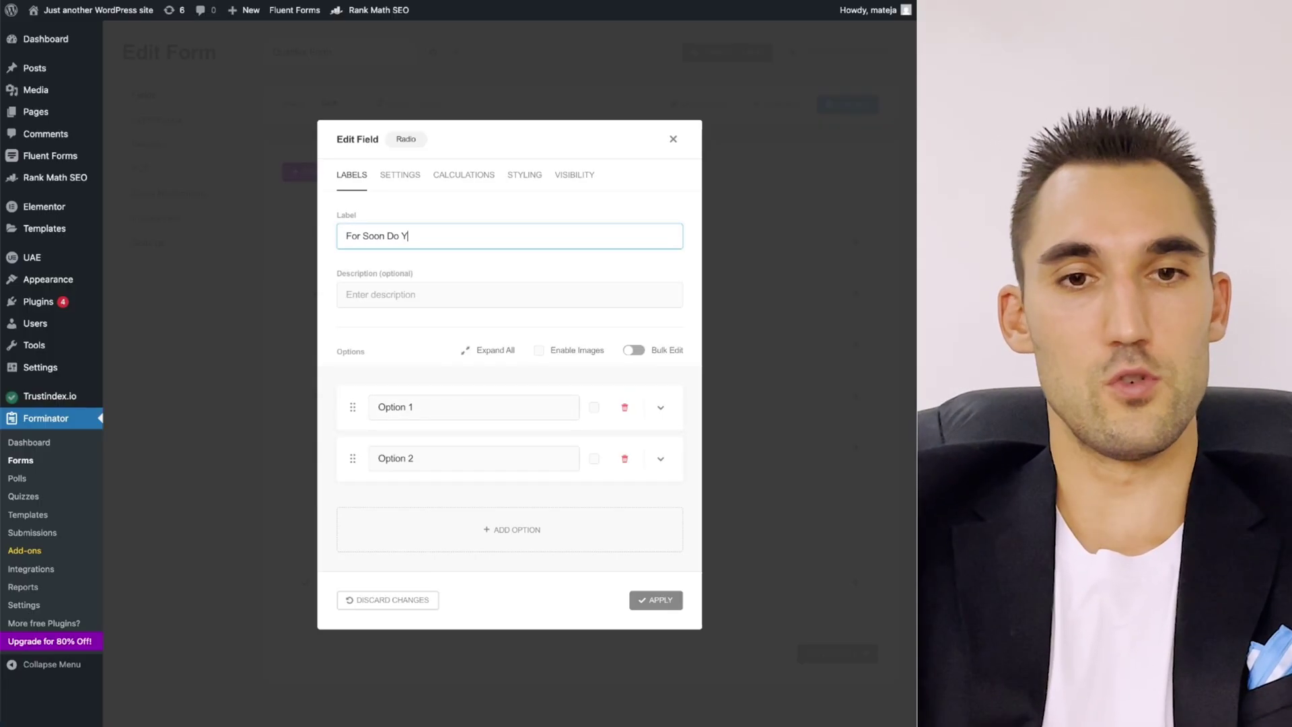
pyautogui.write('ou Need to Resolve this Mat')
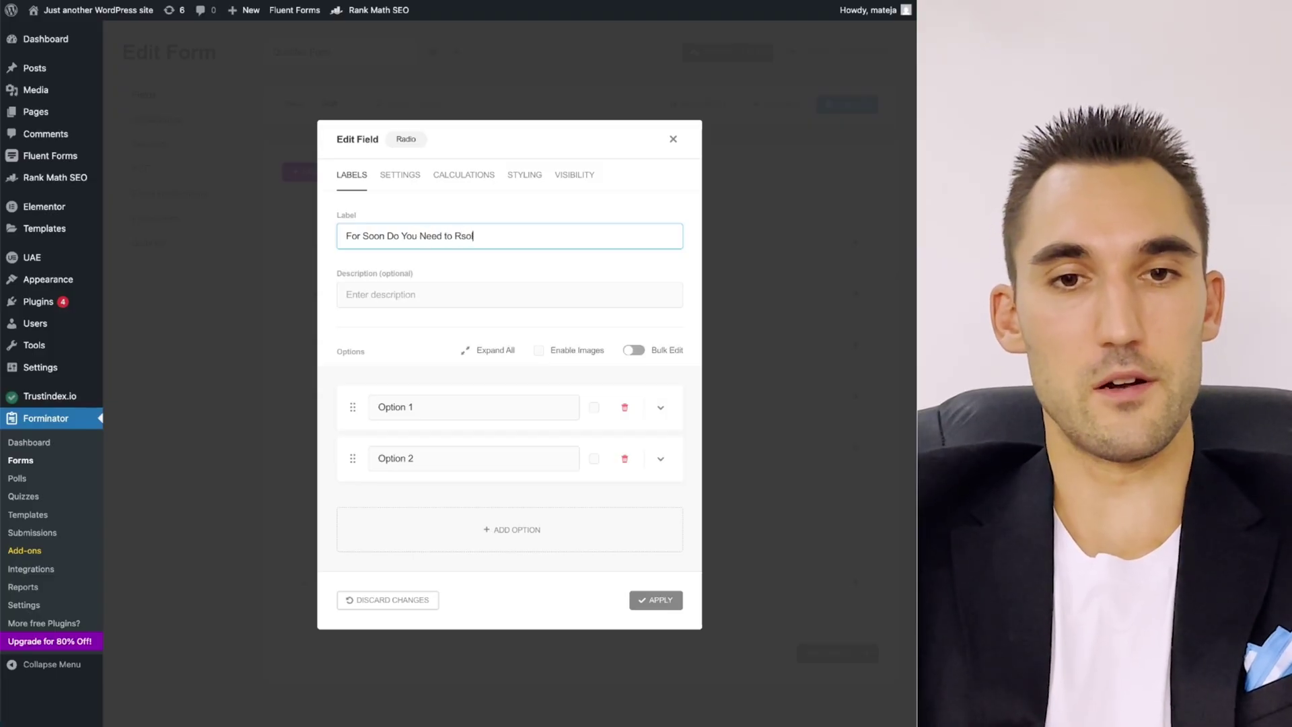
pyautogui.write('ter?')
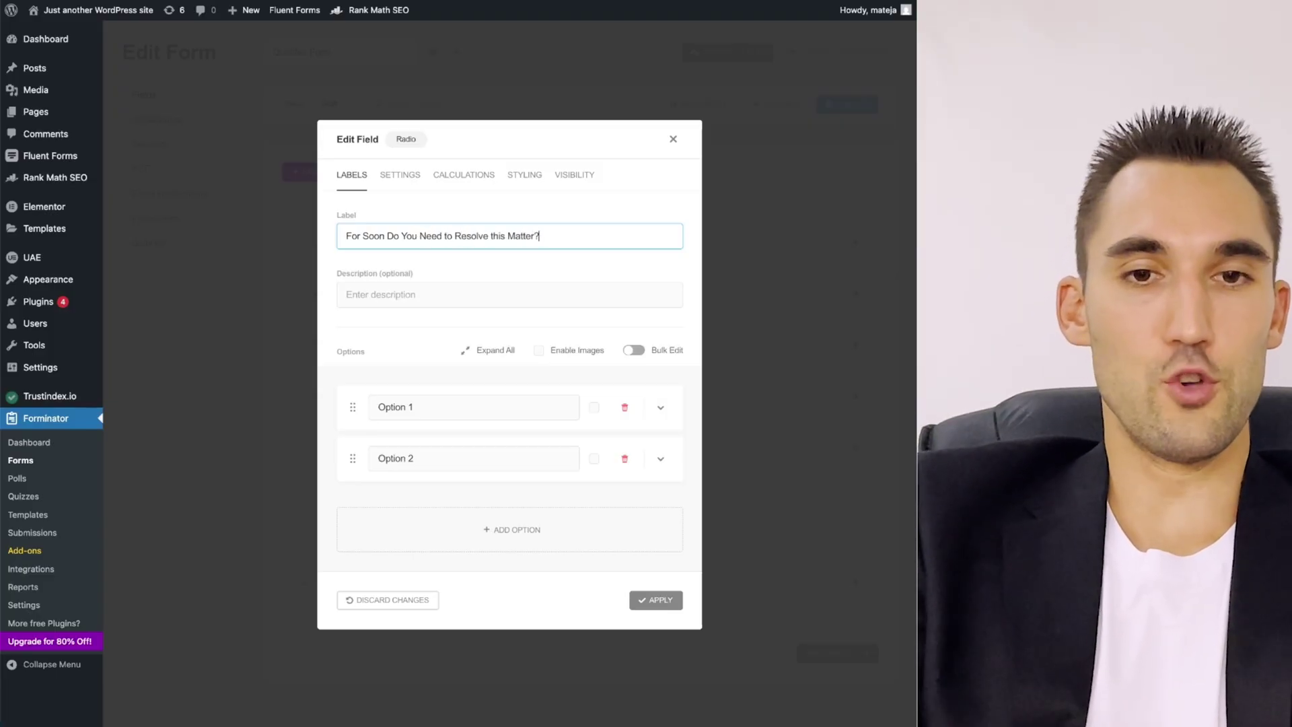
pyautogui.click(493, 237)
pyautogui.press('Delete')
pyautogui.write('T')
# Rename the radio question's first option to "Now".
pyautogui.click(468, 409)
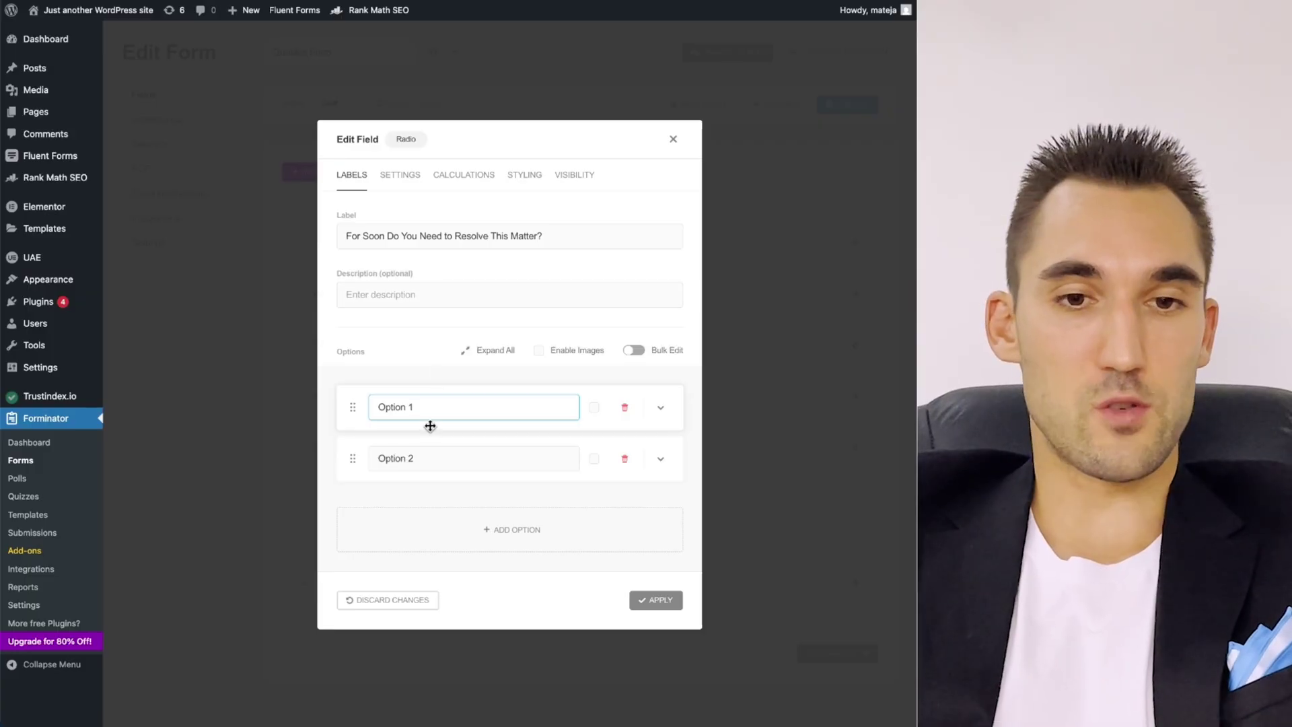
pyautogui.press('BackSpace')
pyautogui.press('BackSpace')
pyautogui.press('BackSpace')
pyautogui.press('BackSpace')
pyautogui.press('BackSpace')
pyautogui.press('BackSpace')
pyautogui.press('BackSpace')
pyautogui.press('BackSpace')
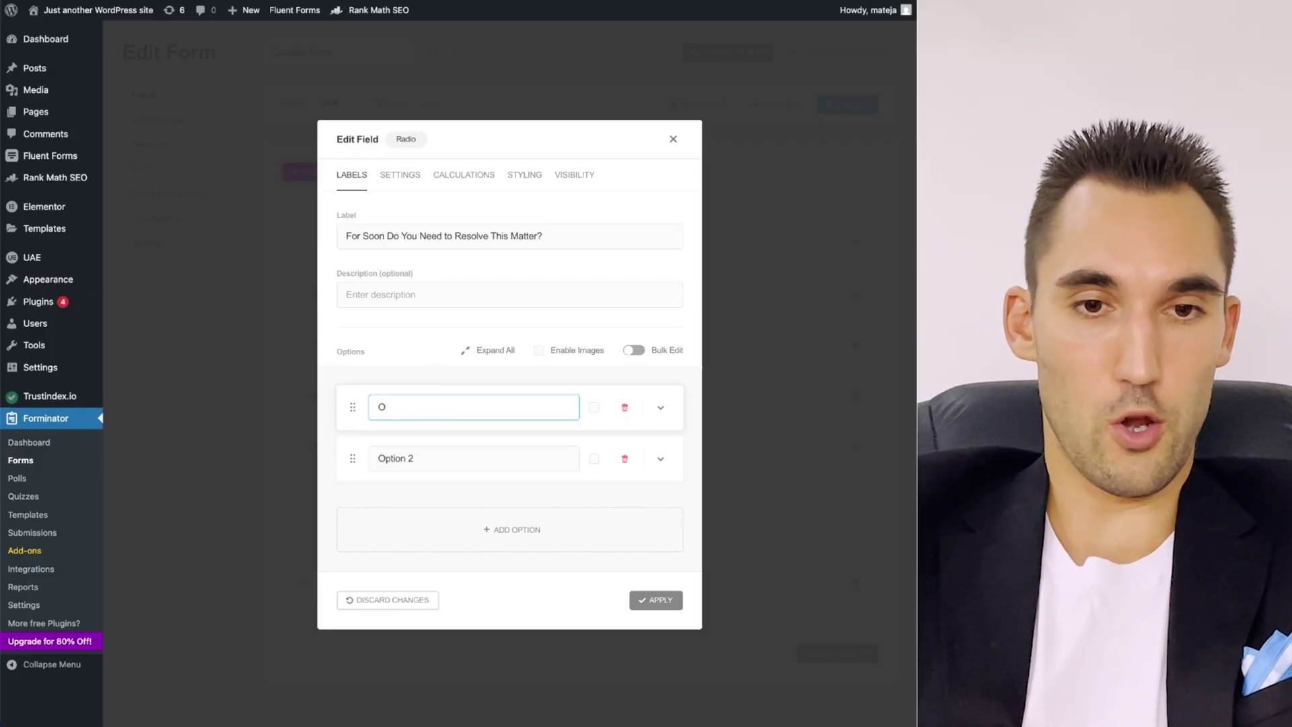
pyautogui.write('Now')
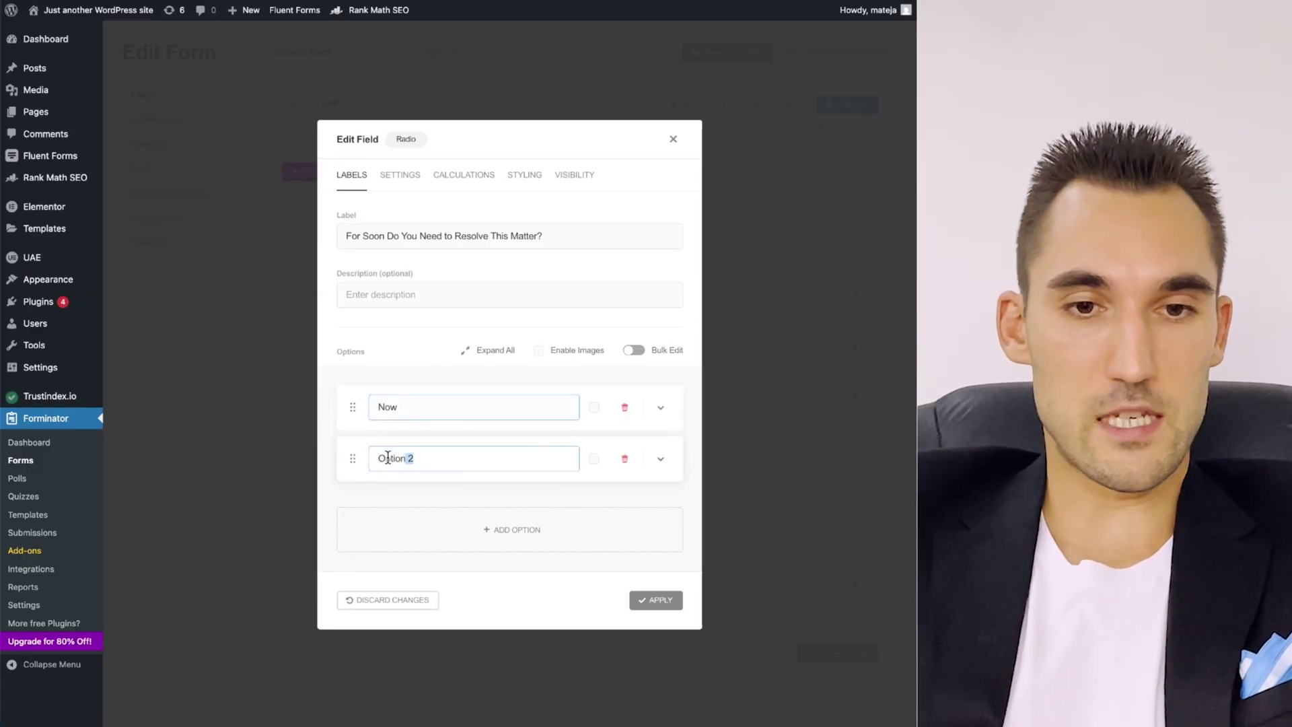
# Rename the second radio option to "Next Month", add a third option "Next Year", and apply the field changes.
pyautogui.moveTo(414, 459); pyautogui.dragTo(352, 459)
pyautogui.write('Next Month')
pyautogui.click(525, 529)
pyautogui.write('Next Yea')
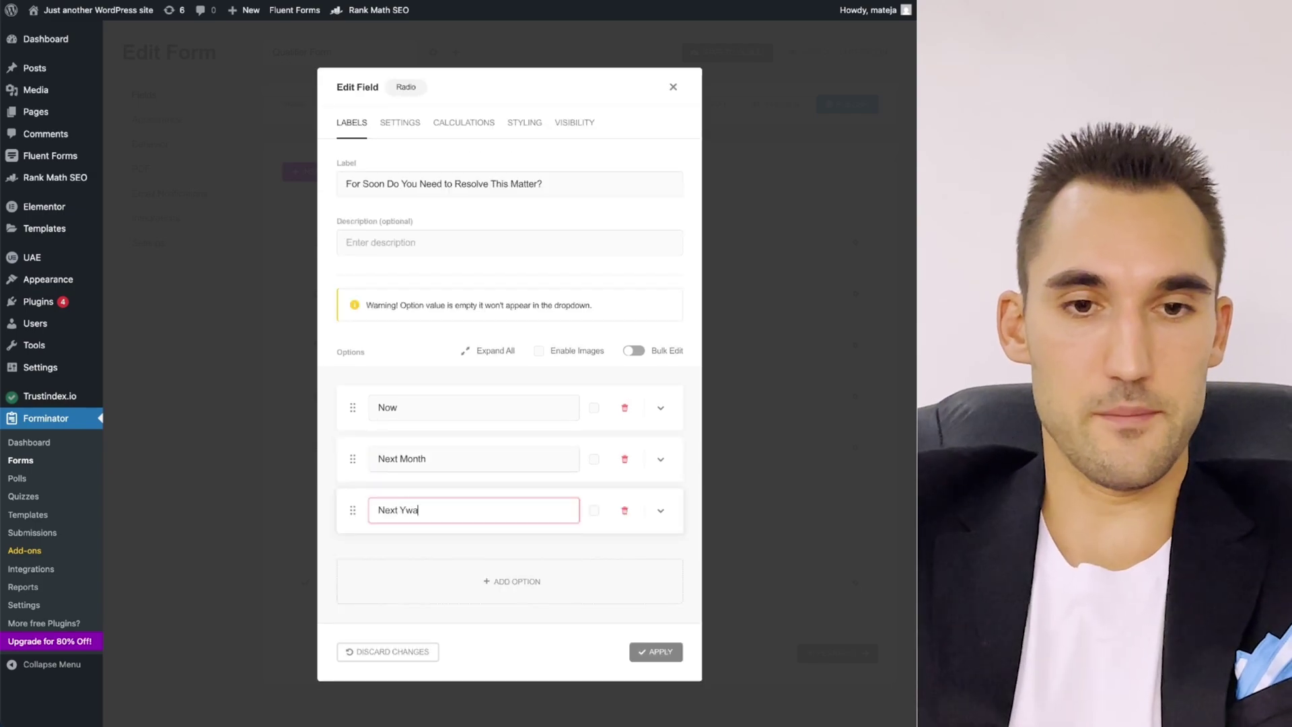
pyautogui.click(652, 622)
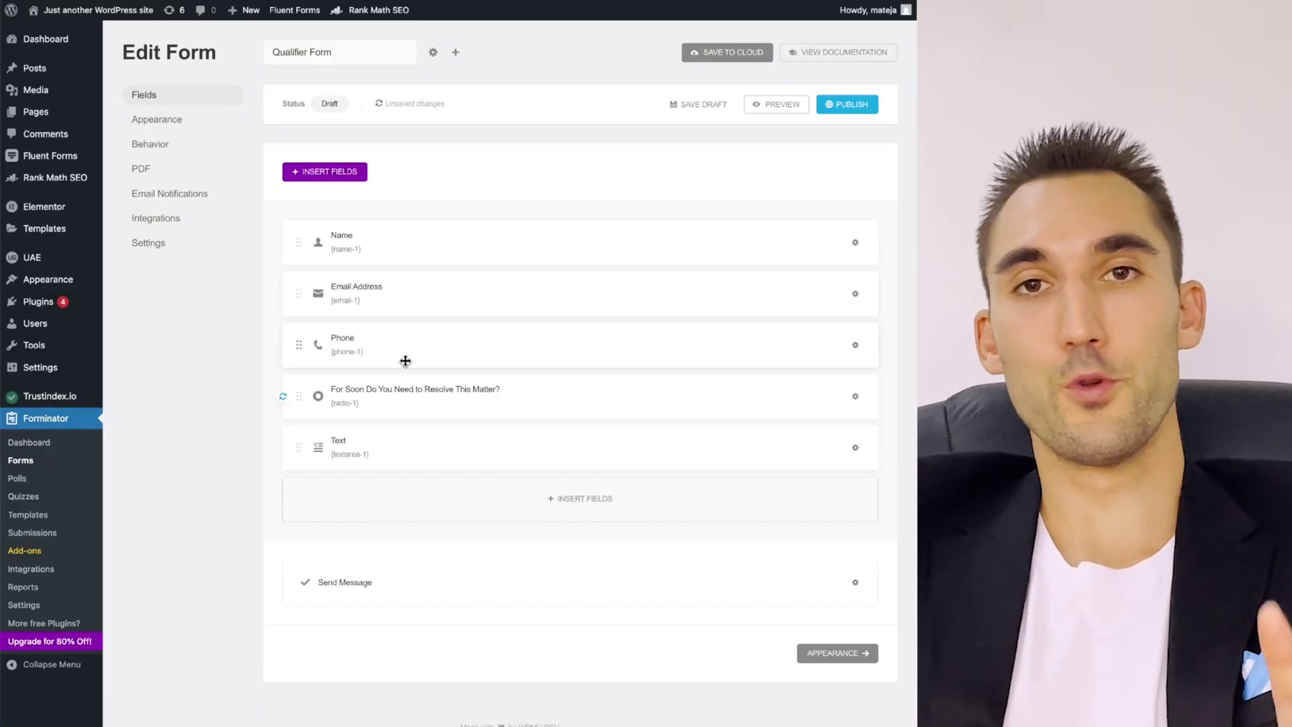
# Change the form's existing after-submission behavior from an inline message to Redirect user to a URL.
pyautogui.click(154, 150)
pyautogui.scroll(-1, 444, 223)
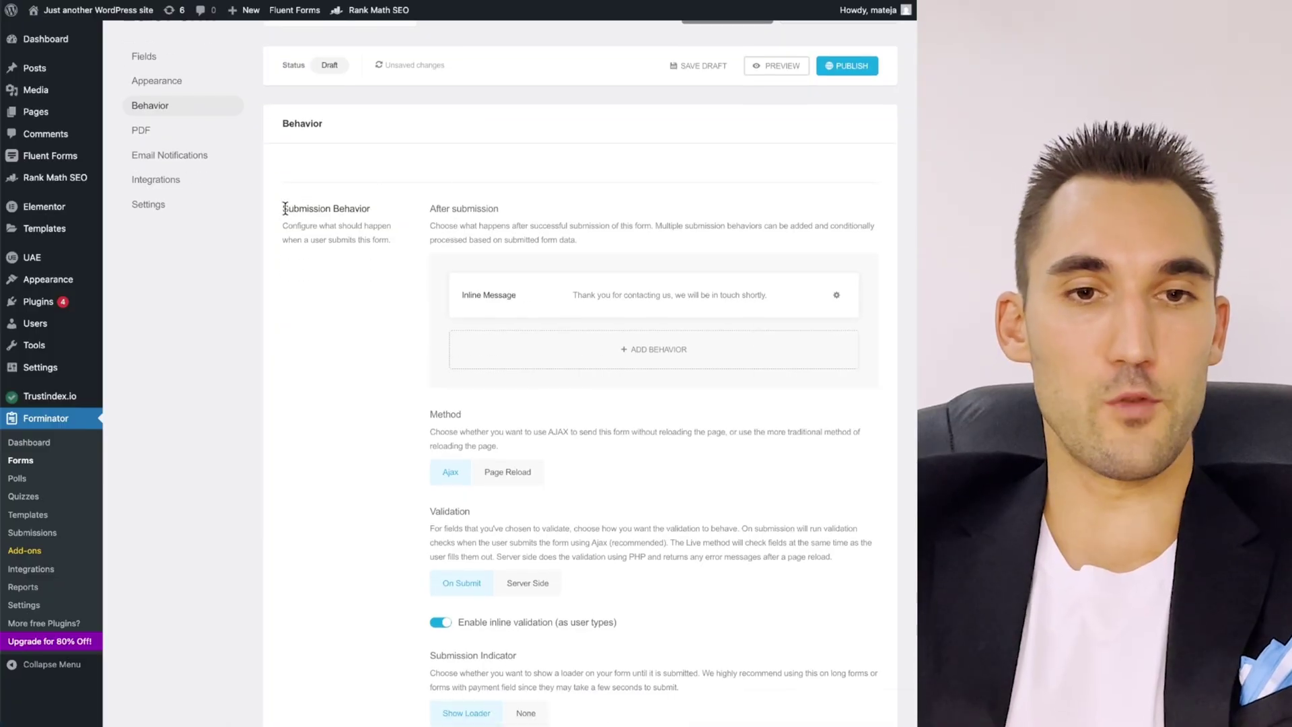
pyautogui.scroll(-1, 485, 269)
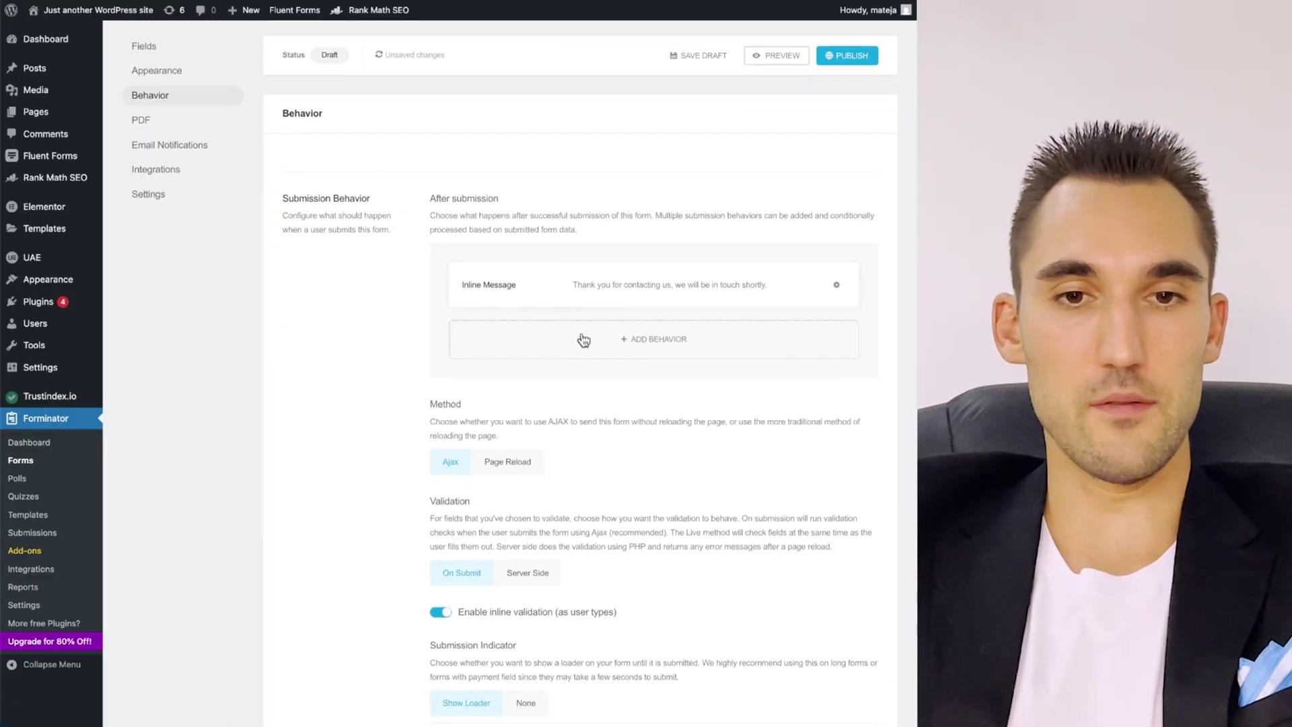
pyautogui.click(612, 289)
pyautogui.click(465, 332)
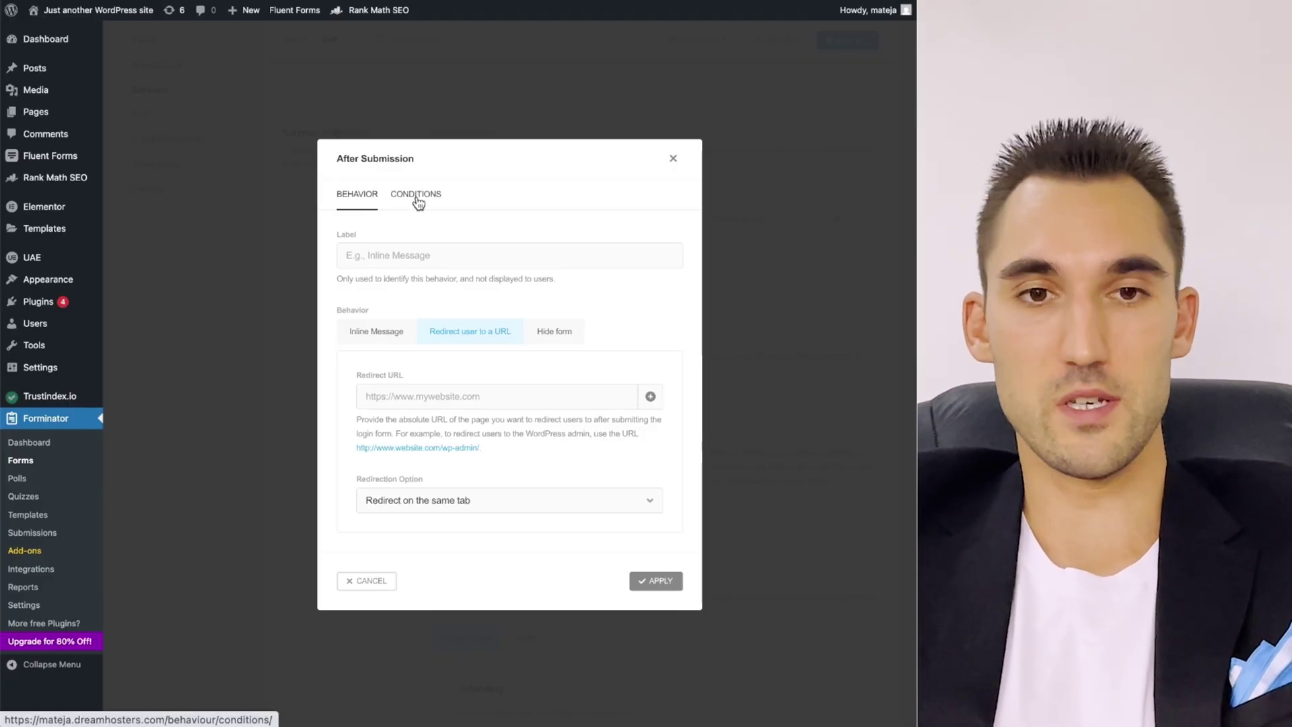
# Add a redirect condition on the "For Soon Do You Need to Resolve This Matter?" field, using Is with one of its answers.
pyautogui.click(417, 201)
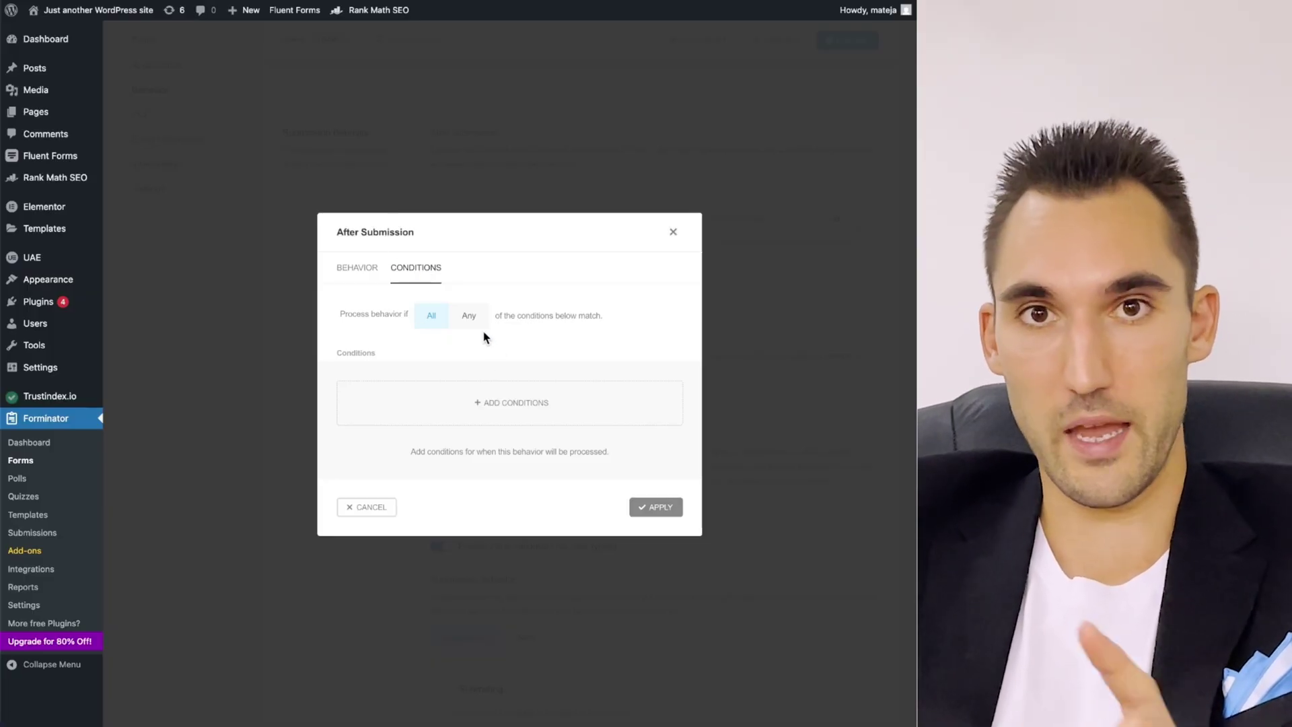
pyautogui.click(488, 406)
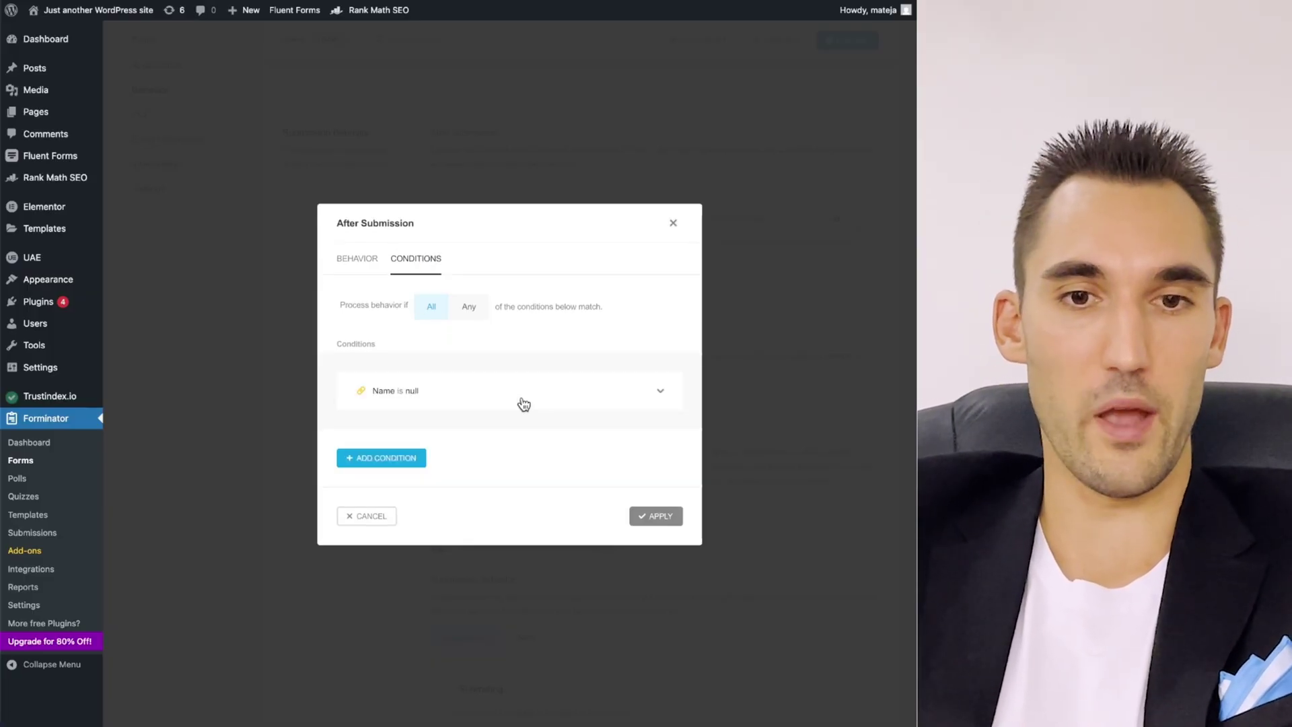
pyautogui.click(468, 386)
pyautogui.click(432, 376)
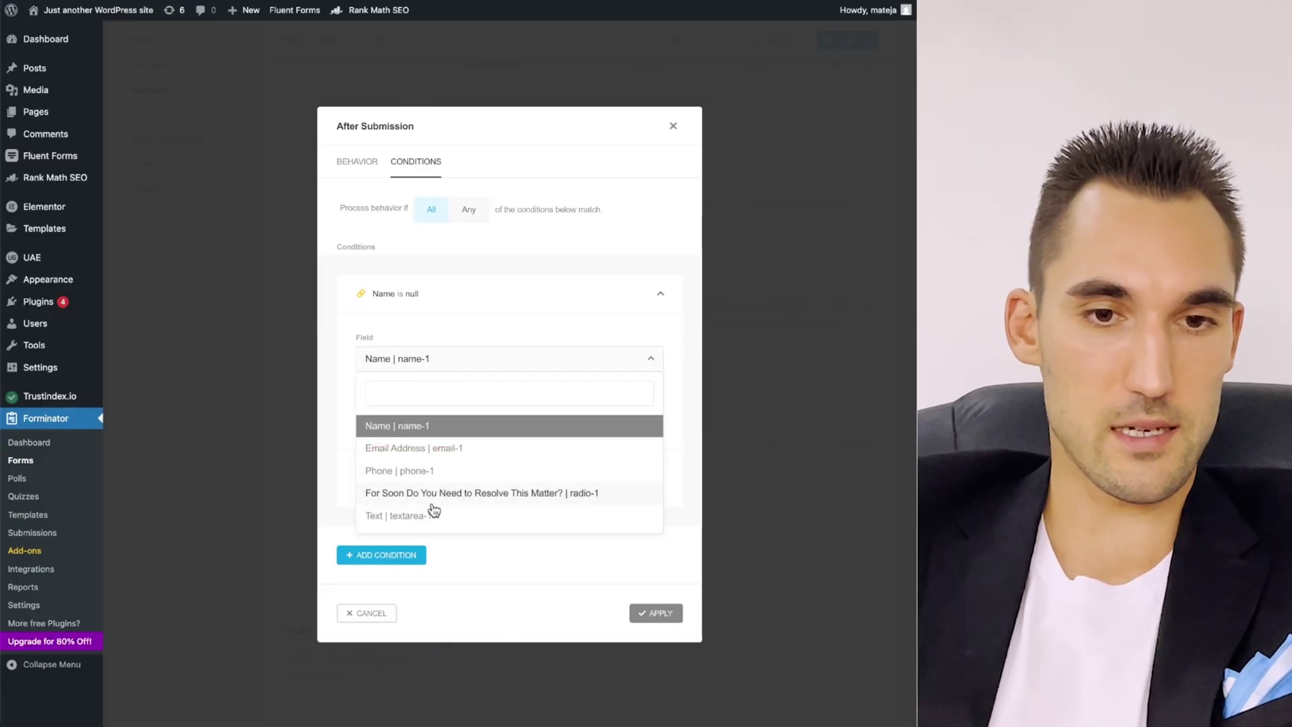
pyautogui.click(434, 497)
pyautogui.click(374, 419)
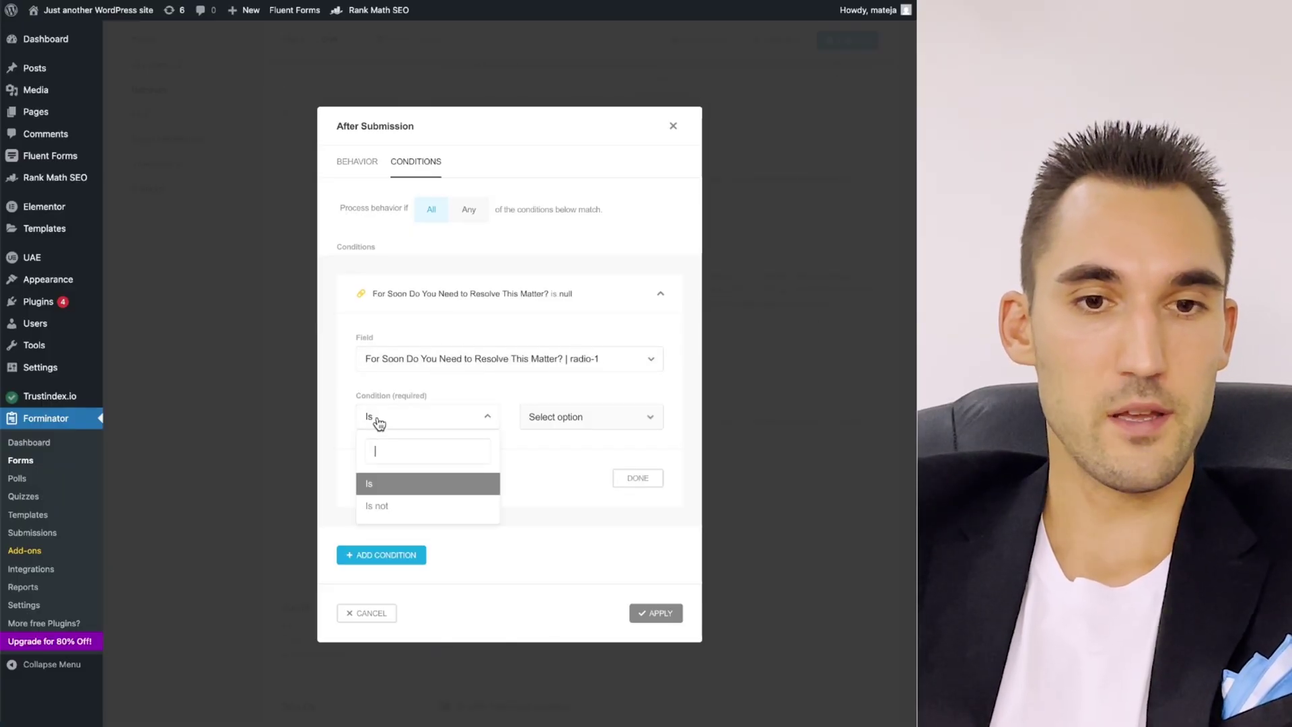
pyautogui.click(371, 482)
pyautogui.click(600, 418)
pyautogui.click(573, 434)
pyautogui.click(633, 479)
# Set the behavior's redirect URL to the permalink of the "Thank You (Tracked)" page.
pyautogui.click(360, 258)
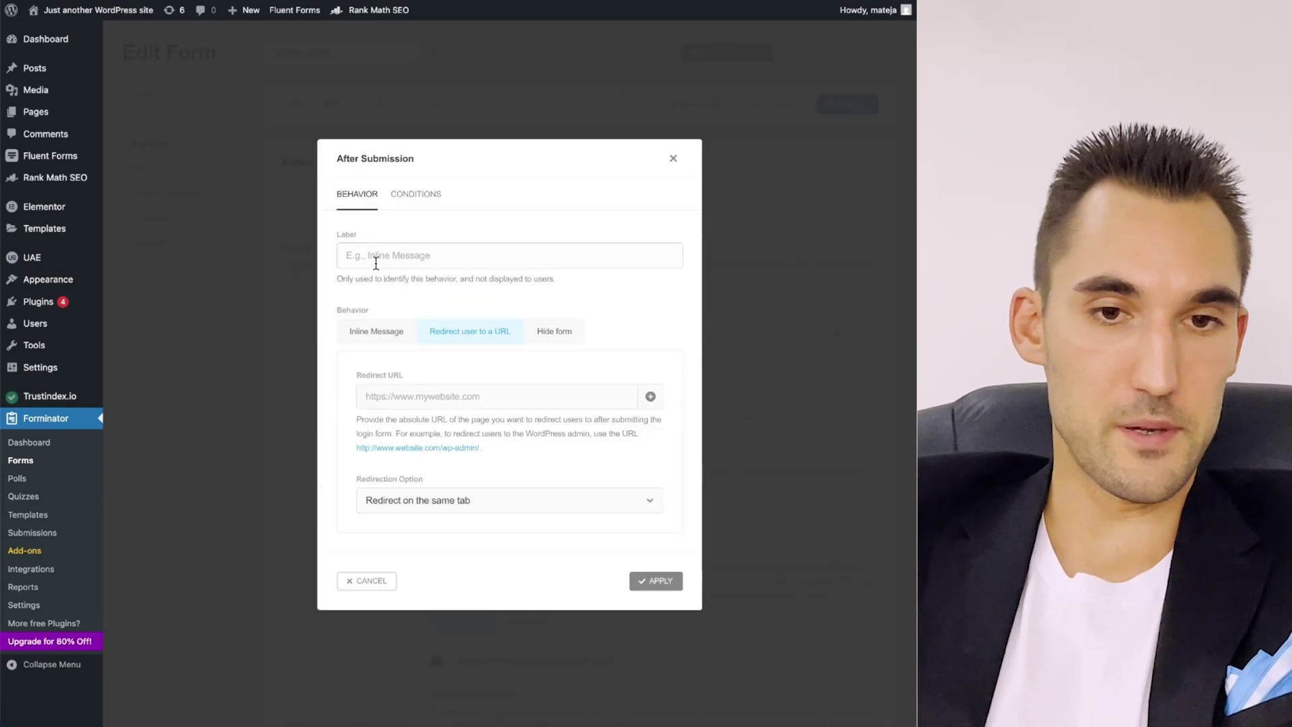
pyautogui.click(458, 398)
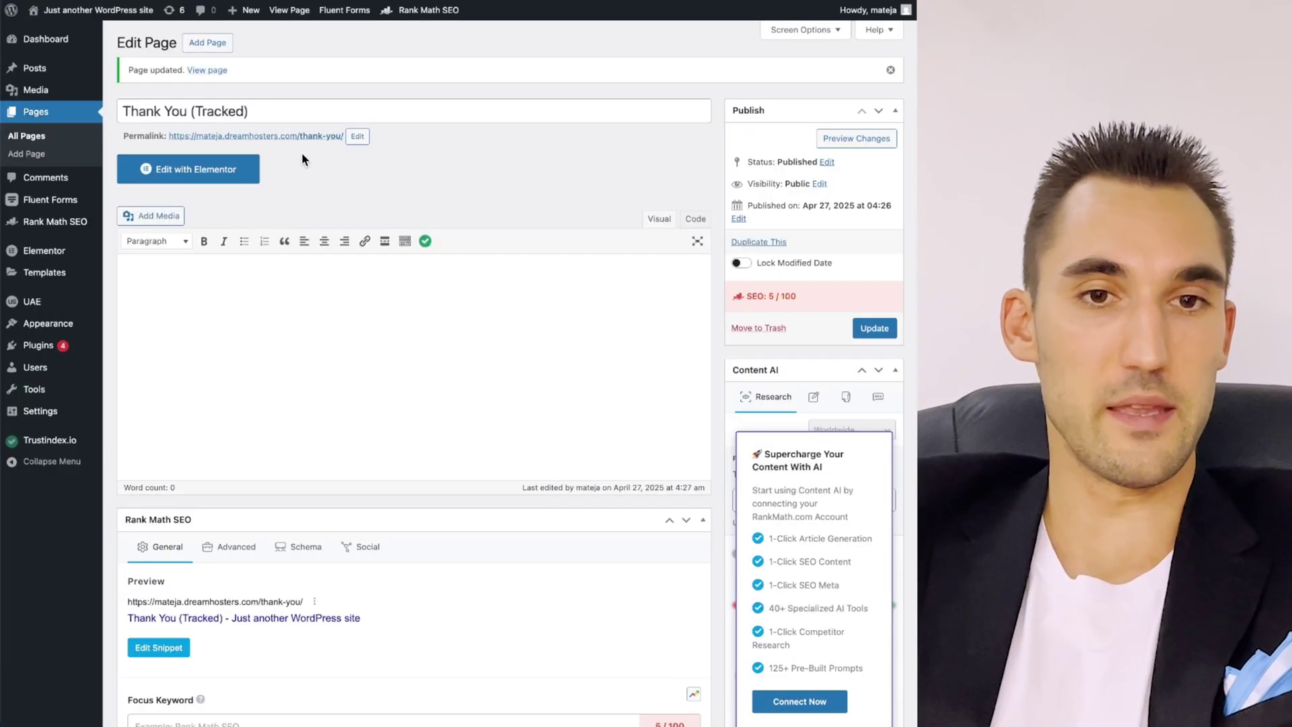
pyautogui.click(340, 136)
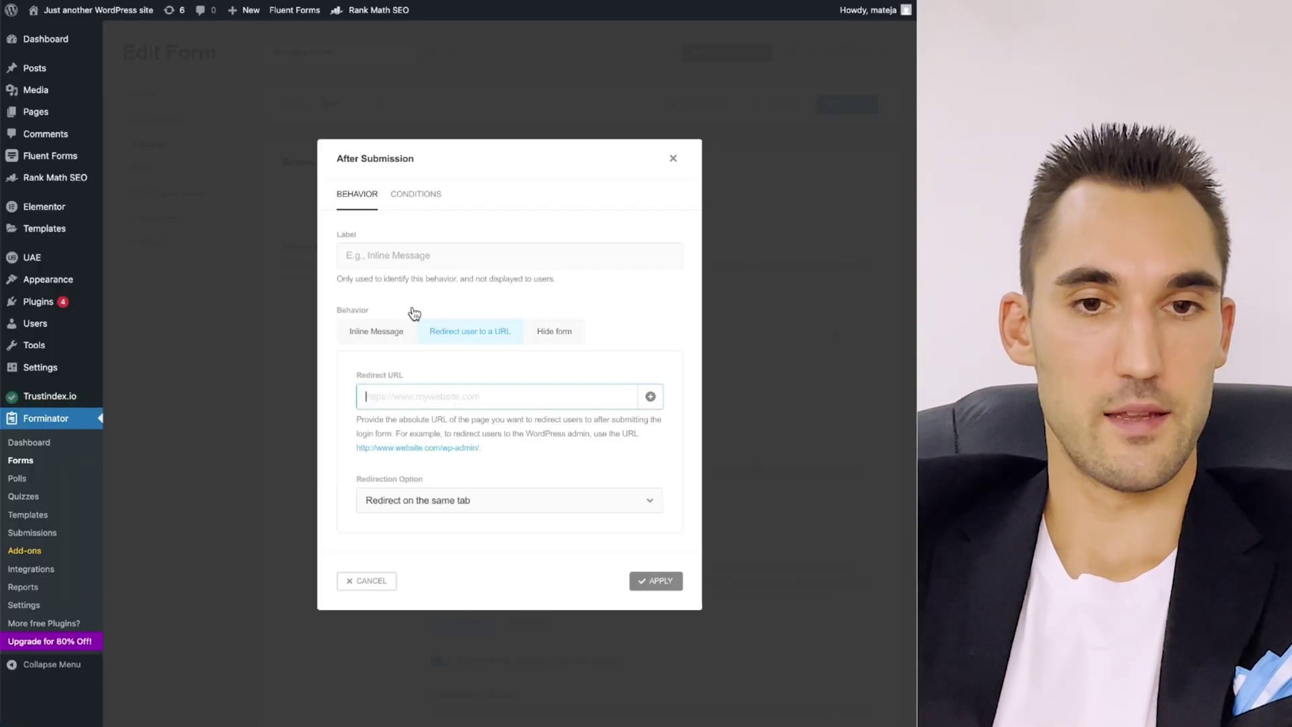
pyautogui.write('https://mateja.dreamhosters.com/thank-you/')
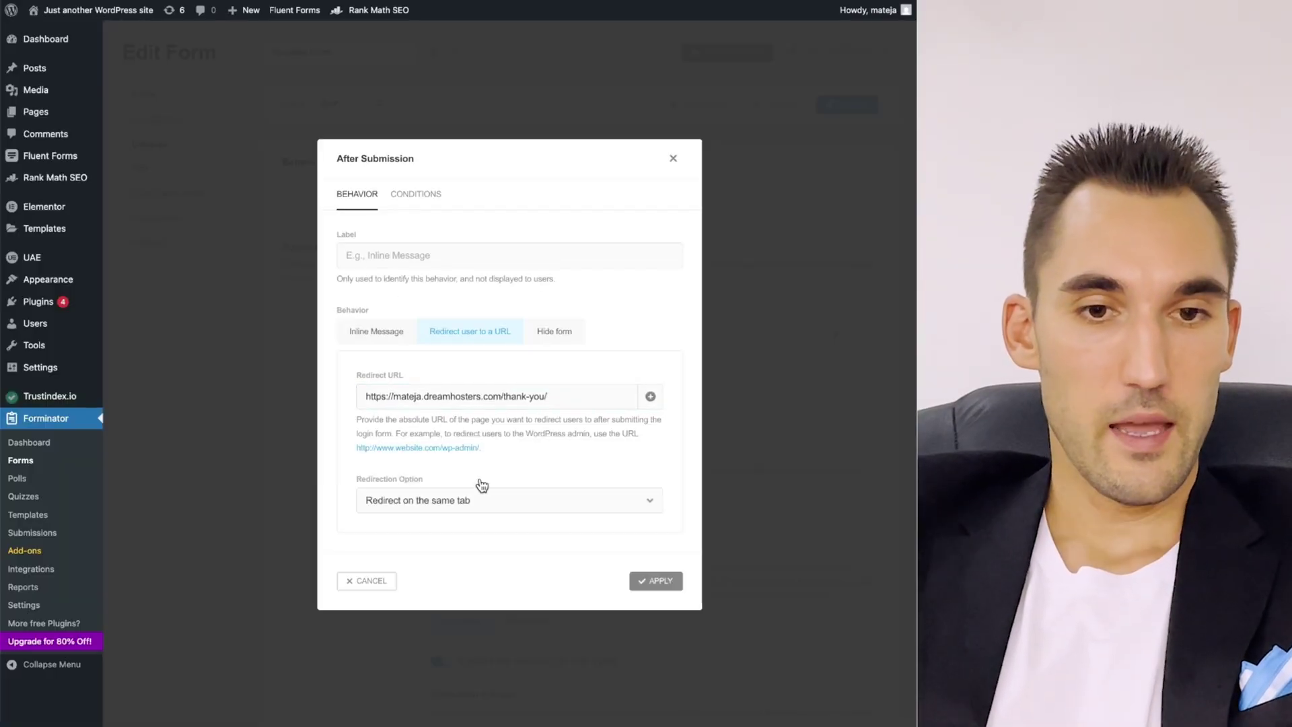
# Apply the thank-you redirect behavior and add a second after-submission behavior with a new condition.
pyautogui.click(666, 583)
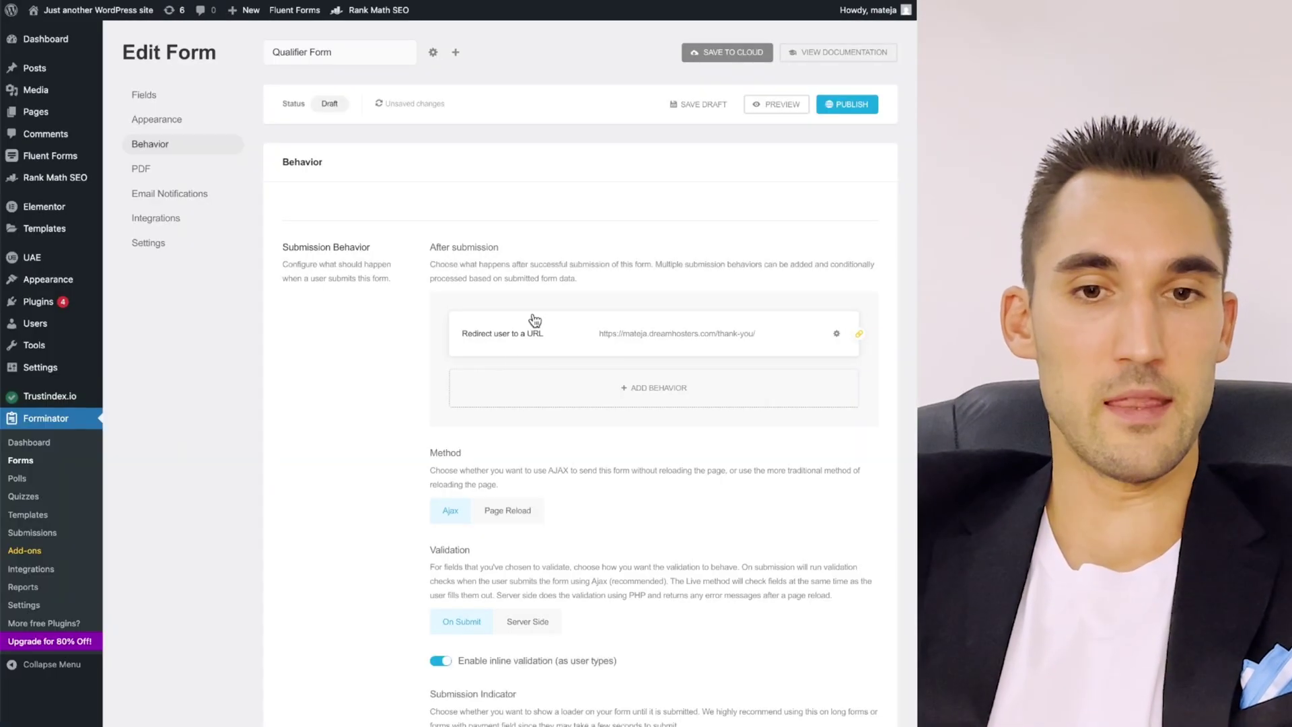
pyautogui.click(633, 394)
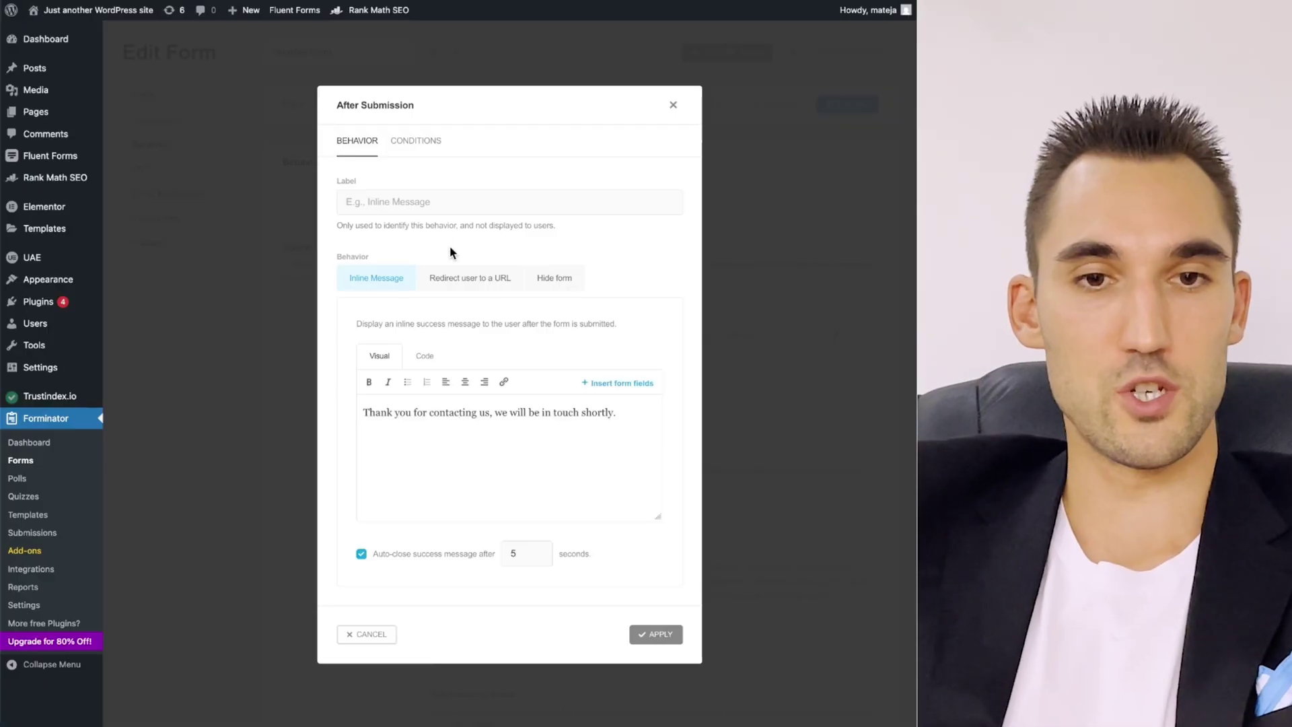
pyautogui.click(417, 142)
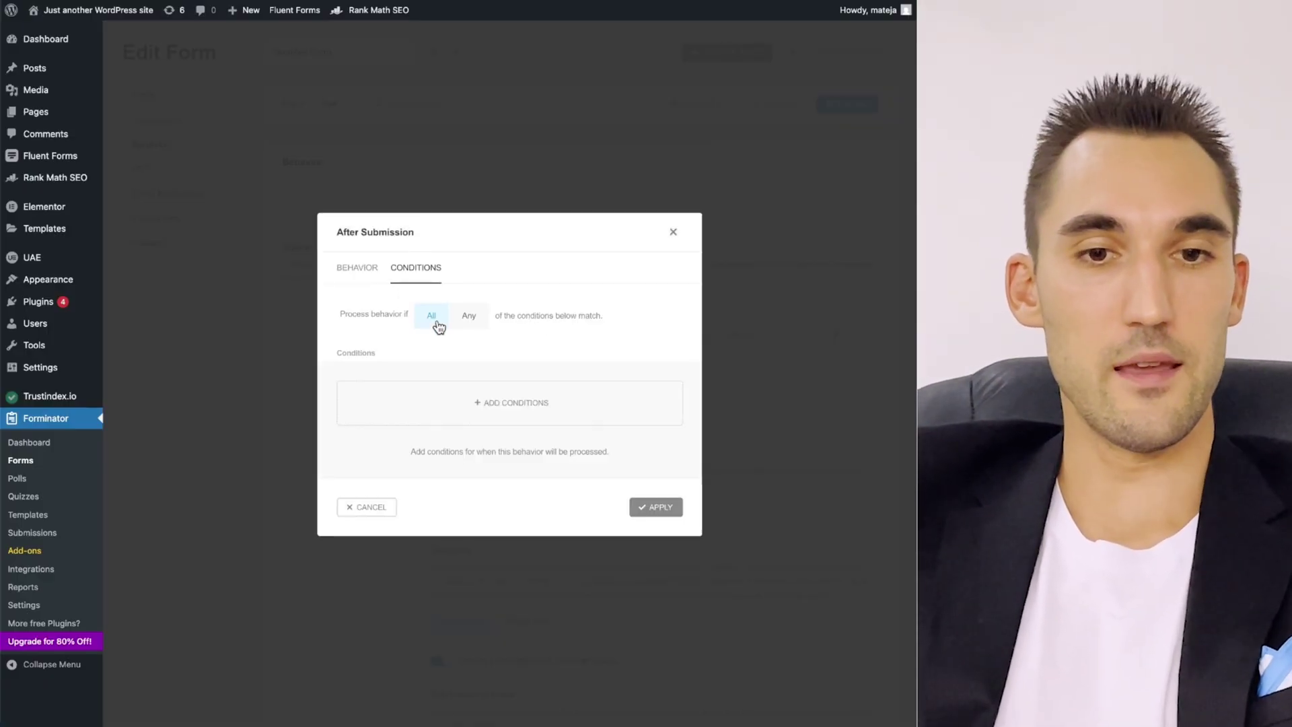
pyautogui.click(518, 423)
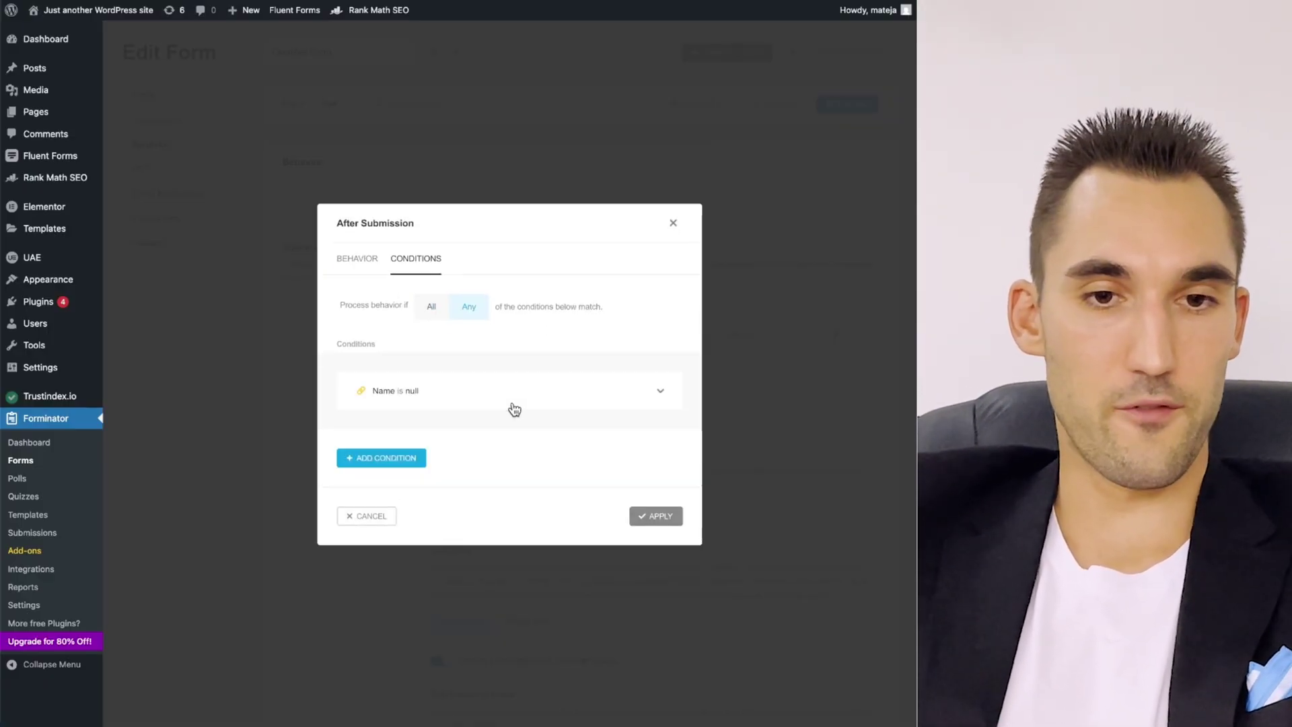
# Process the second behavior if All conditions match, with its condition on an answer to "For Soon Do You Need to Resolve This Matter?".
pyautogui.click(445, 408)
pyautogui.click(428, 210)
pyautogui.click(406, 360)
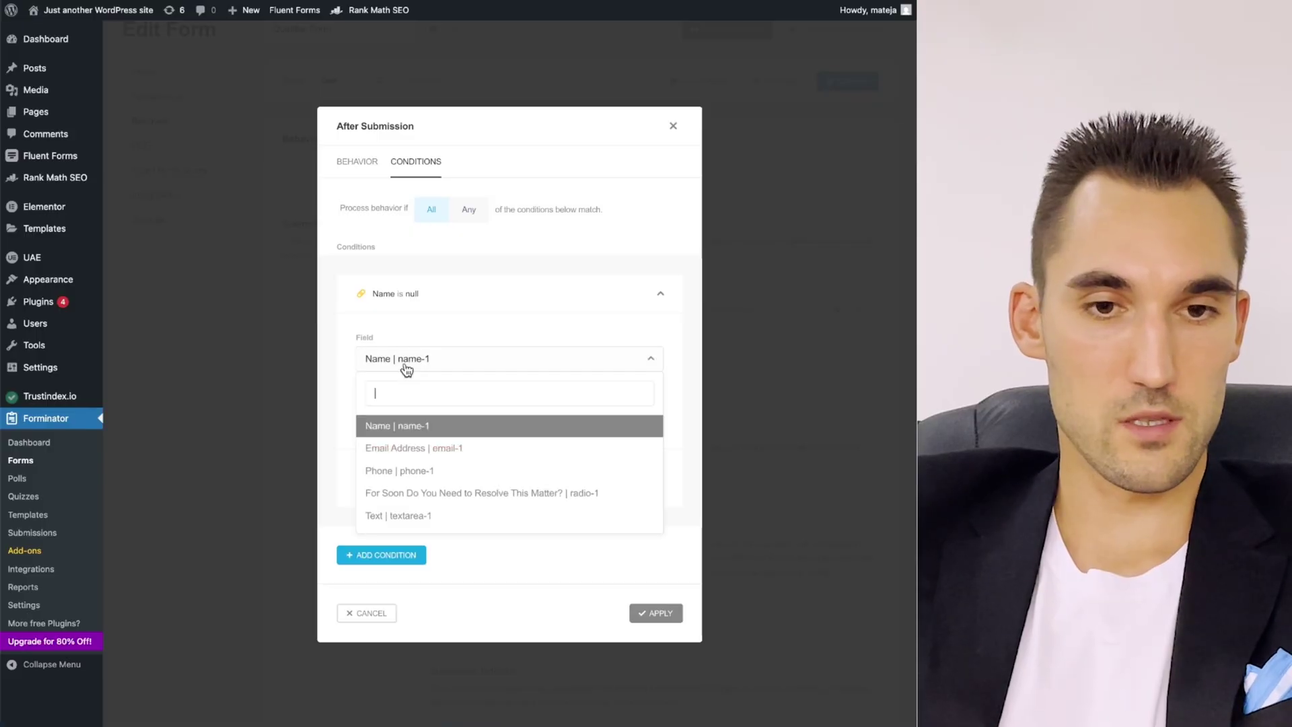
pyautogui.click(424, 498)
pyautogui.click(548, 417)
pyautogui.click(414, 417)
pyautogui.click(413, 417)
pyautogui.click(377, 490)
pyautogui.click(585, 417)
pyautogui.click(585, 437)
pyautogui.click(638, 478)
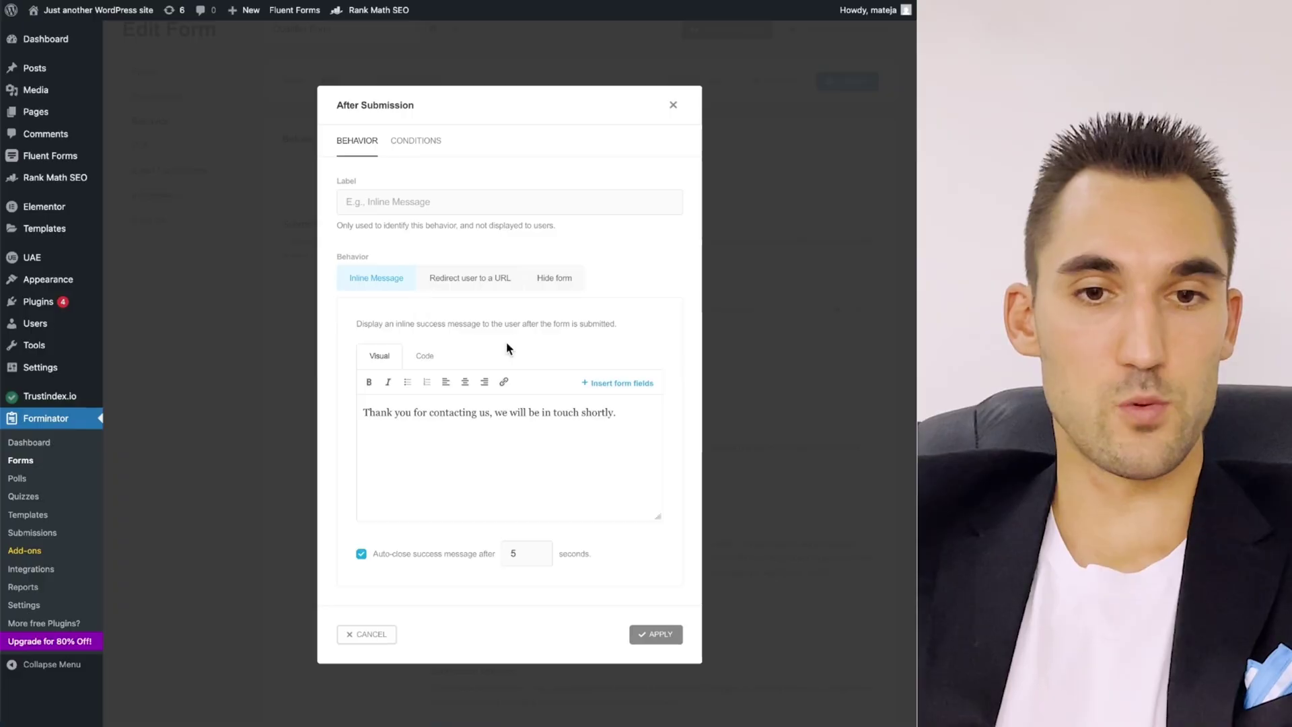
# Change the second after-submission behavior from an inline message to Redirect user to a URL.
pyautogui.click(478, 269)
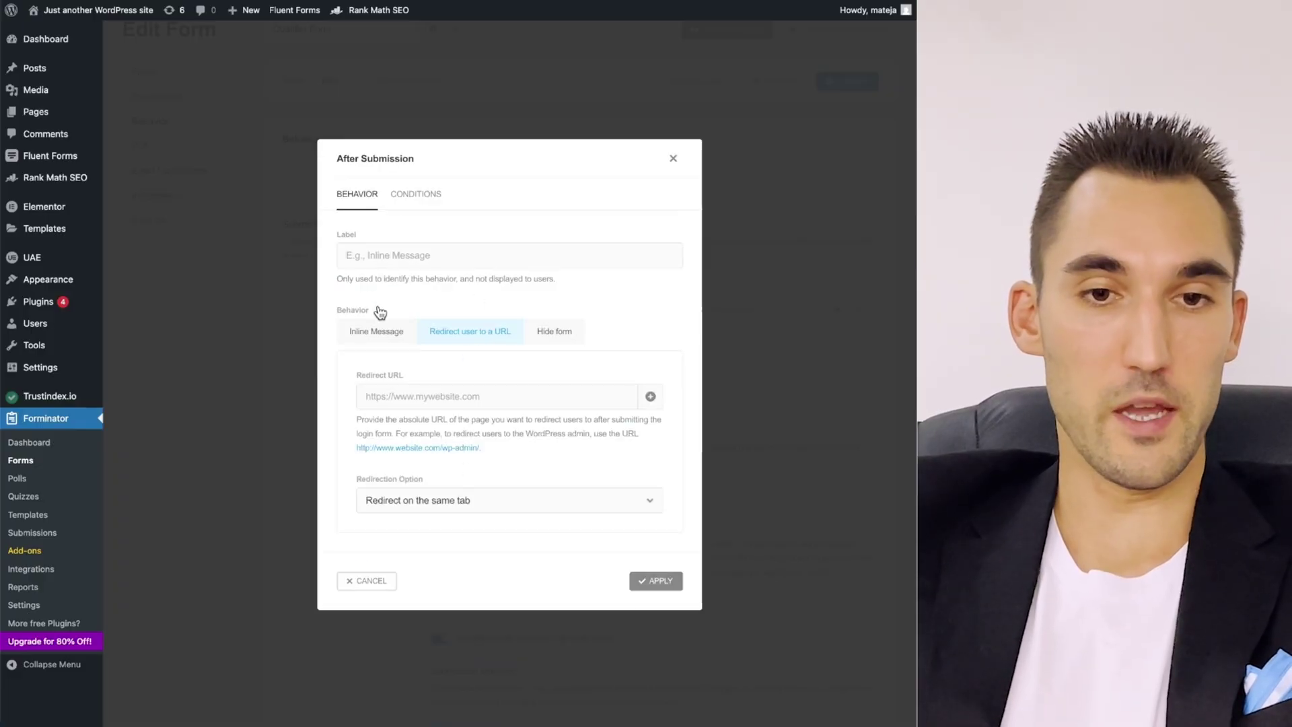
pyautogui.click(377, 330)
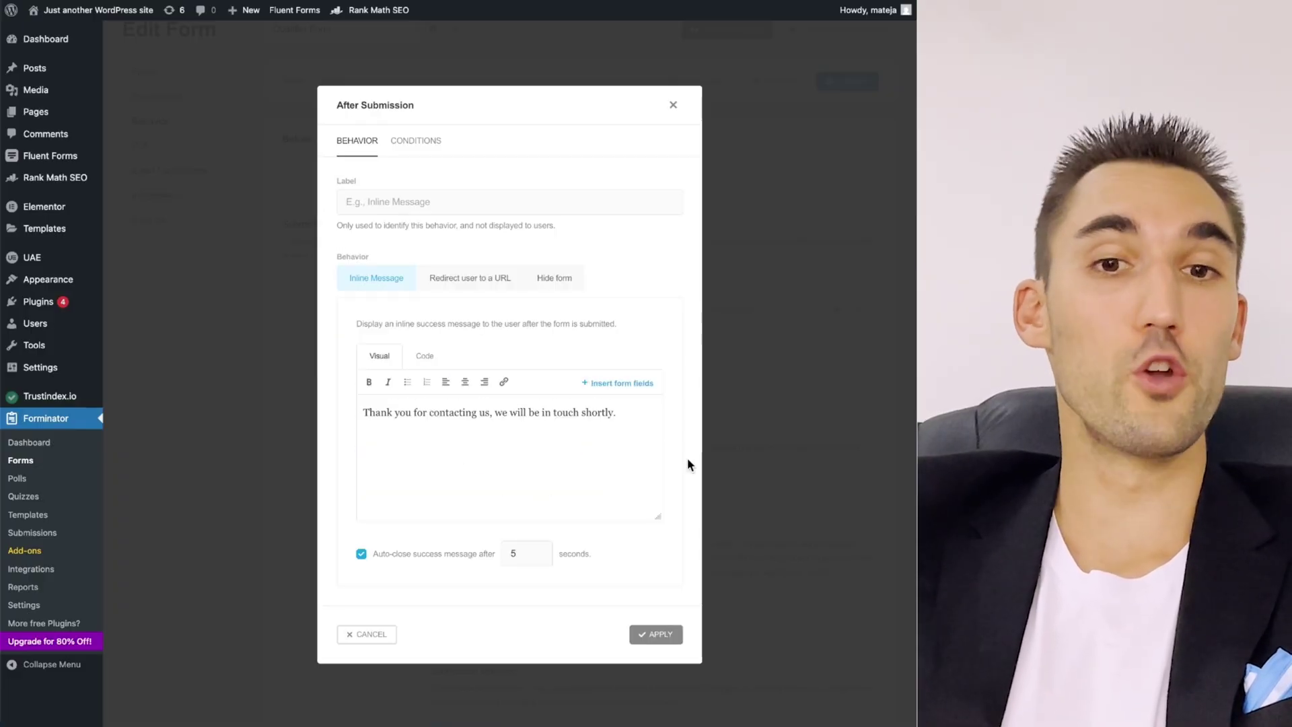
pyautogui.click(458, 279)
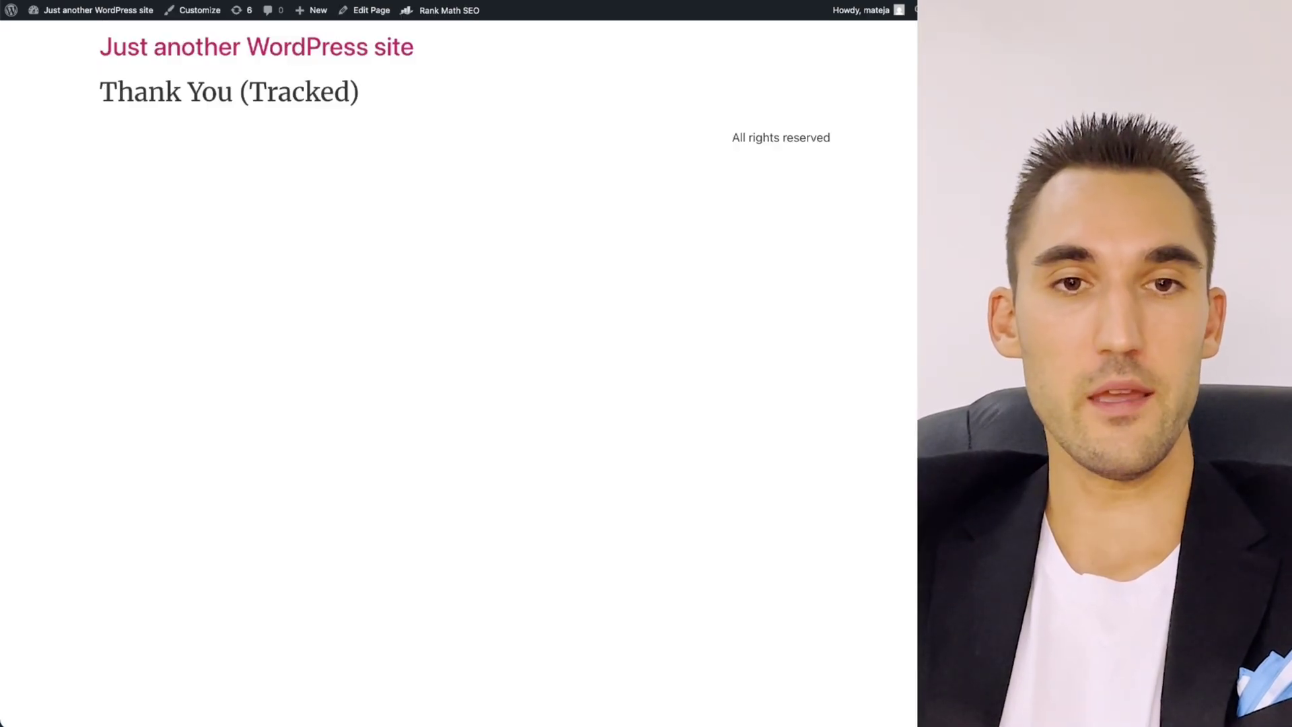
# Set the second behavior's redirect URL to the site's /thanks/ page, apply it, and publish the form.
pyautogui.write('https://mateja.dreamhosters.com/thanks')
pyautogui.press('Return')
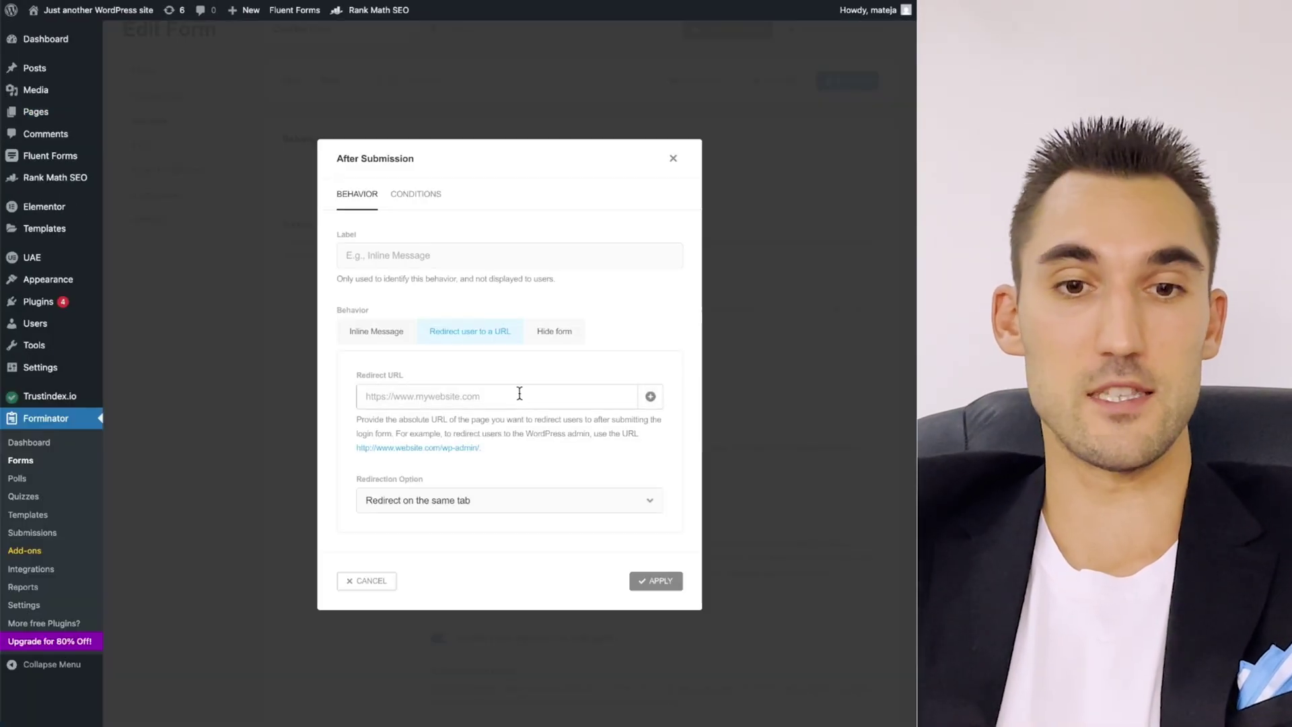
pyautogui.click(520, 393)
pyautogui.write('https://mateja.dreamhosters.com/thanks/')
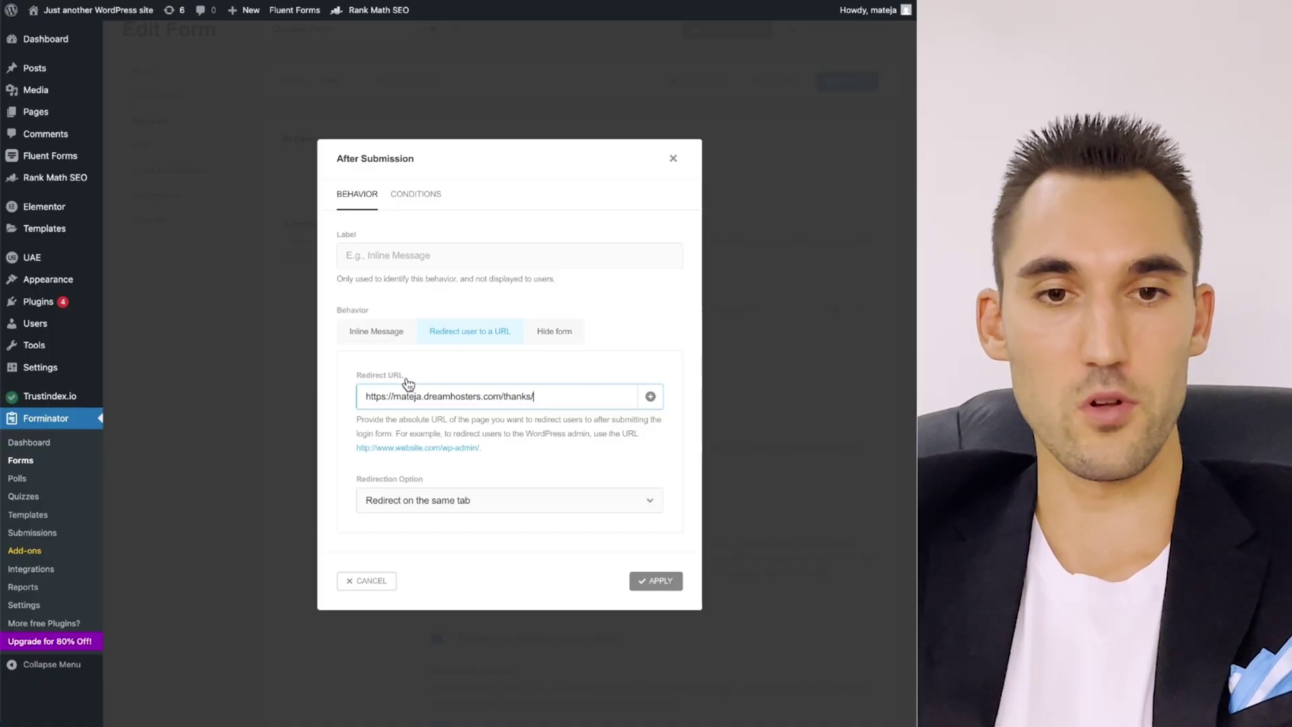
pyautogui.click(663, 580)
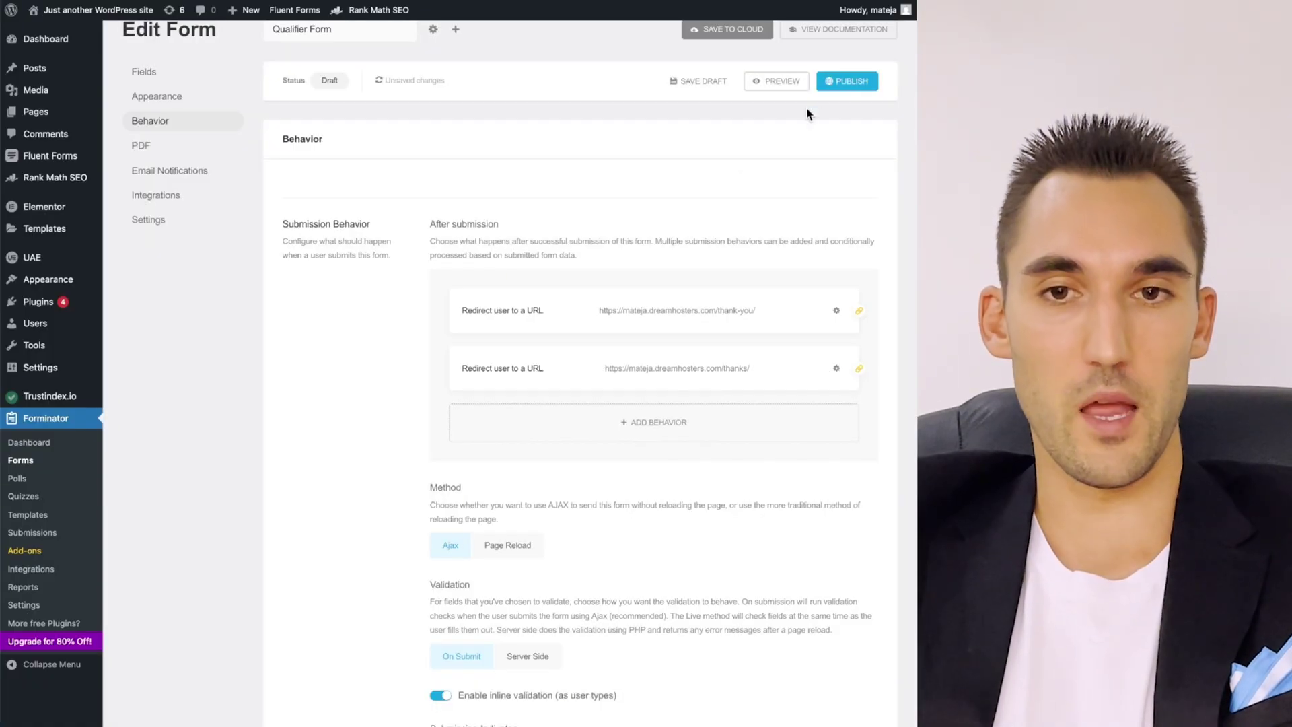
pyautogui.click(837, 82)
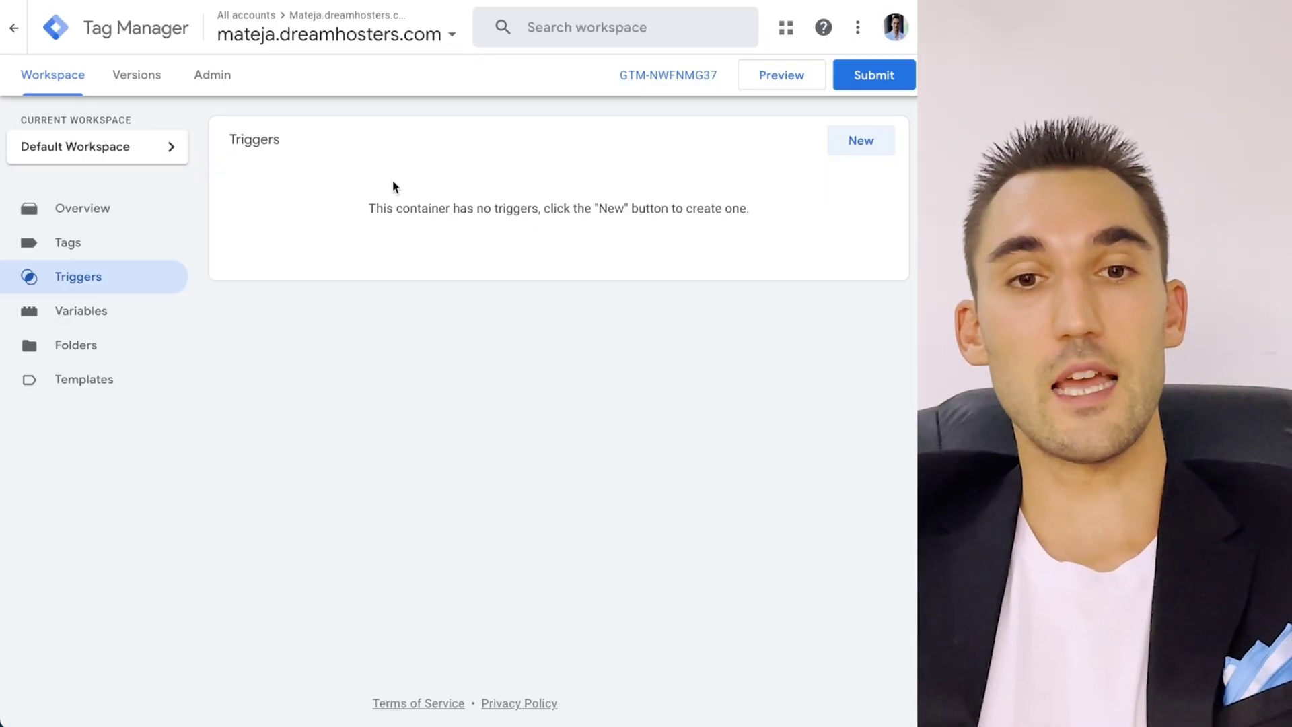
pyautogui.moveTo(346, 214); pyautogui.dragTo(744, 213)
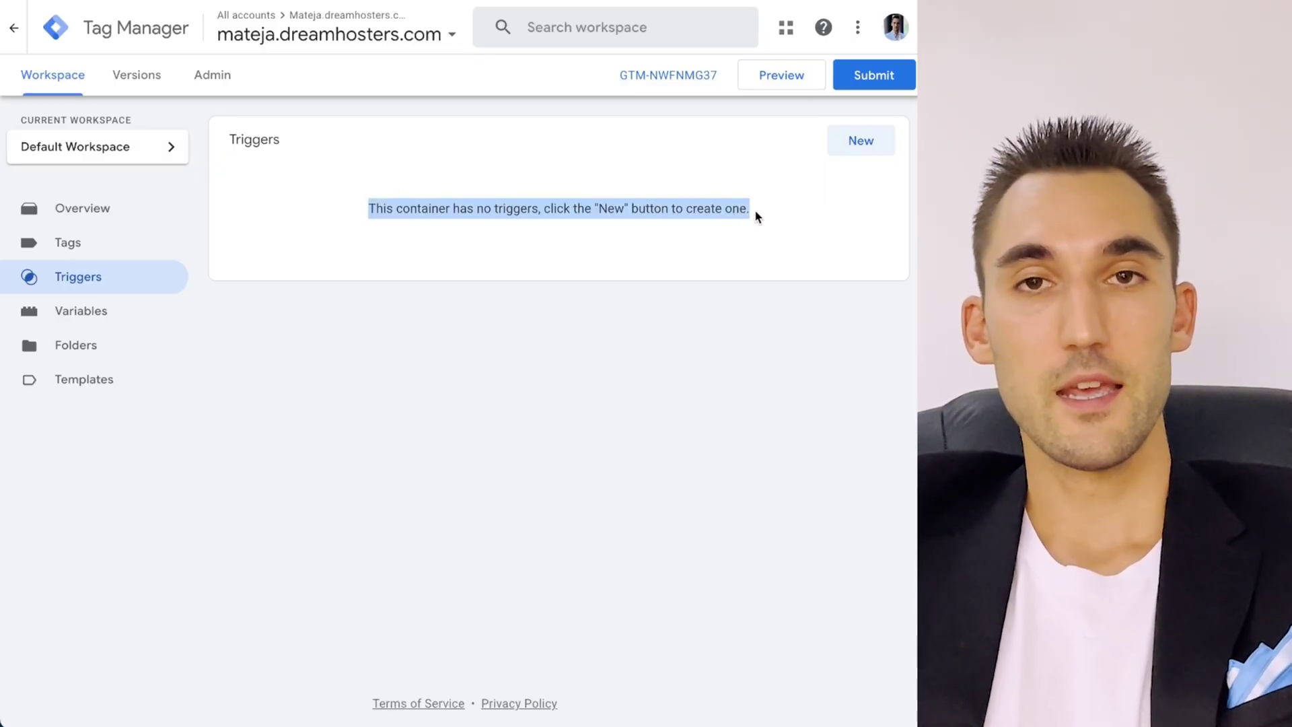
pyautogui.click(750, 215)
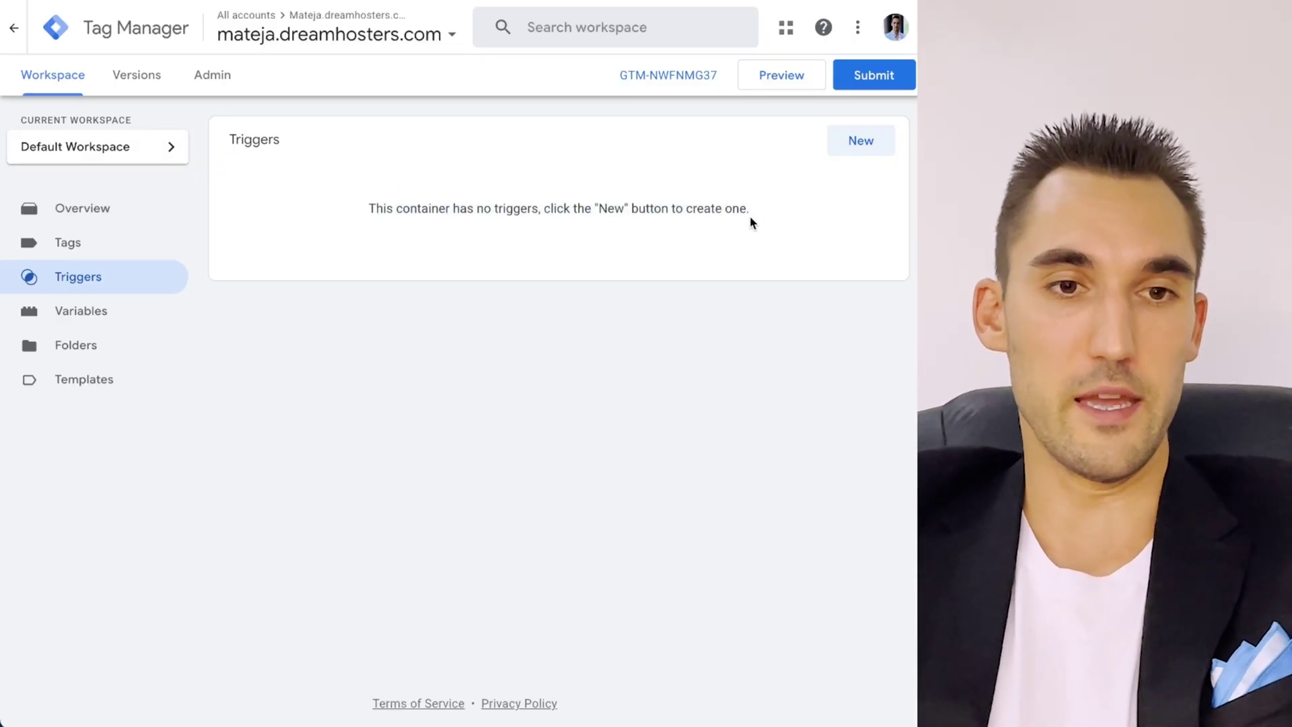
# Check that the built-in variables Page URL, Page Hostname, Page Path and Referrer are enabled in Google Tag Manager.
pyautogui.click(111, 313)
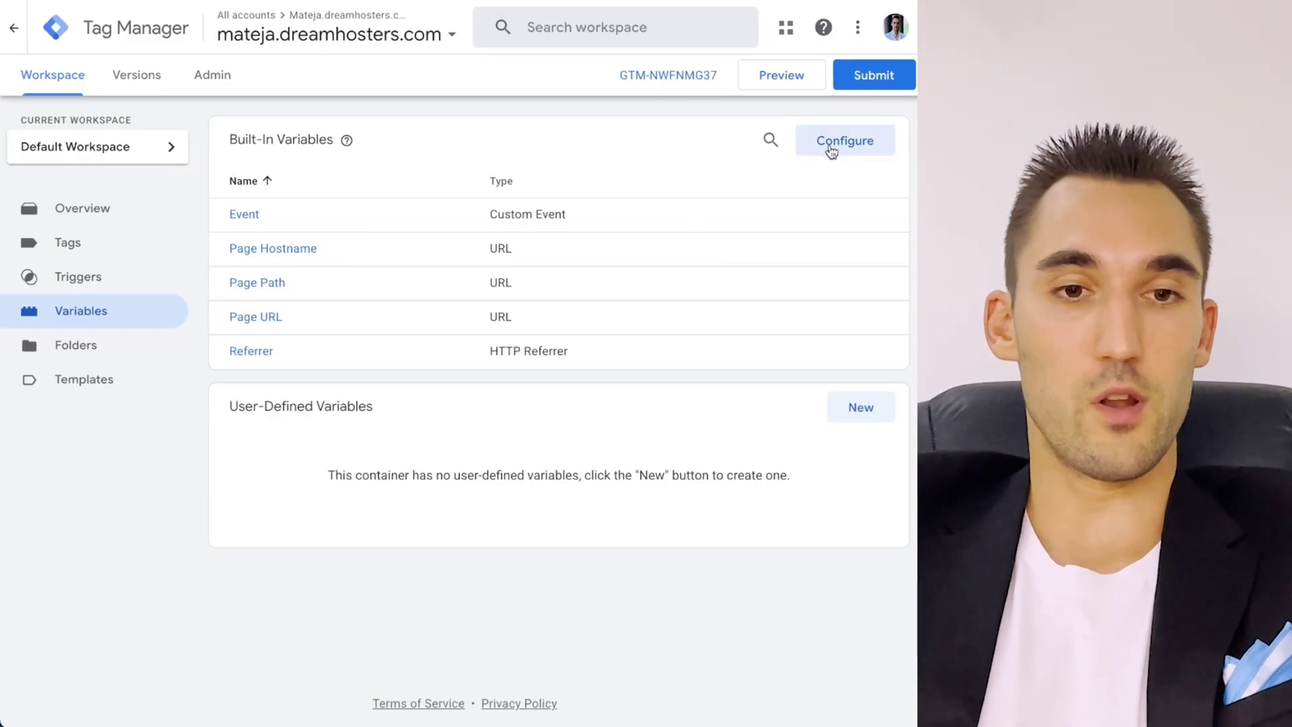
pyautogui.click(828, 156)
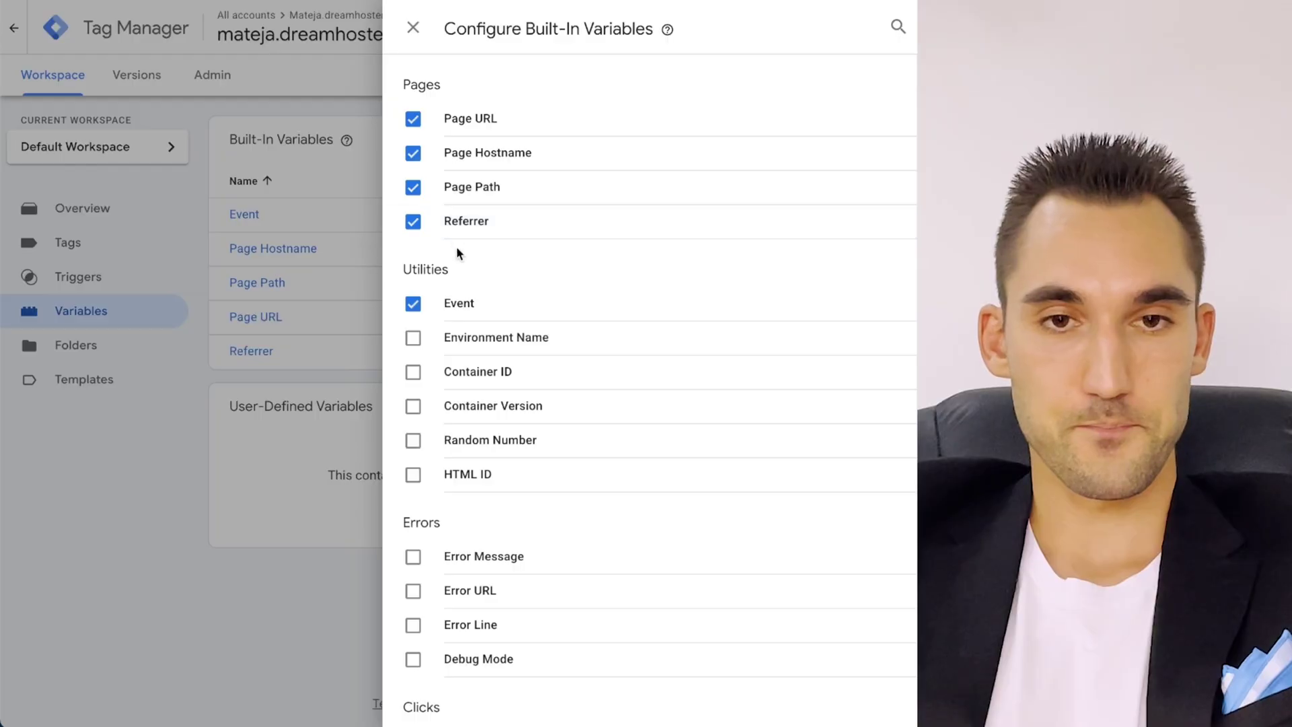
pyautogui.click(413, 153)
pyautogui.click(413, 188)
pyautogui.click(413, 221)
# Create a Page View trigger named "Form Submit (Qualified)".
pyautogui.click(106, 277)
pyautogui.click(107, 277)
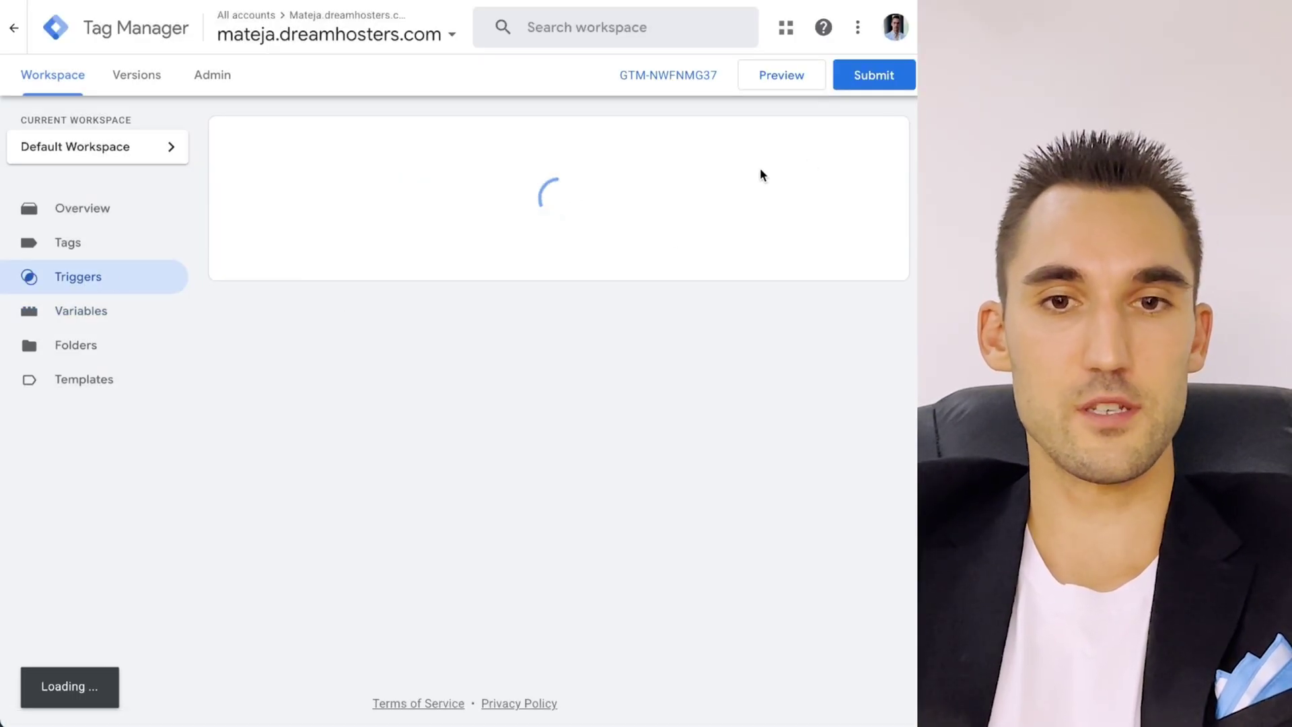
pyautogui.click(858, 140)
pyautogui.click(254, 27)
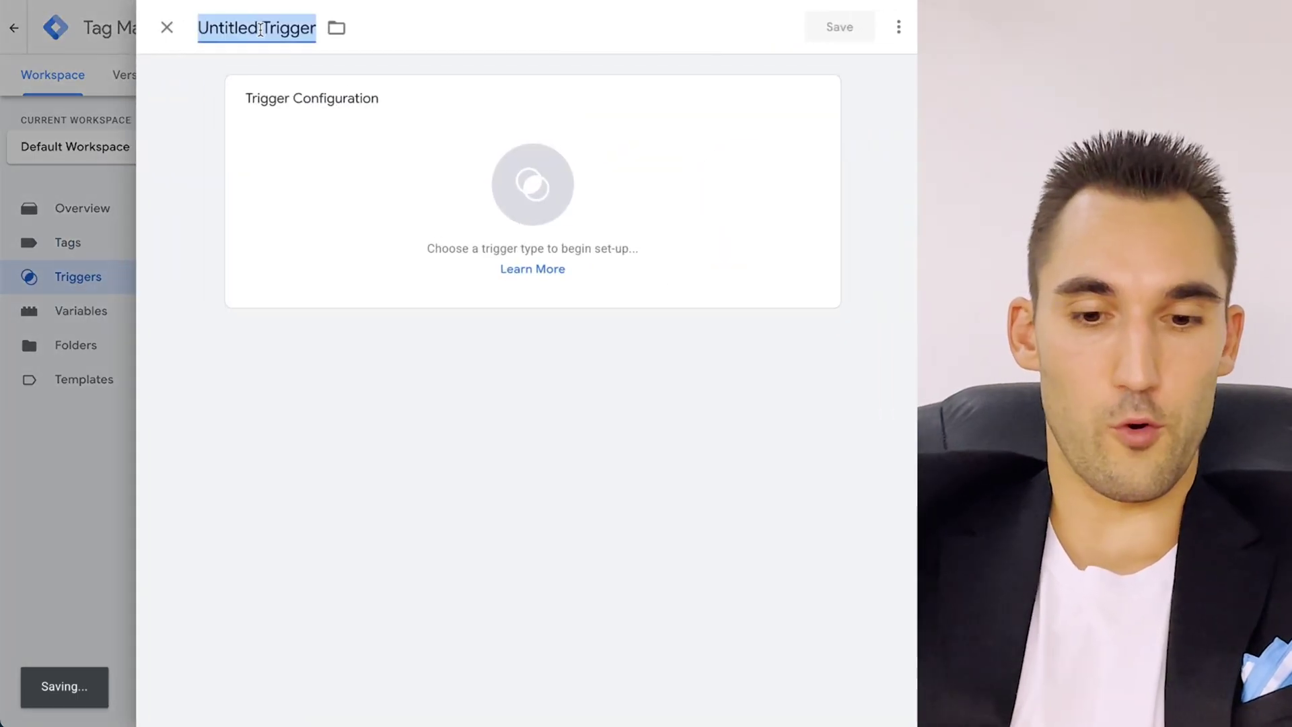
pyautogui.write('Form Submit (Qualified')
pyautogui.click(359, 154)
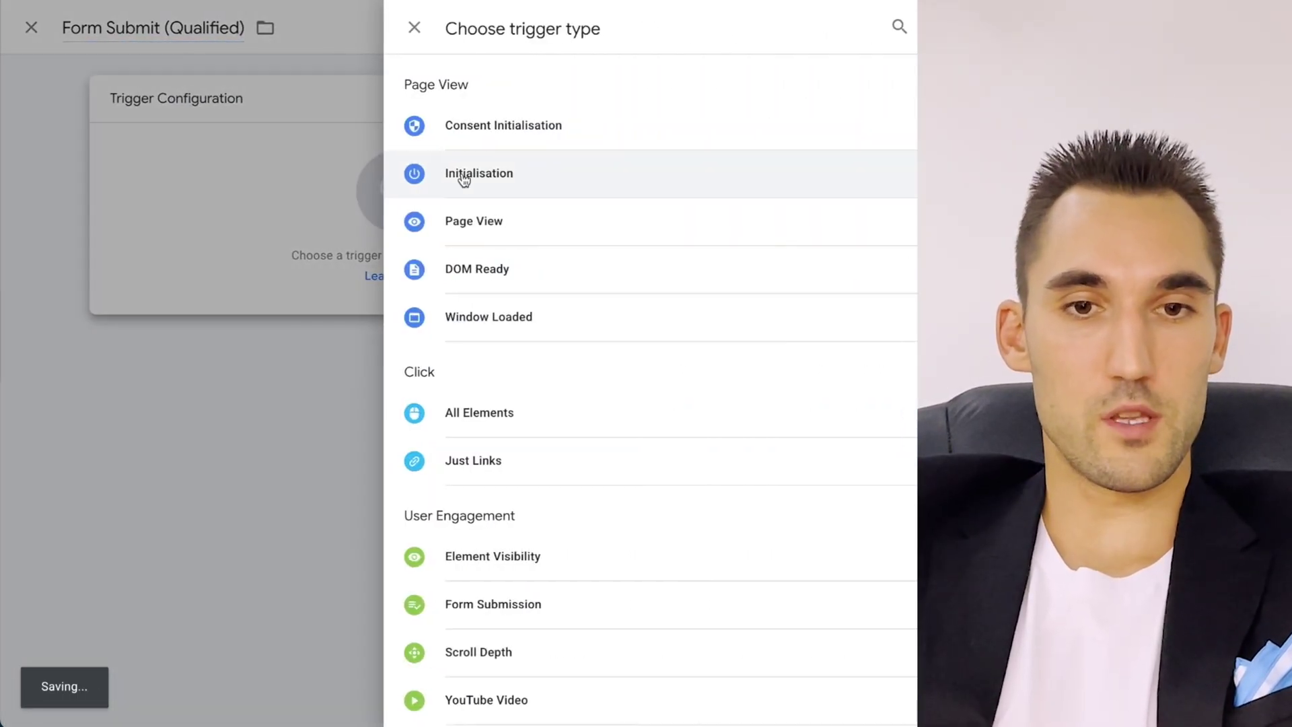
pyautogui.click(501, 232)
# Limit the qualified trigger to Some Page Views where Page URL contains /thank-you, and save it.
pyautogui.click(477, 276)
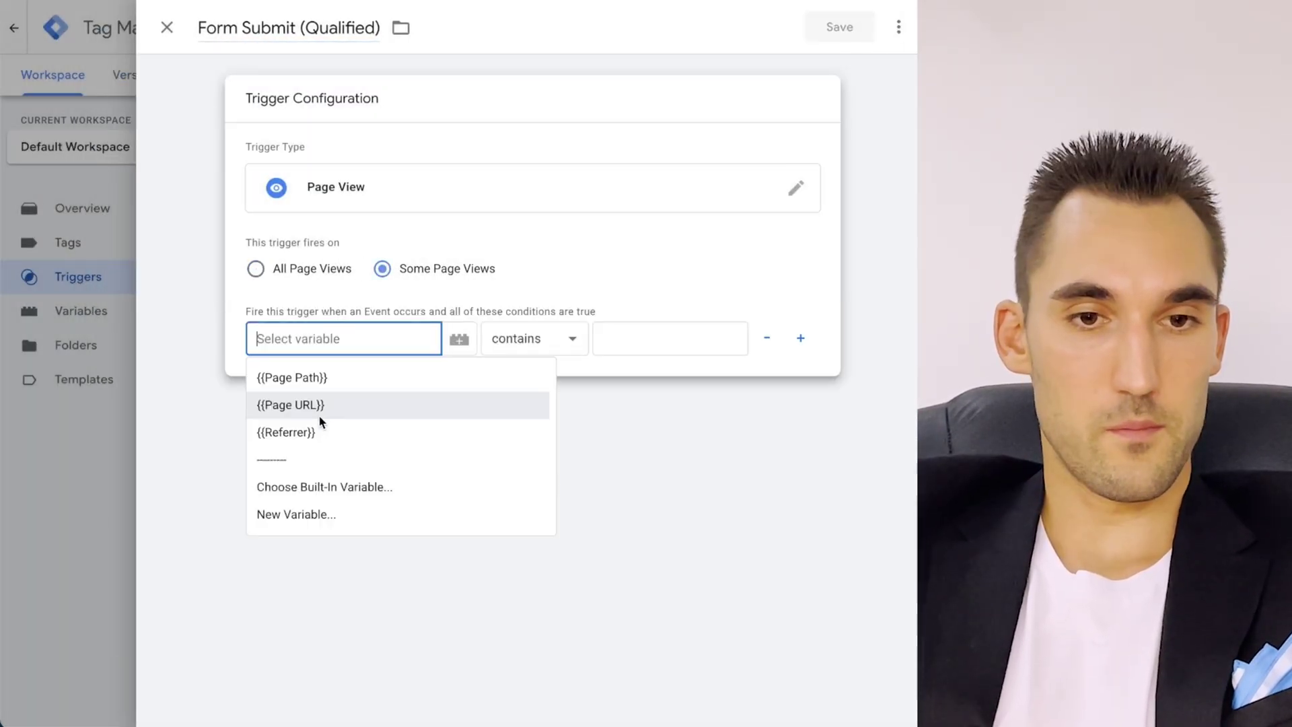
pyautogui.click(318, 408)
pyautogui.click(648, 330)
pyautogui.write('/th')
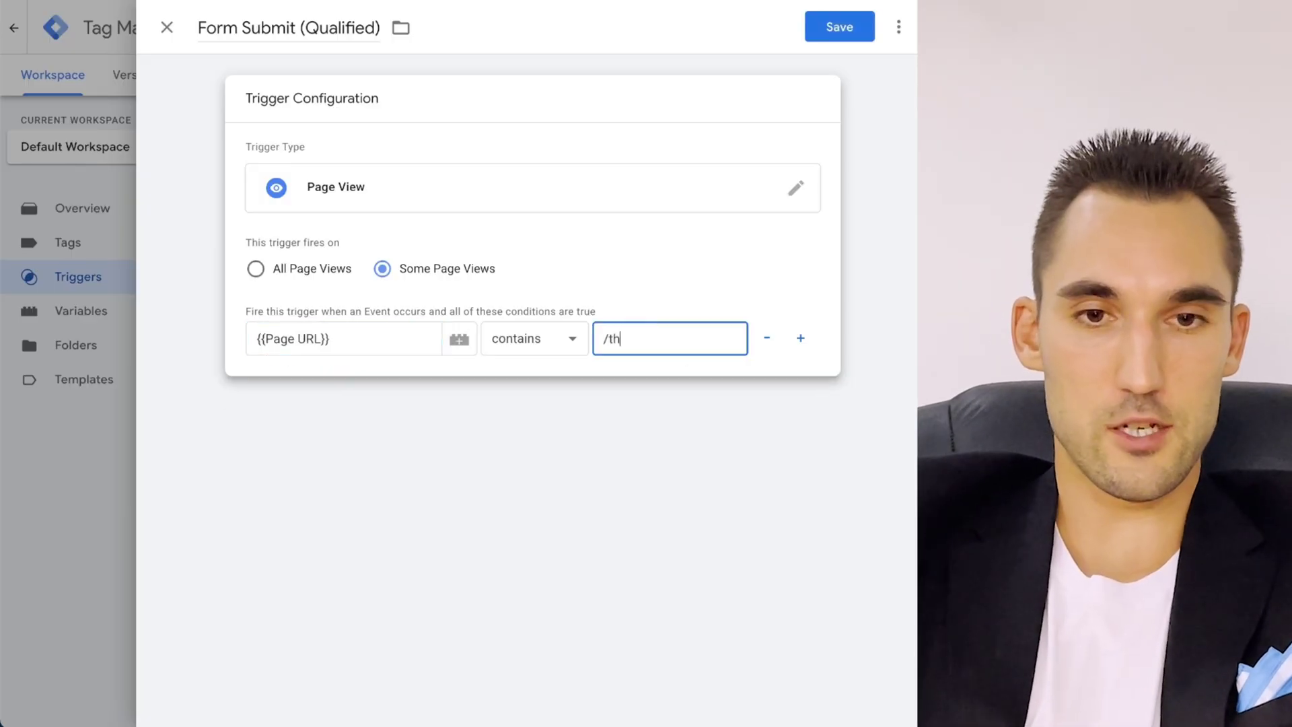
pyautogui.write('ank-you')
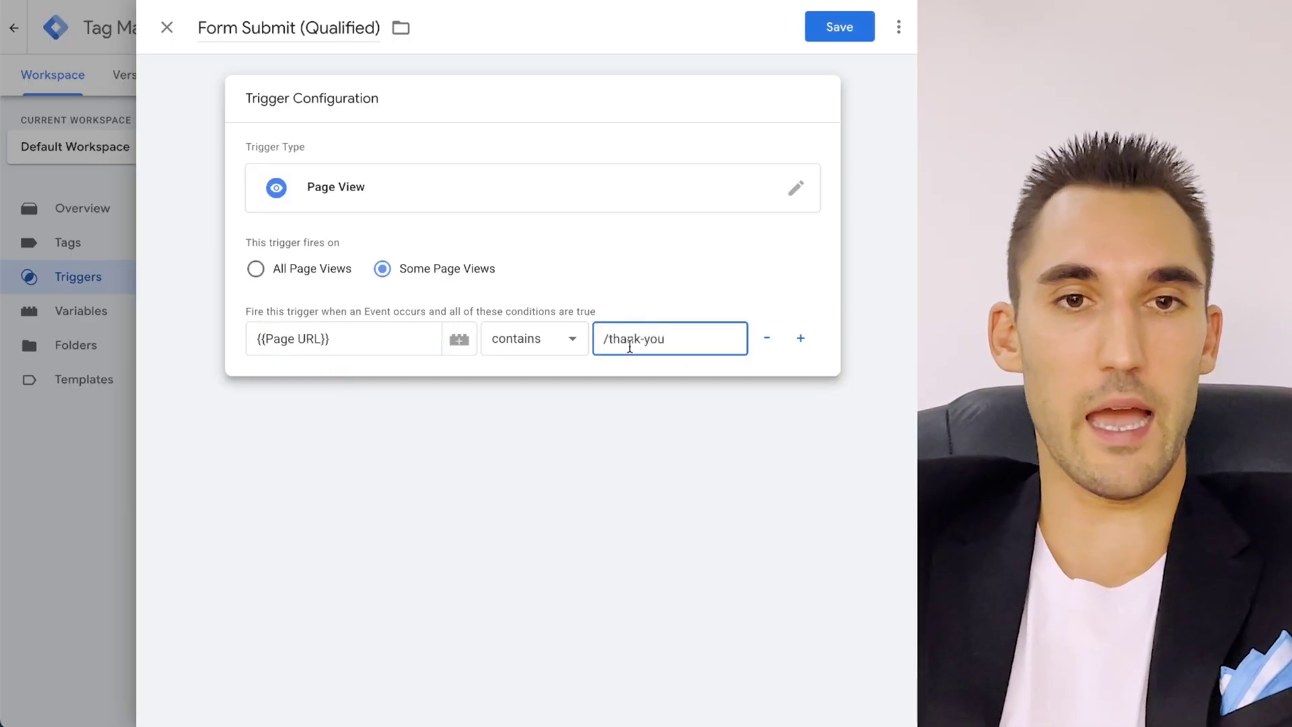
pyautogui.click(838, 34)
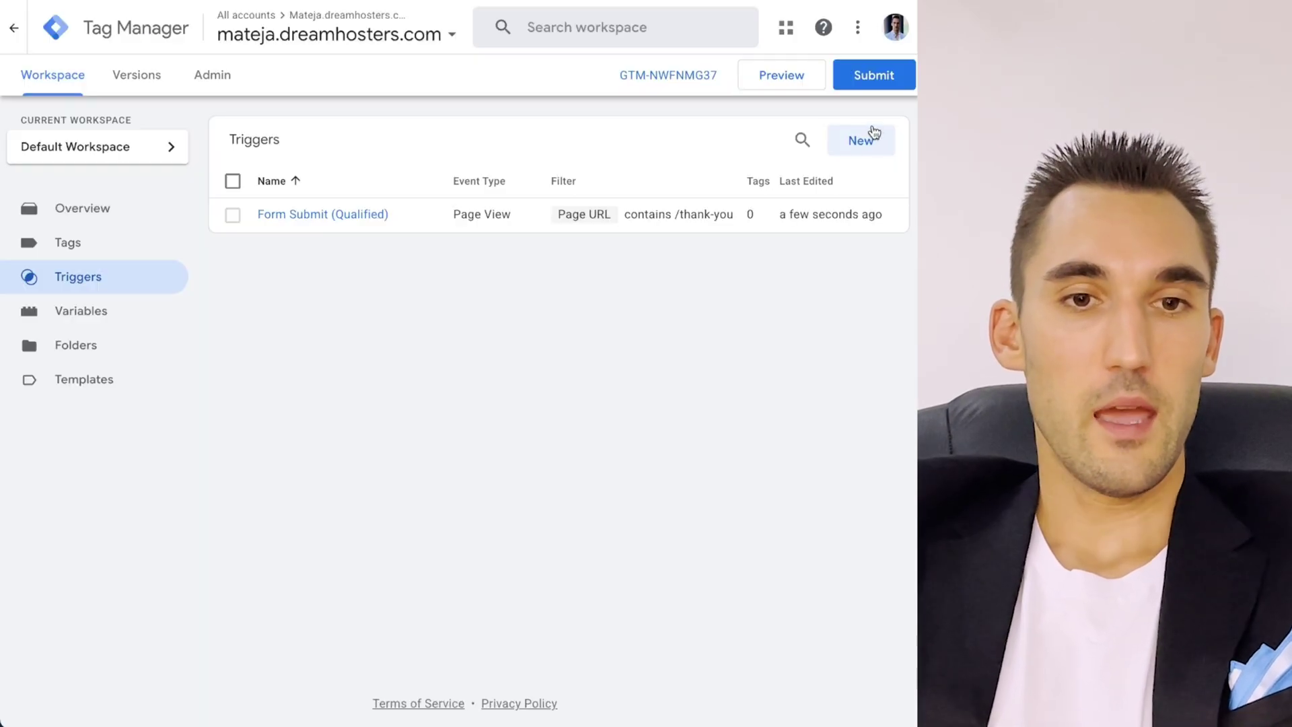
# Create a second Page View trigger named "Form Submit (Unqualified)".
pyautogui.click(860, 140)
pyautogui.click(249, 27)
pyautogui.write('Form Submit Unqualified)')
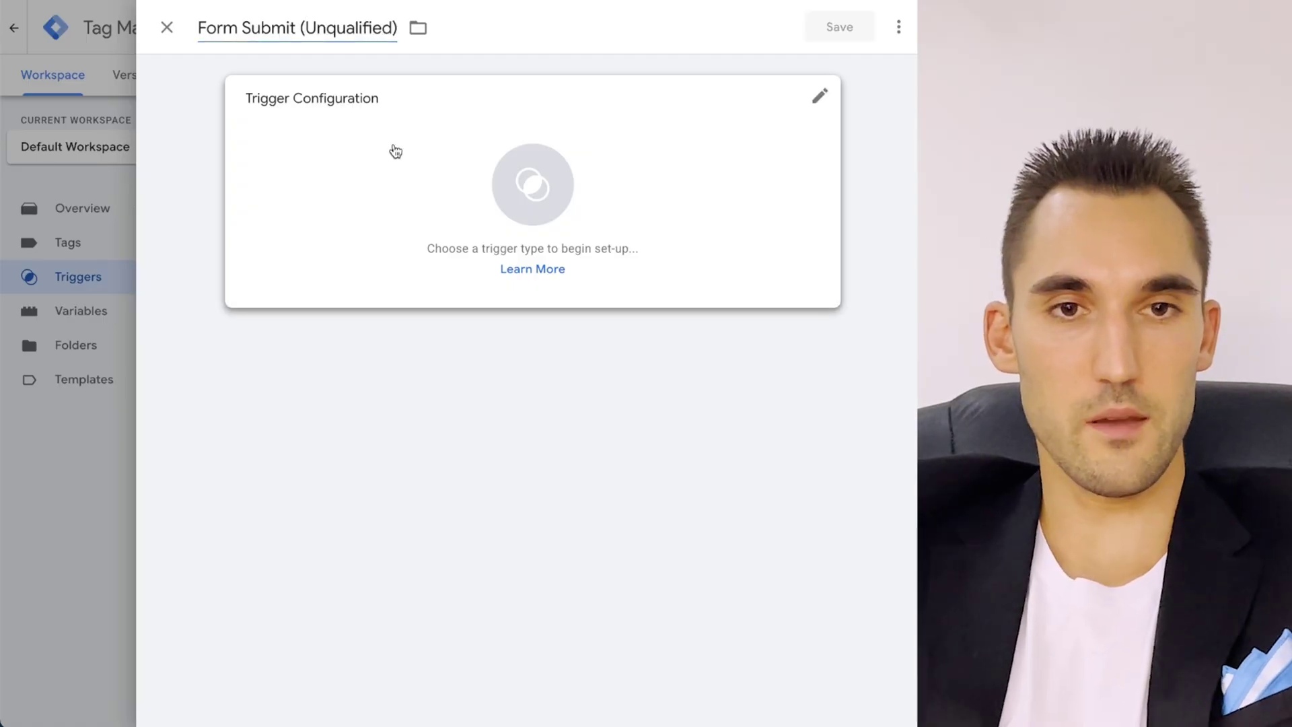
pyautogui.click(398, 154)
pyautogui.click(499, 237)
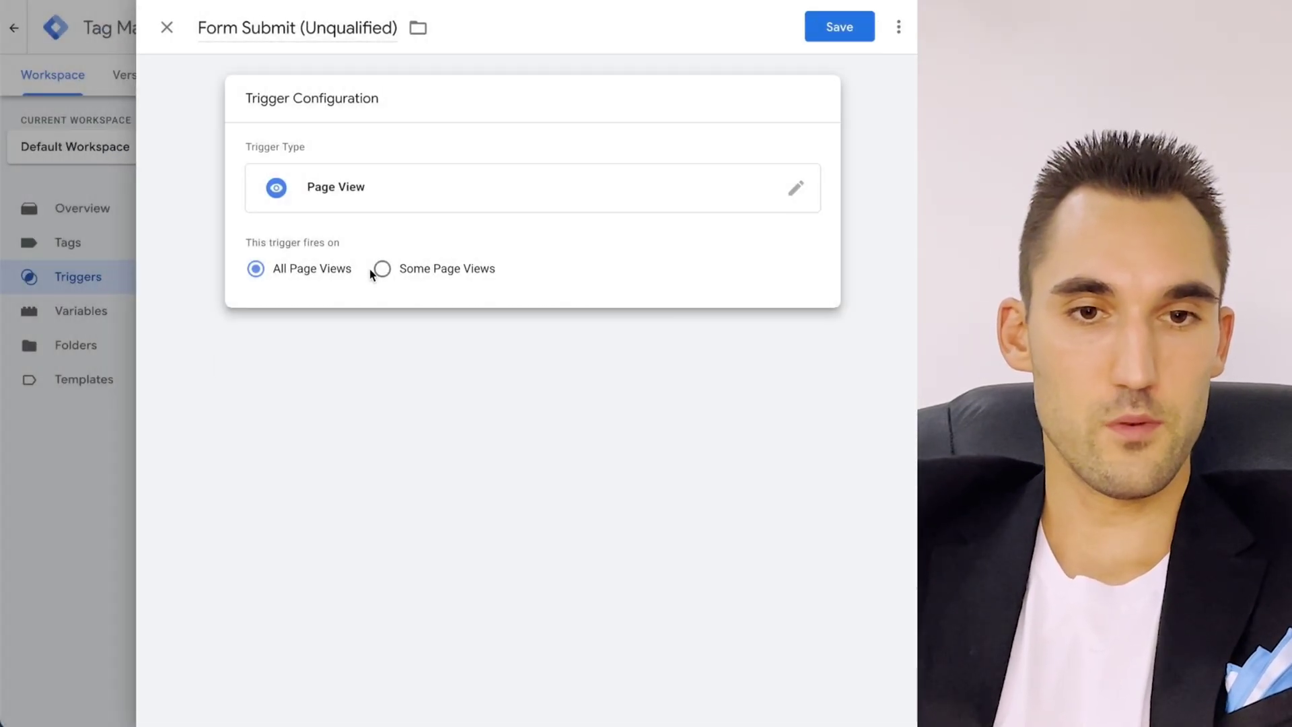
# Limit the unqualified trigger to Some Page Views where Page URL contains /thanks, and save it.
pyautogui.click(382, 269)
pyautogui.click(669, 334)
pyautogui.write('/thanks')
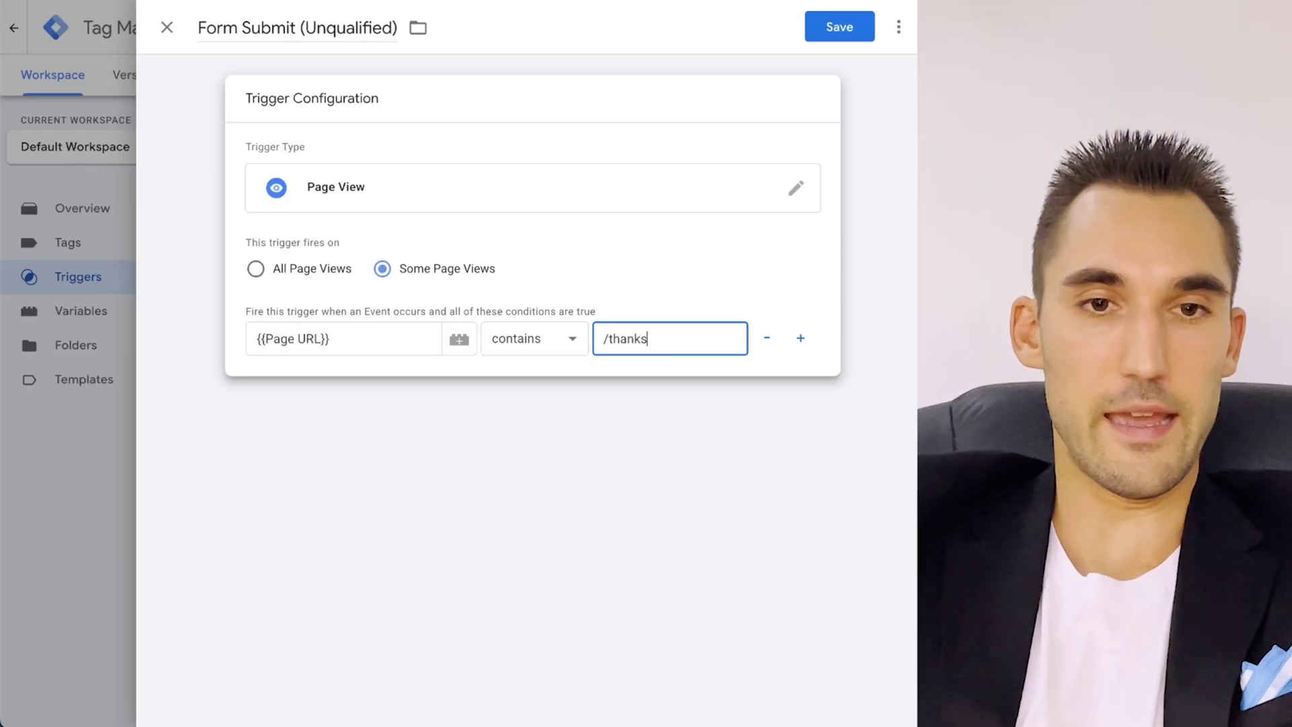
pyautogui.click(854, 27)
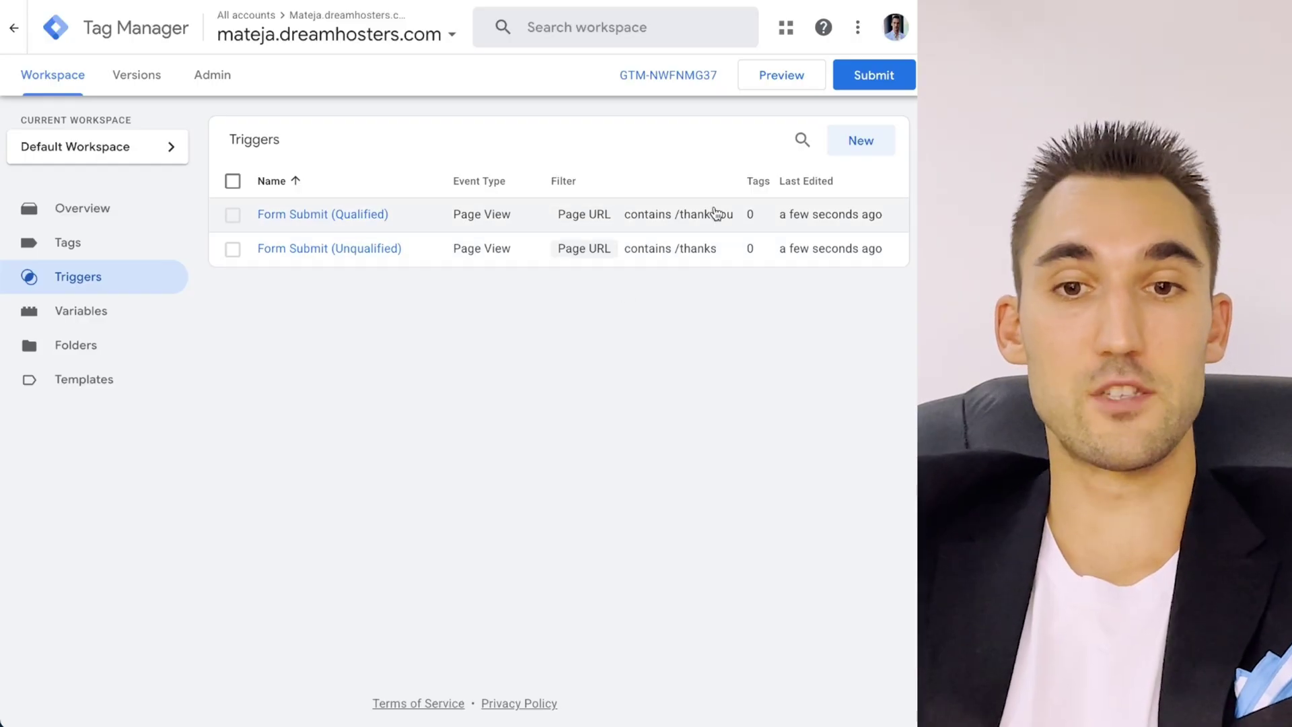
# Create a Google Analytics: GA4 Event tag named "Form Submit (Qualified)".
pyautogui.click(139, 233)
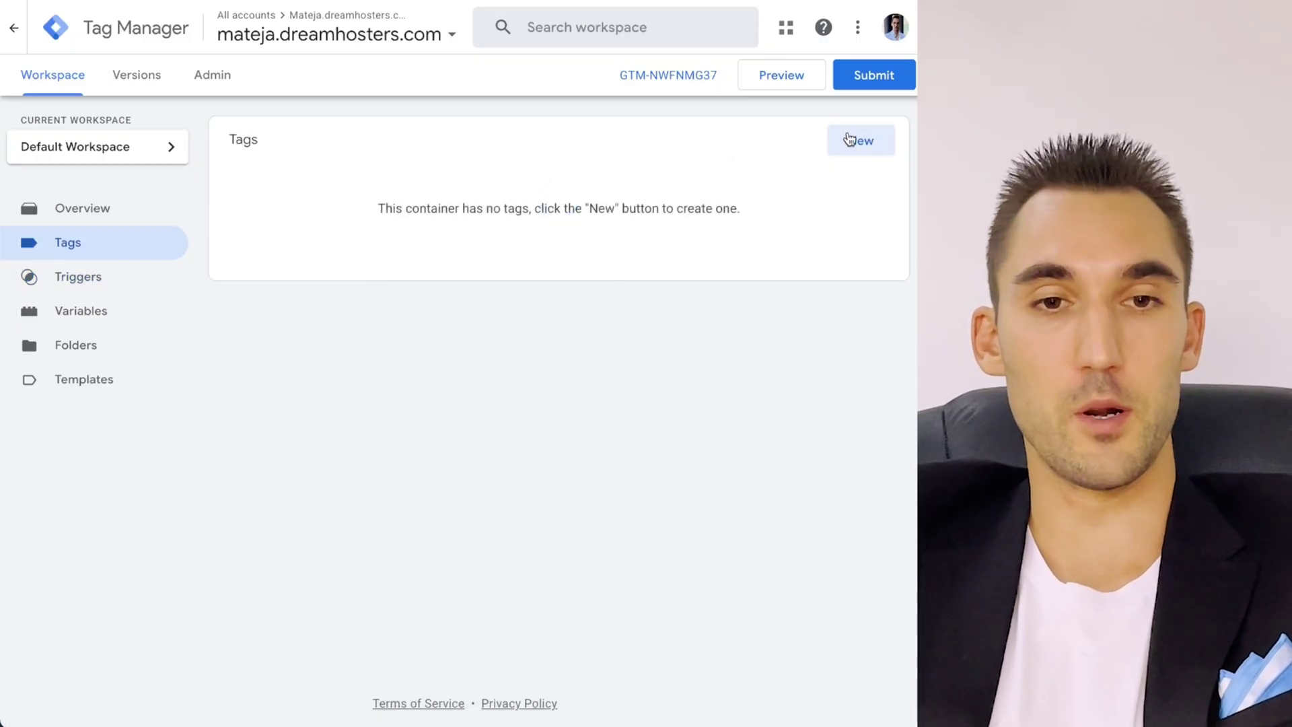
pyautogui.click(850, 144)
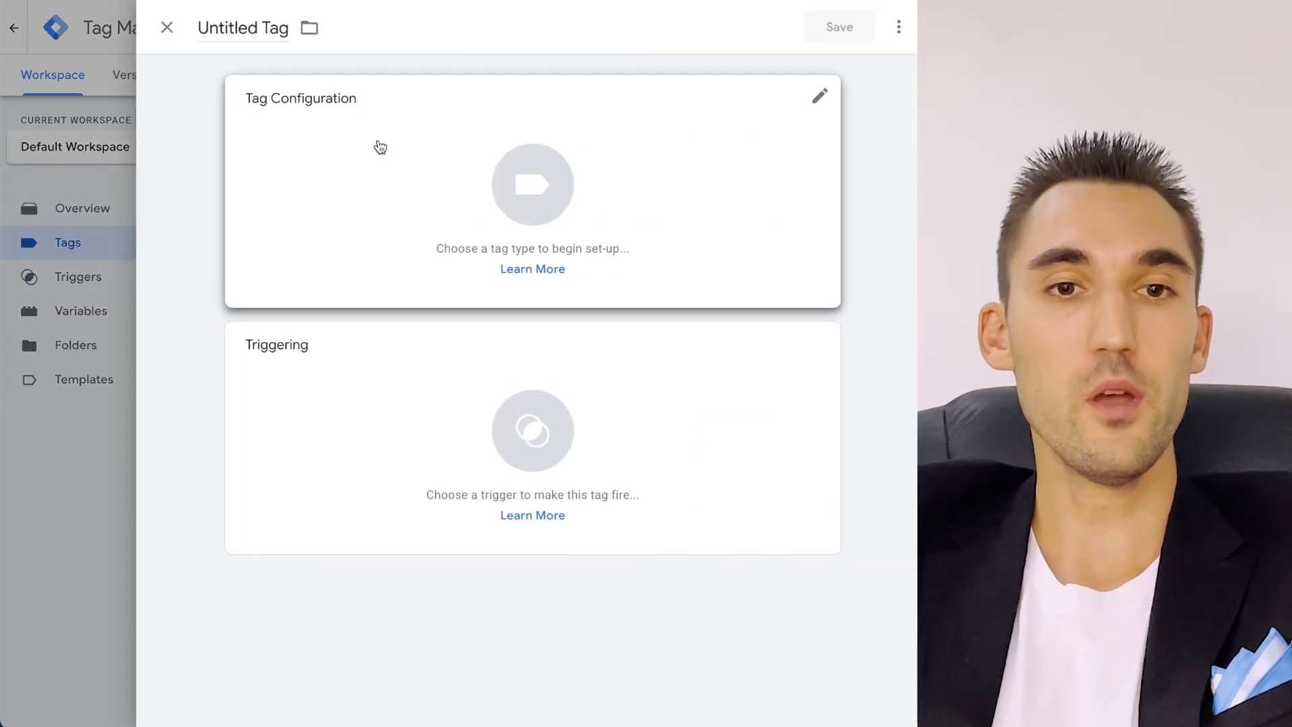
pyautogui.click(259, 29)
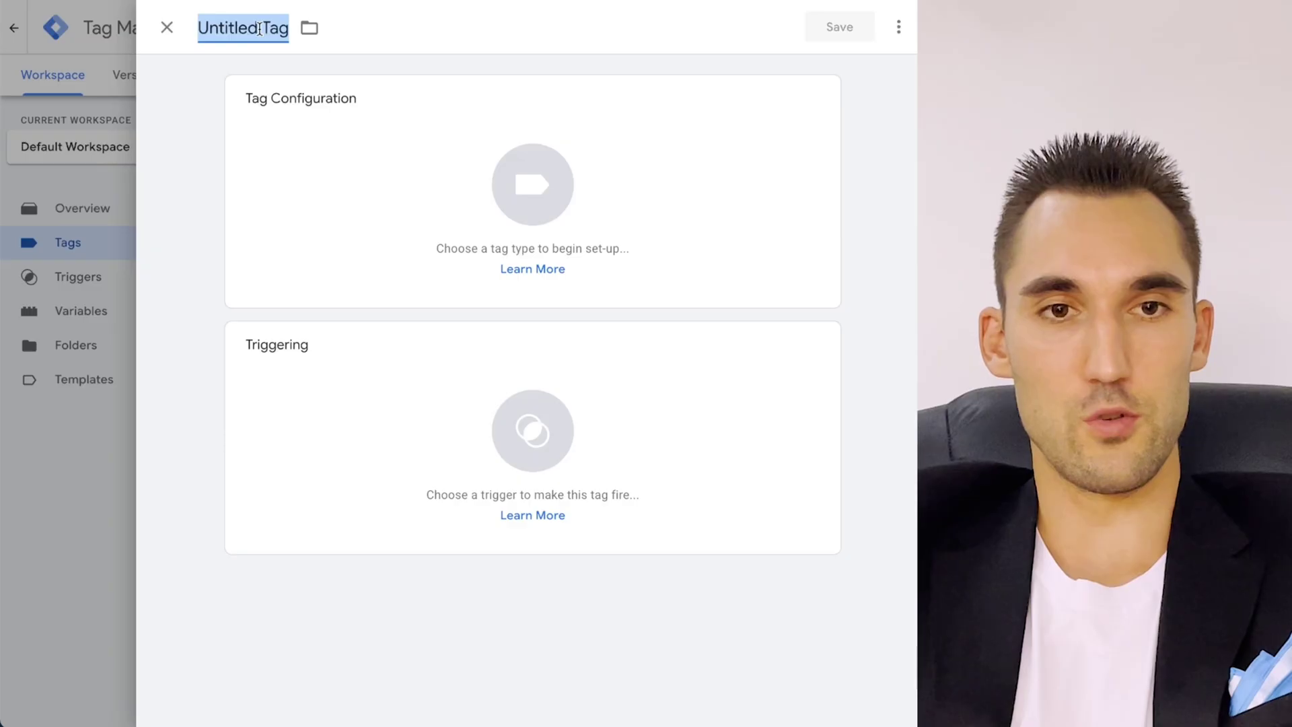
pyautogui.write('Form Submit (Qualified)')
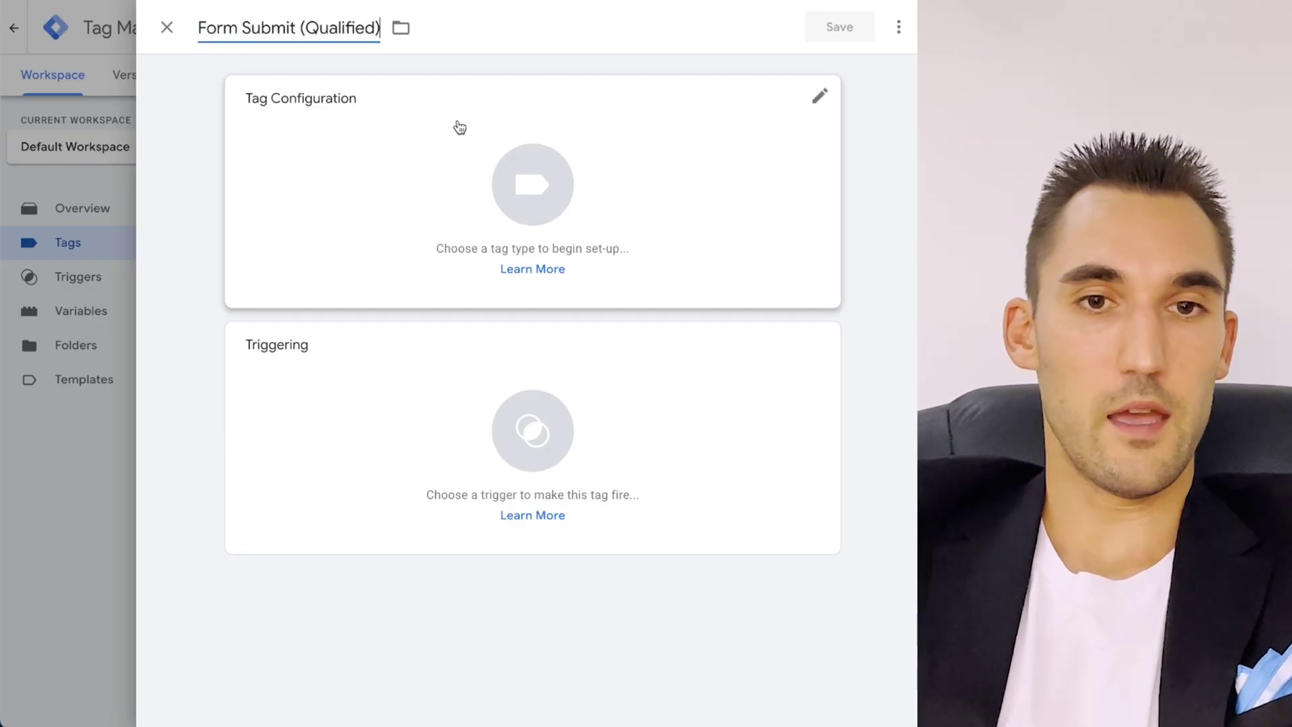
pyautogui.click(430, 87)
pyautogui.click(544, 182)
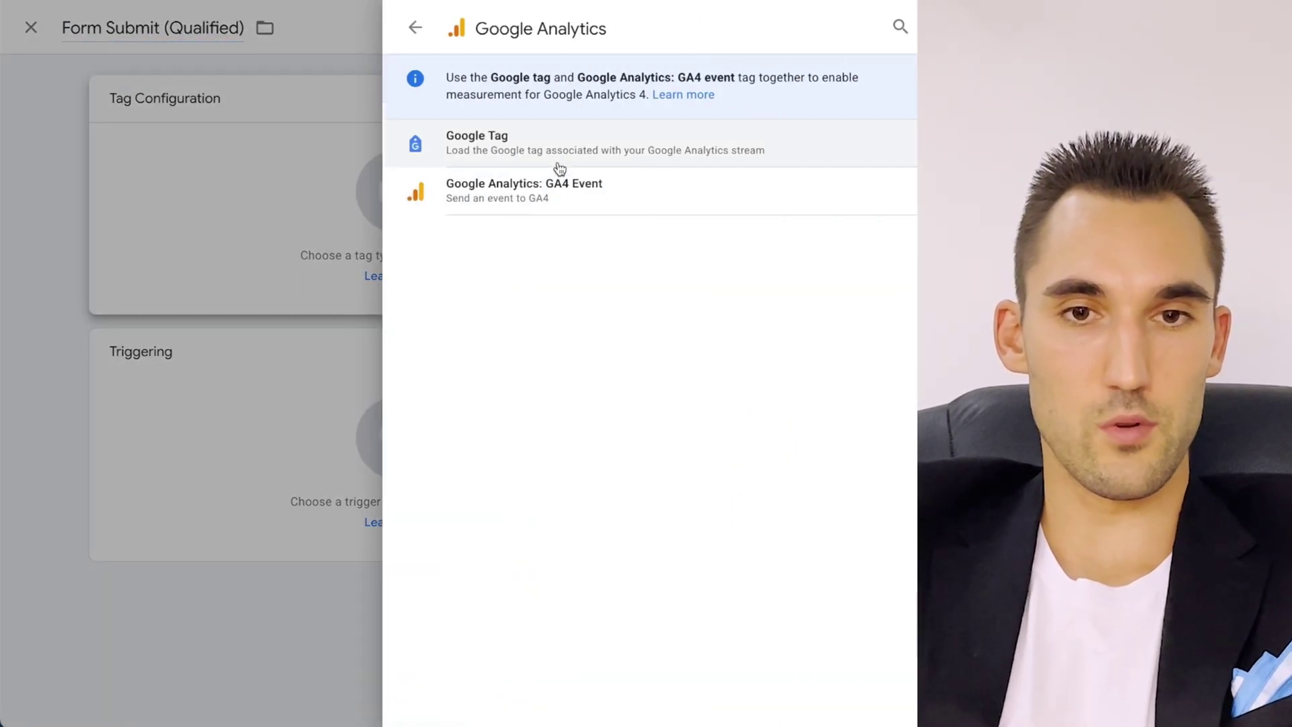
pyautogui.click(574, 200)
# Copy the tag's name "Form Submit (Qualified)" into its Event Name.
pyautogui.click(357, 274)
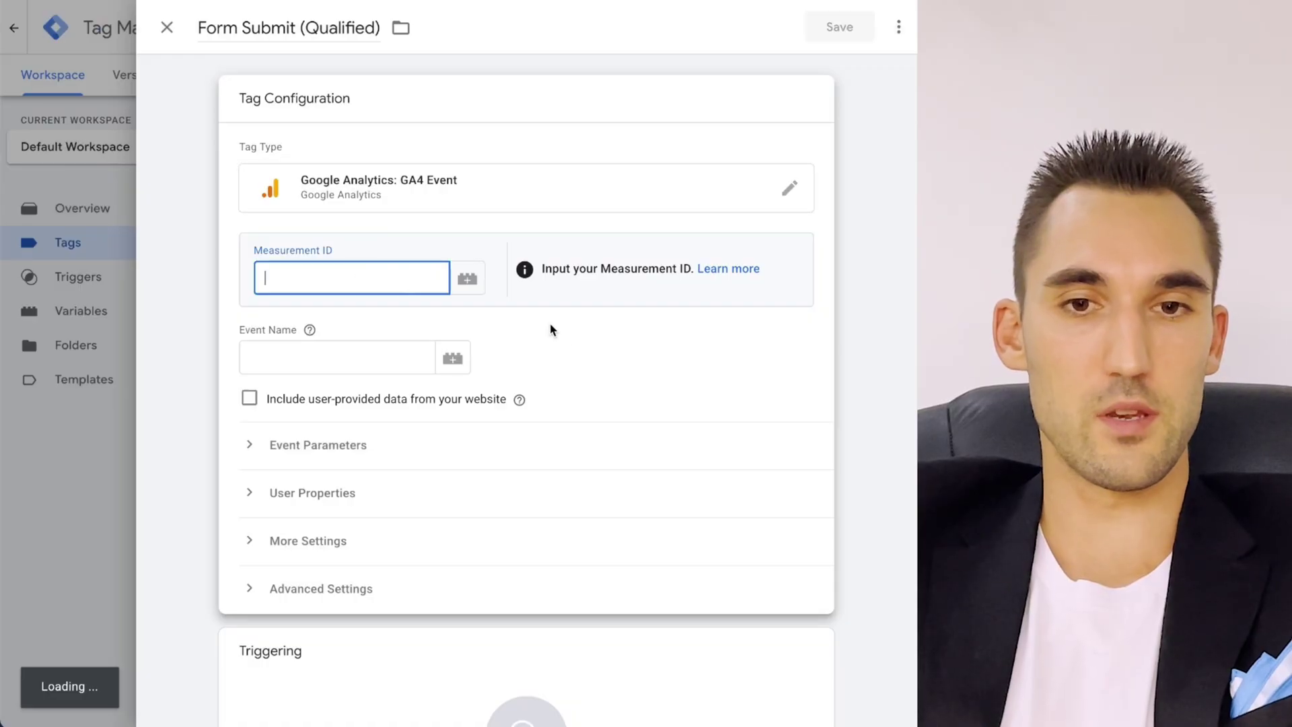
pyautogui.click(349, 347)
pyautogui.tripleClick(333, 28)
pyautogui.hotkey('ctrl', 'c')
pyautogui.click(354, 194)
pyautogui.click(364, 357)
pyautogui.hotkey('ctrl', 'v')
pyautogui.click(563, 371)
# Assign "Form Submit (Qualified)" as the GA4 event tag's firing trigger.
pyautogui.scroll(-3, 629, 366)
pyautogui.click(525, 572)
pyautogui.click(338, 180)
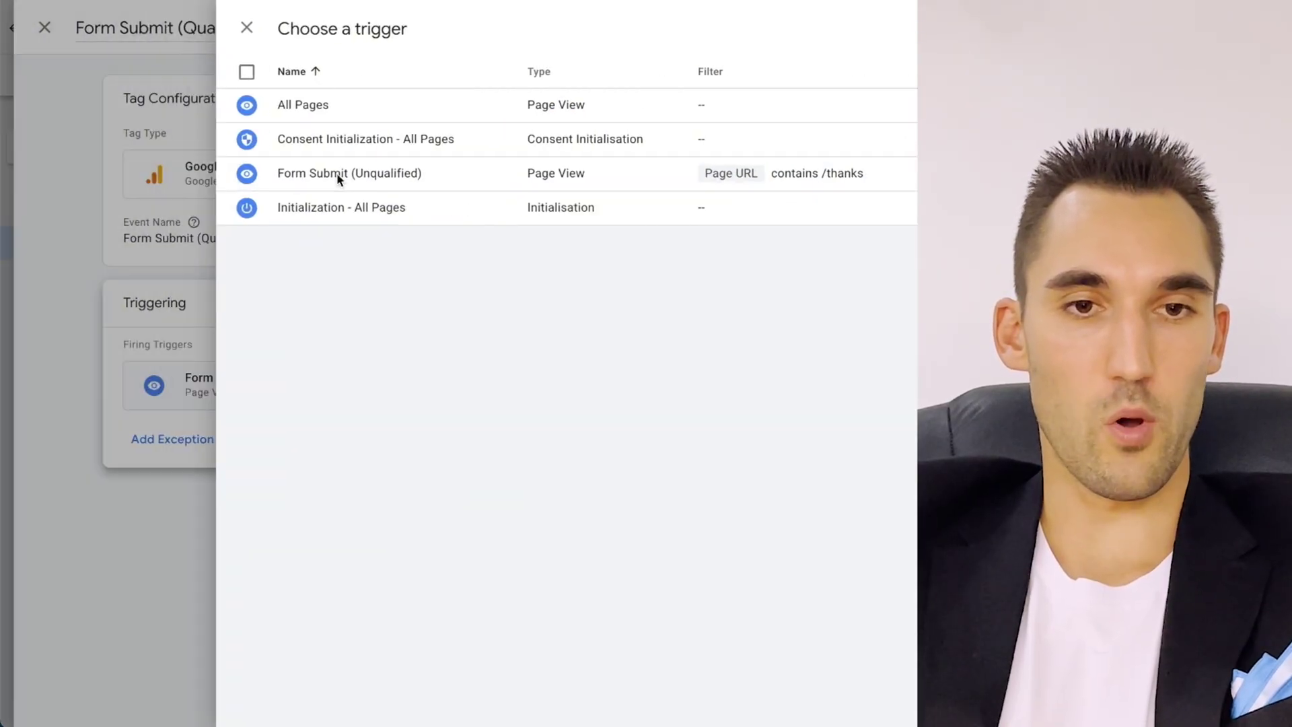
# Set the qualified GA4 event tag's Measurement ID to G-1234556 and save the tag.
pyautogui.click(395, 245)
pyautogui.click(354, 285)
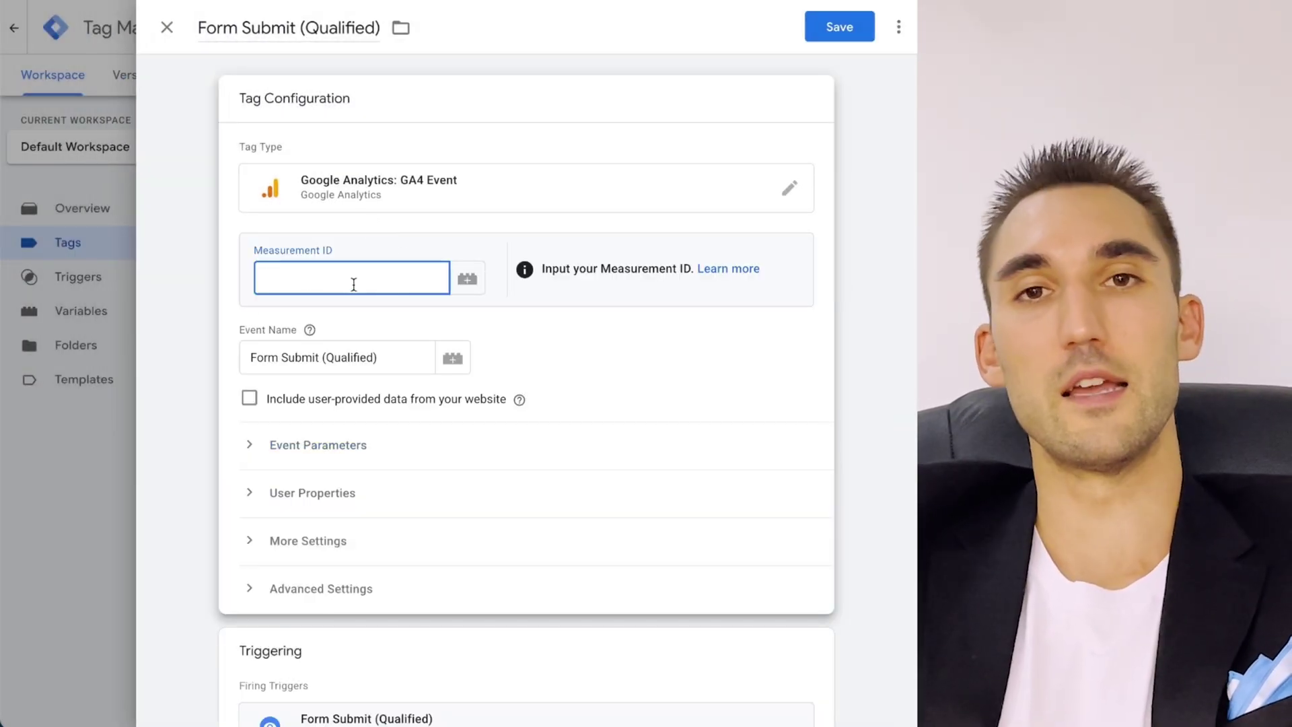
pyautogui.scroll(-2, 531, 348)
pyautogui.click(511, 343)
pyautogui.scroll(2, 680, 268)
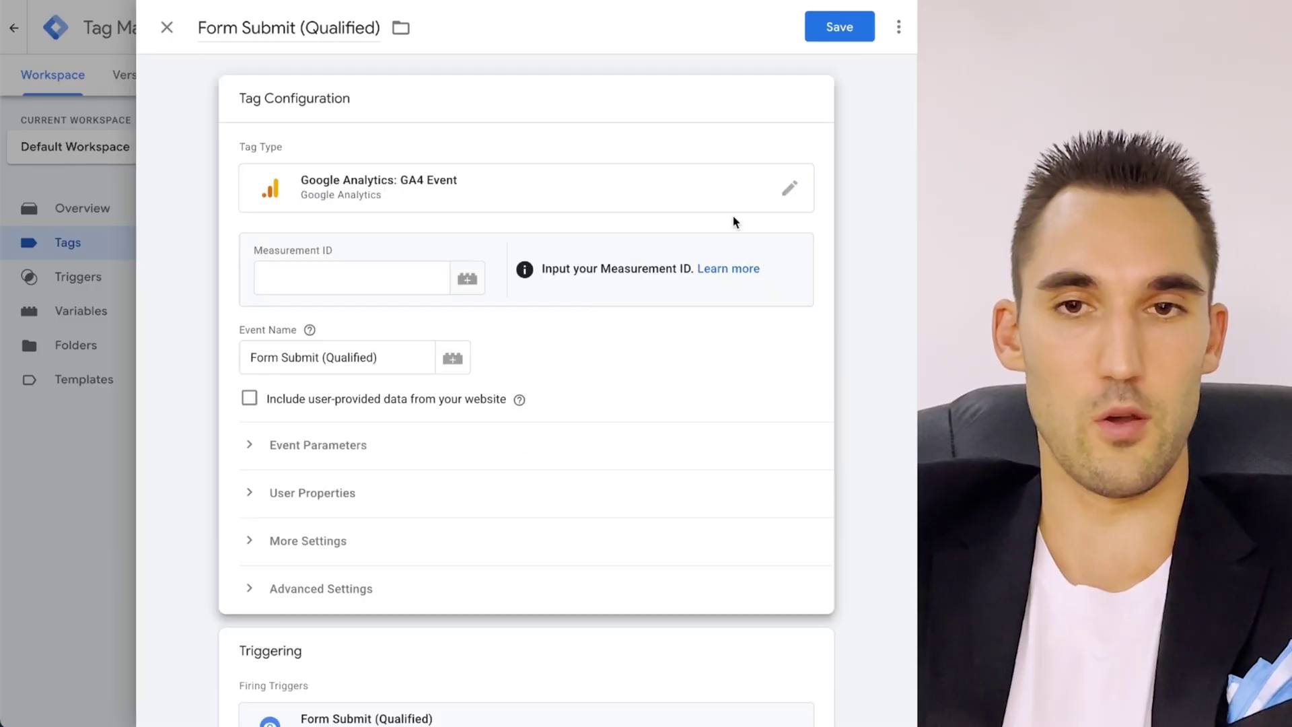
pyautogui.click(841, 34)
pyautogui.click(369, 277)
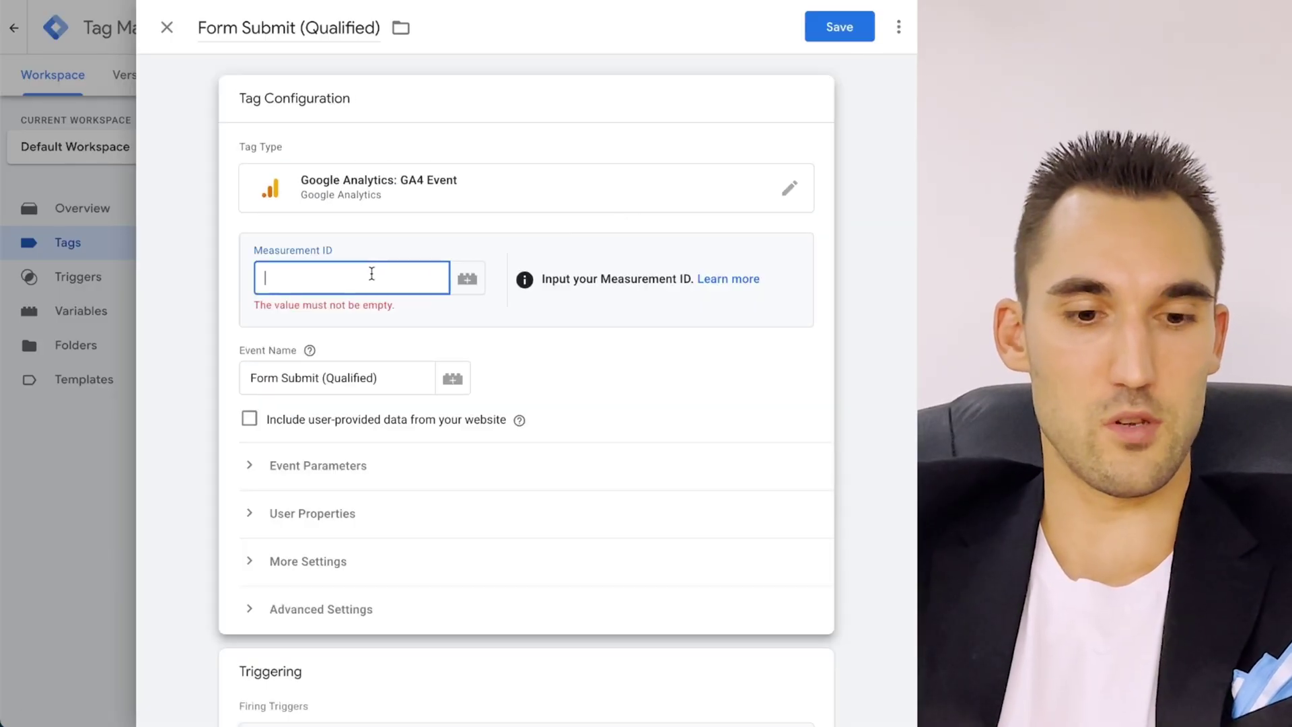
pyautogui.write('G123-')
pyautogui.write('4556')
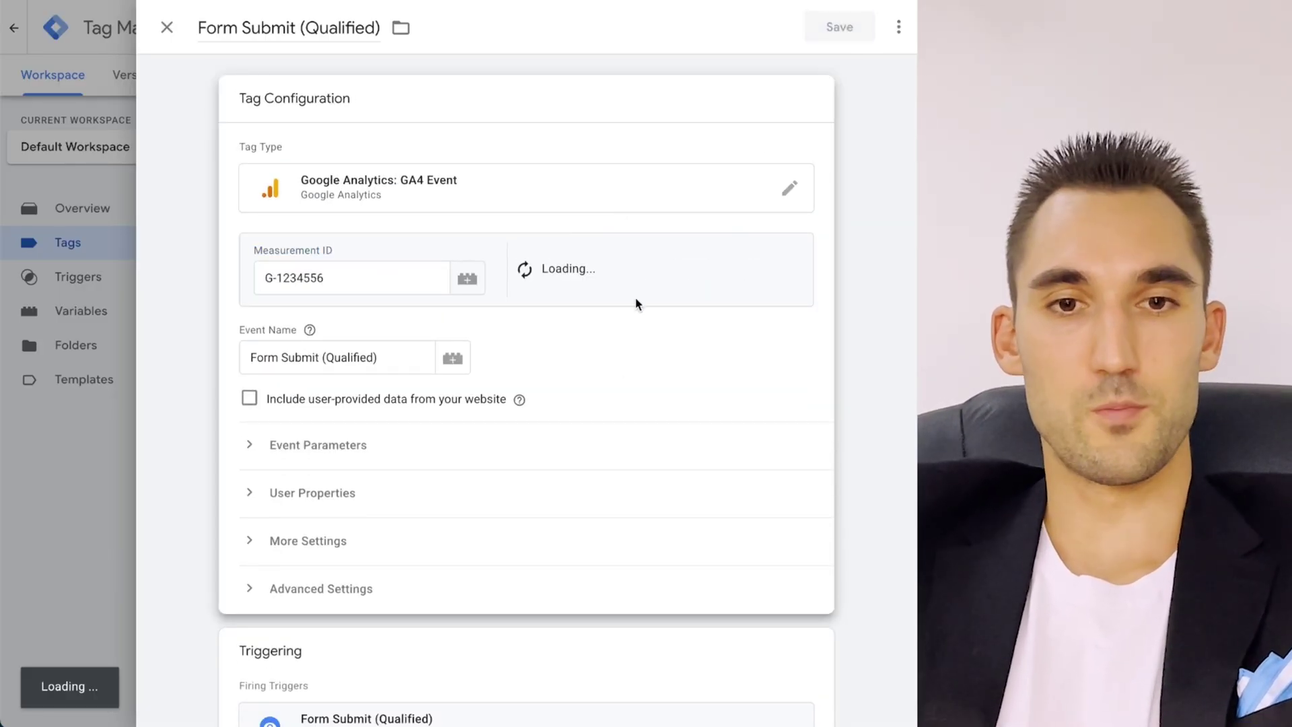
pyautogui.click(839, 27)
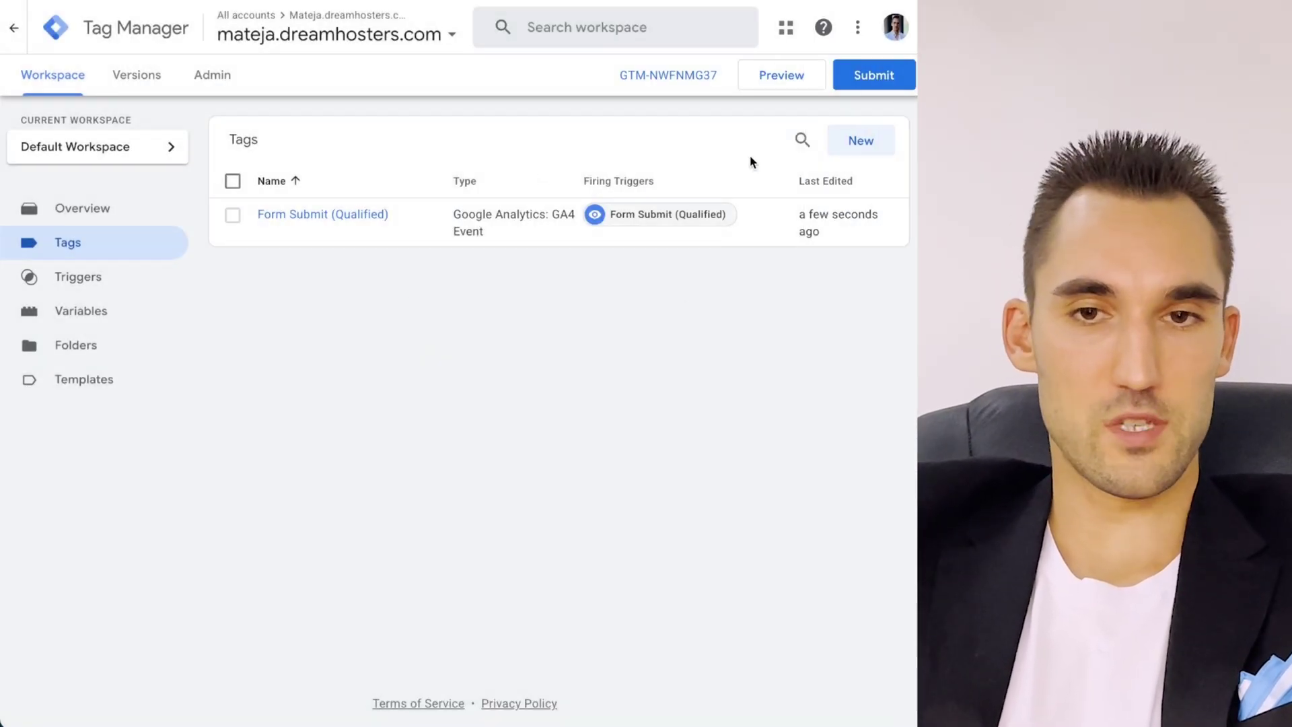
# Create a Google Analytics: GA4 Event tag named "Form Submit (Unqualified)" with Measurement ID G123456.
pyautogui.click(873, 143)
pyautogui.tripleClick(247, 31)
pyautogui.write('Form')
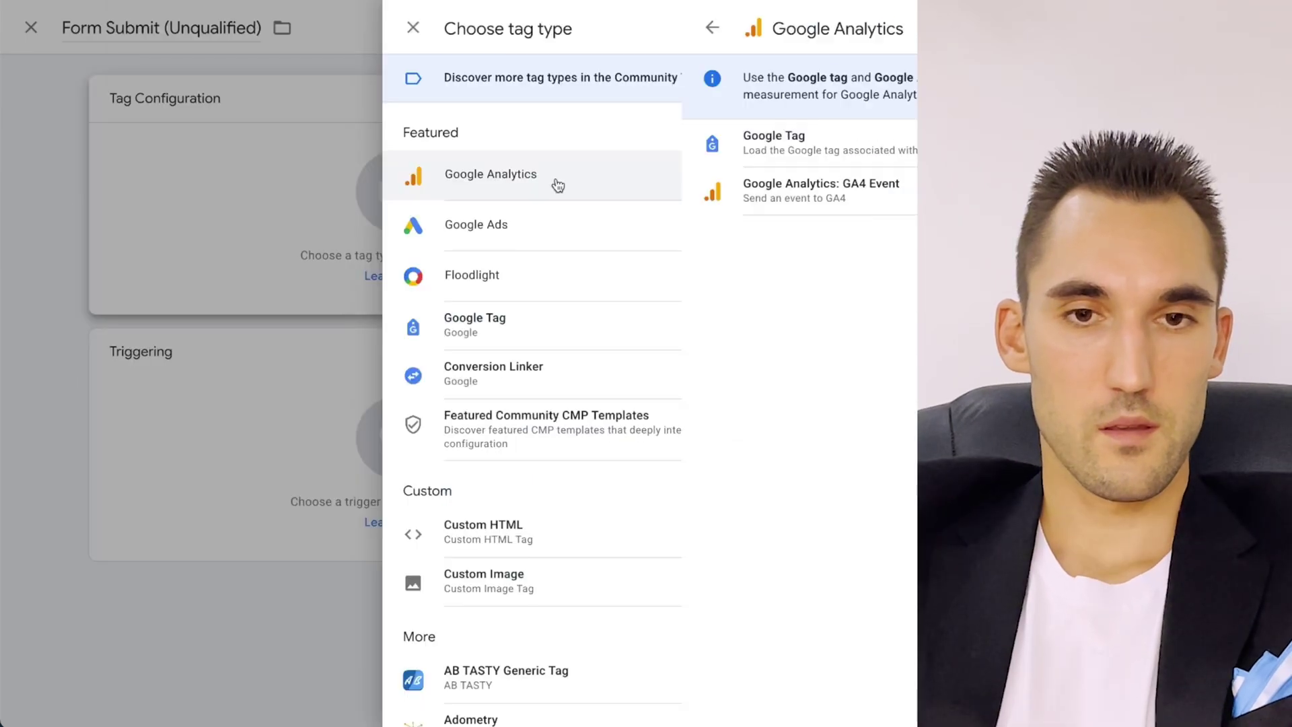
pyautogui.click(822, 187)
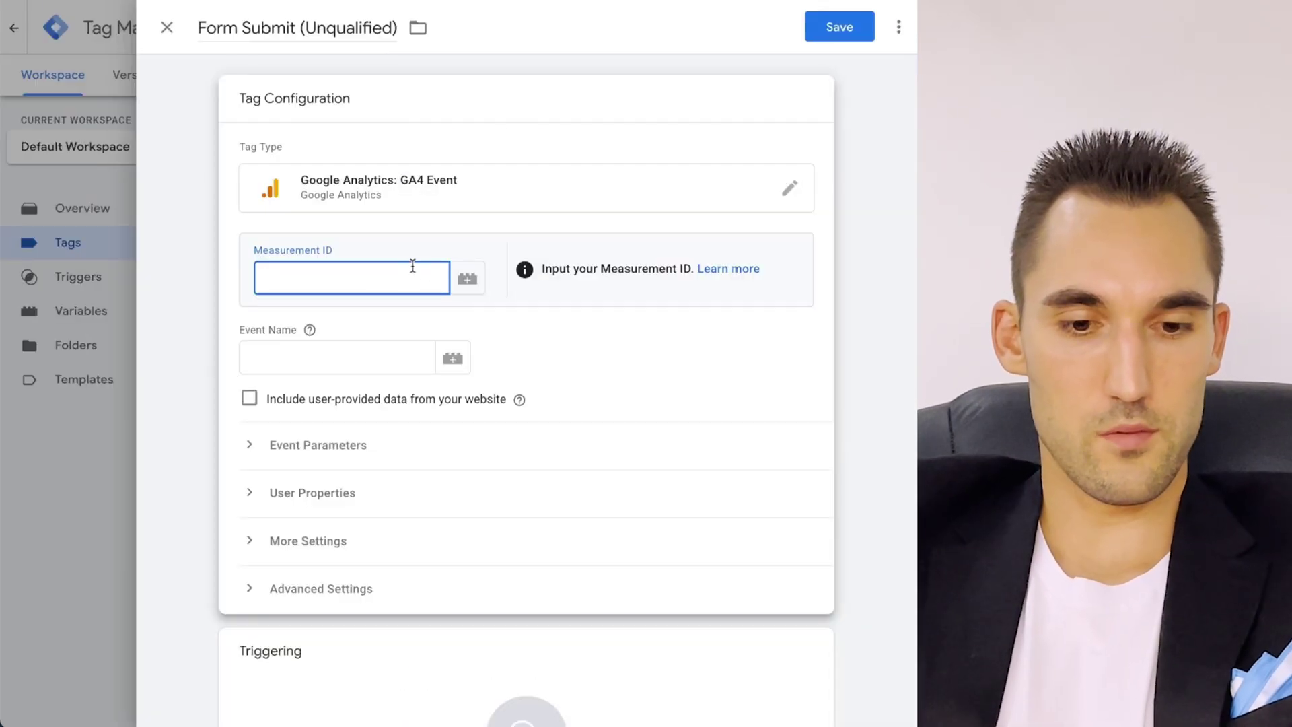
pyautogui.write('G123456')
pyautogui.click(404, 379)
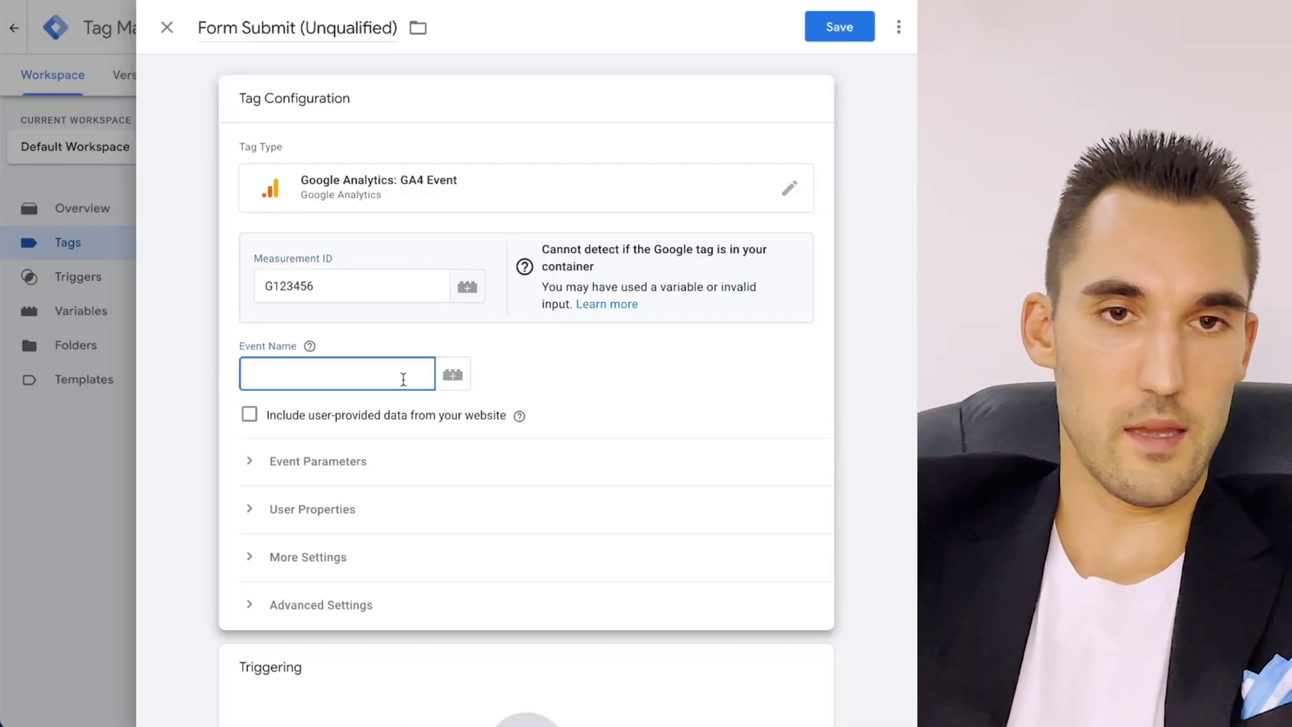
# Copy the tag's name into its Event Name and save it with the "Form Submit (Unqualified)" firing trigger.
pyautogui.doubleClick(349, 14)
pyautogui.hotkey('ctrl', 'a')
pyautogui.click(348, 299)
pyautogui.click(335, 377)
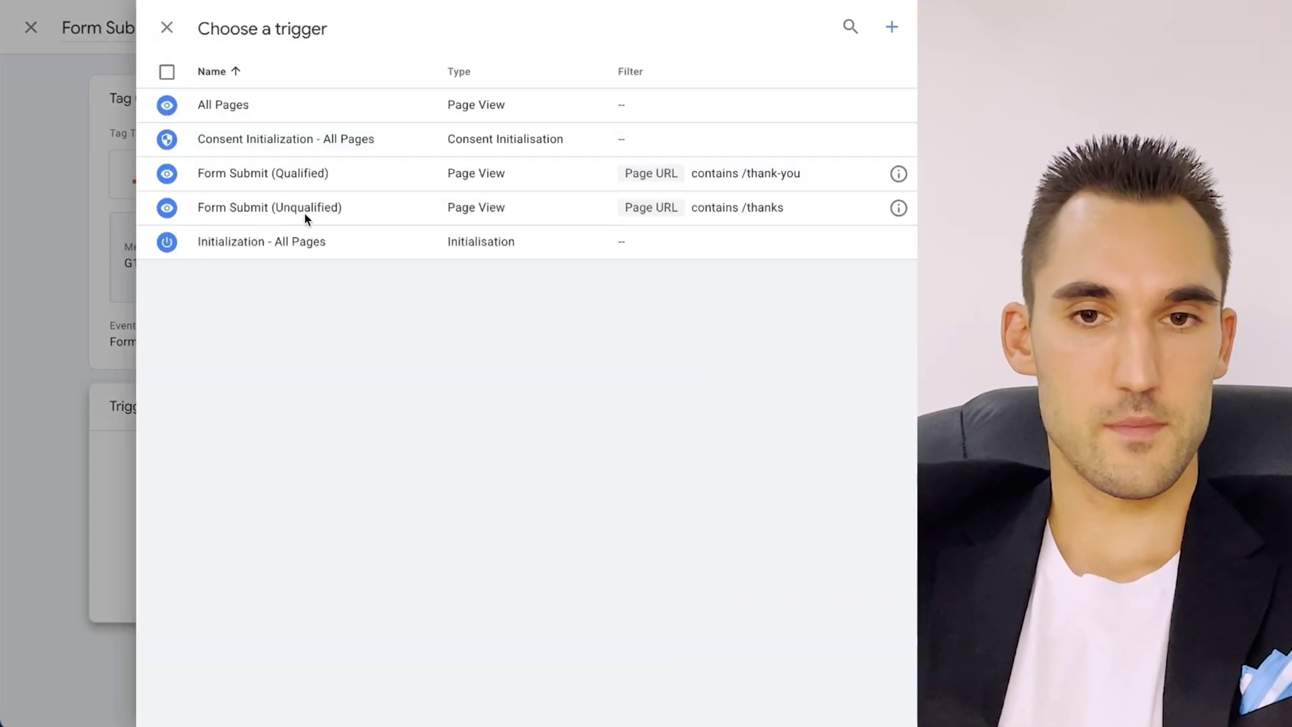
pyautogui.click(306, 215)
pyautogui.click(853, 35)
# Publish the workspace changes to Live without a version name or description, and return to the workspace overview.
pyautogui.click(865, 76)
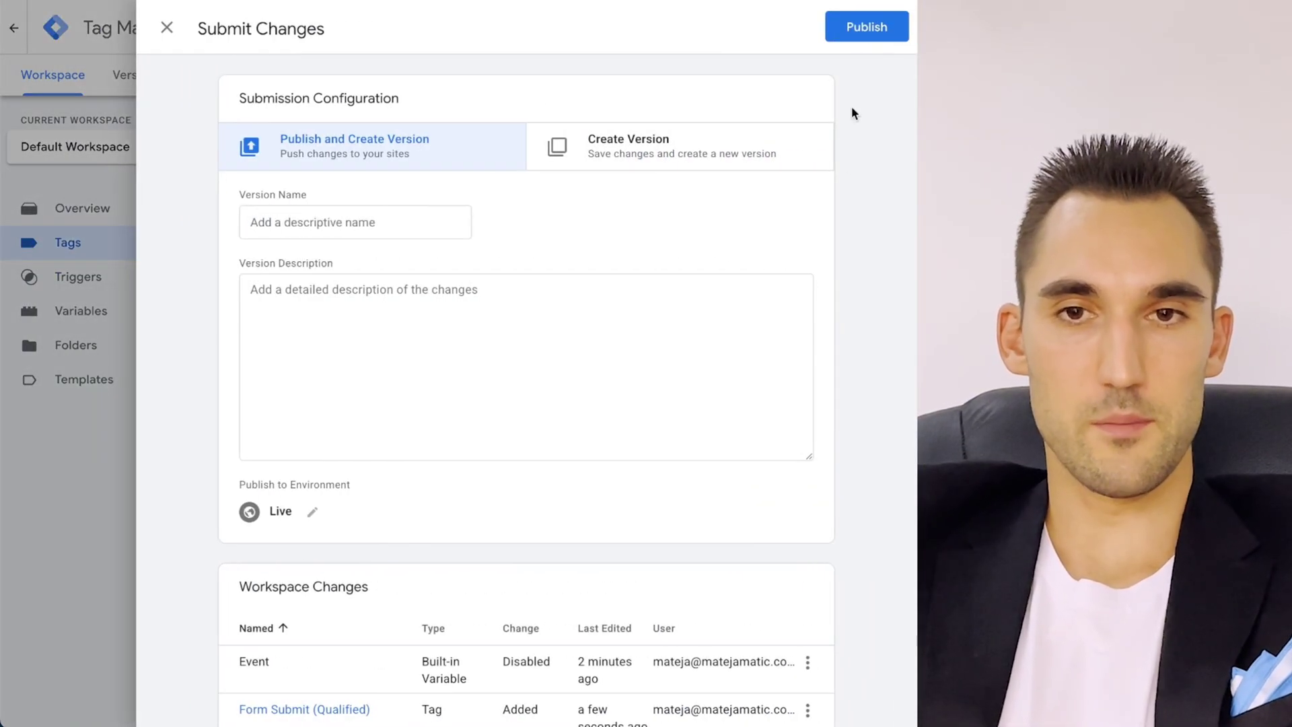
pyautogui.click(862, 30)
pyautogui.click(676, 525)
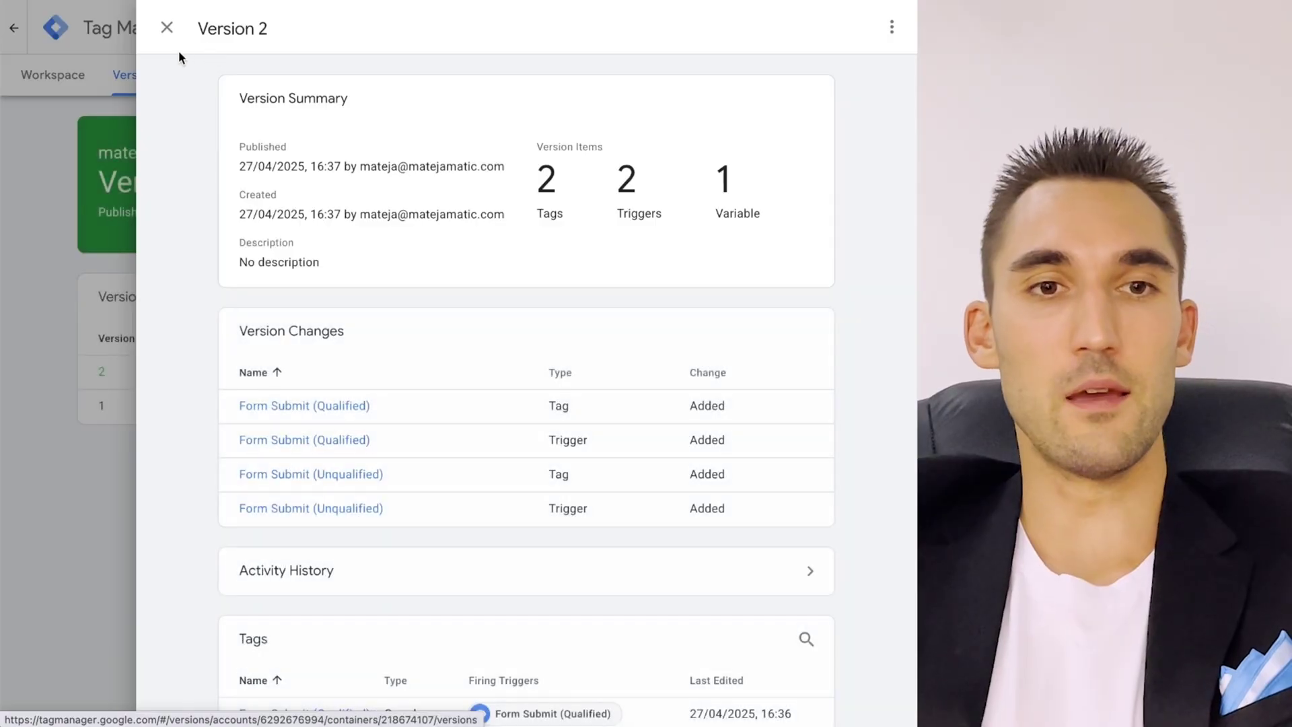
pyautogui.click(167, 27)
pyautogui.click(65, 85)
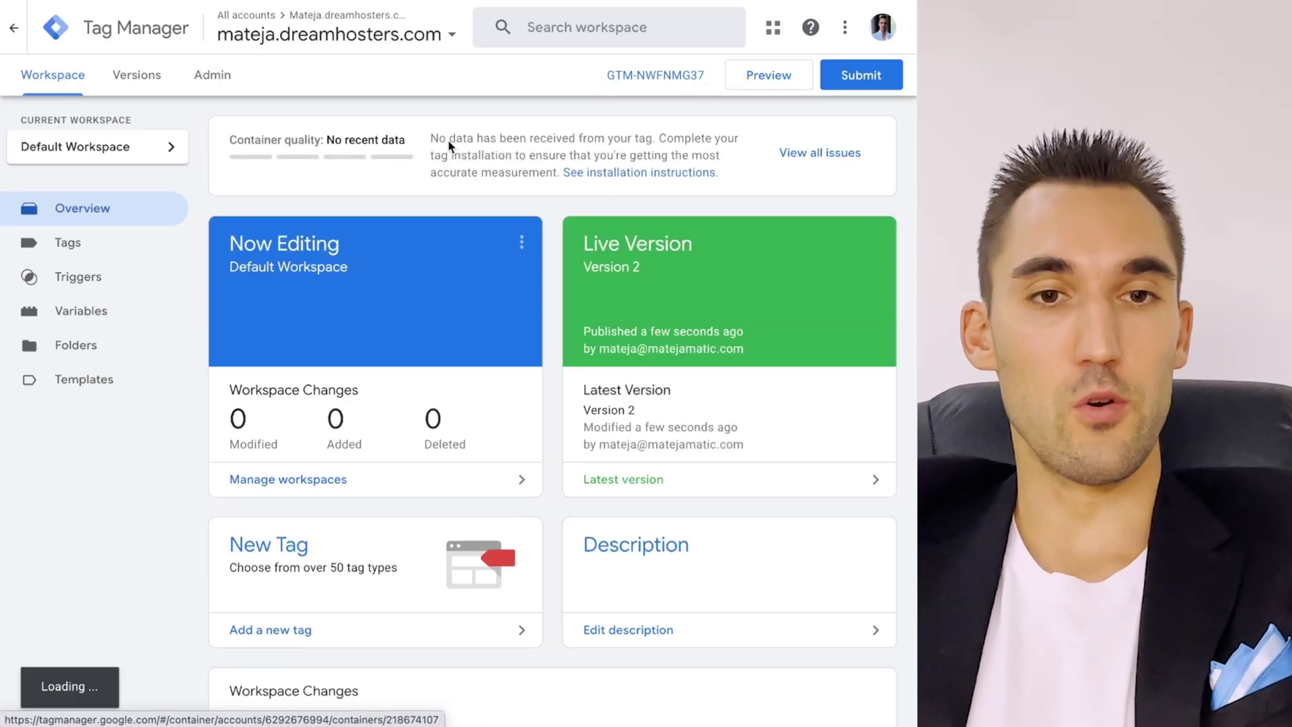
# Preview the container in Tag Assistant, connecting to the site's /thanks/ page.
pyautogui.click(771, 81)
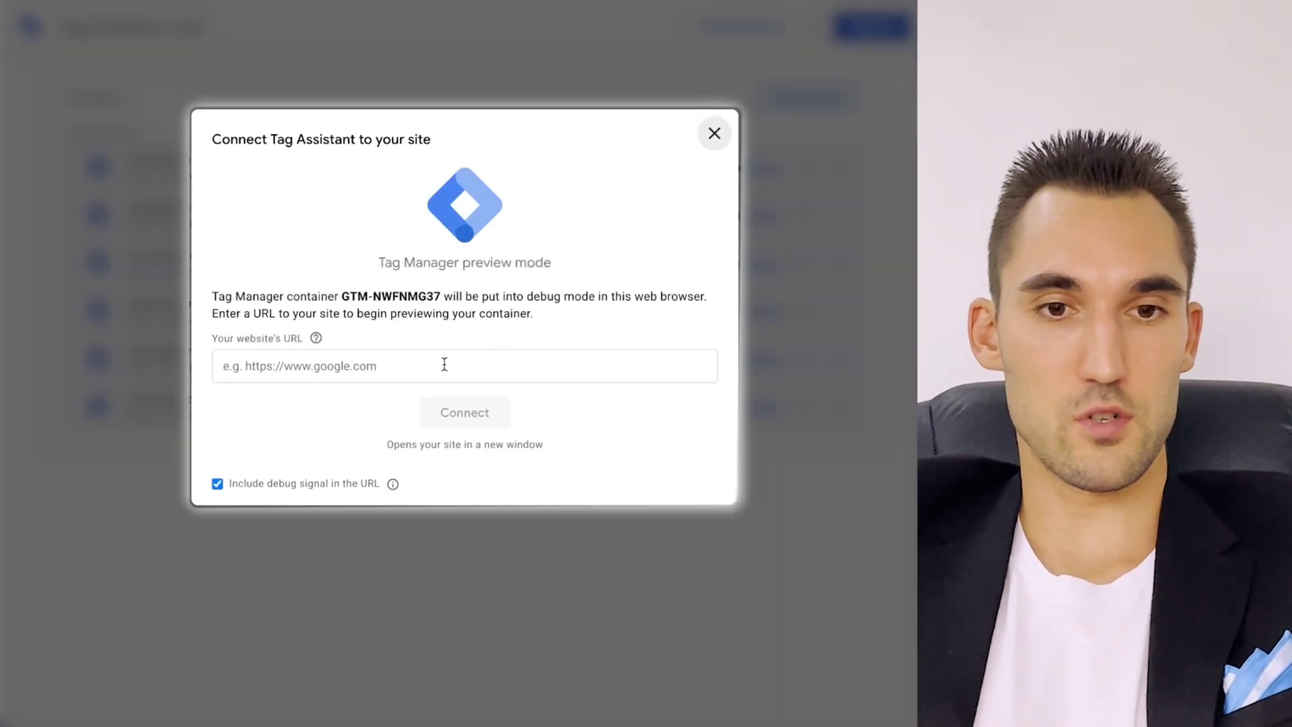
pyautogui.click(441, 363)
pyautogui.write('https://mateja.dreamhostsite.com/thanks/')
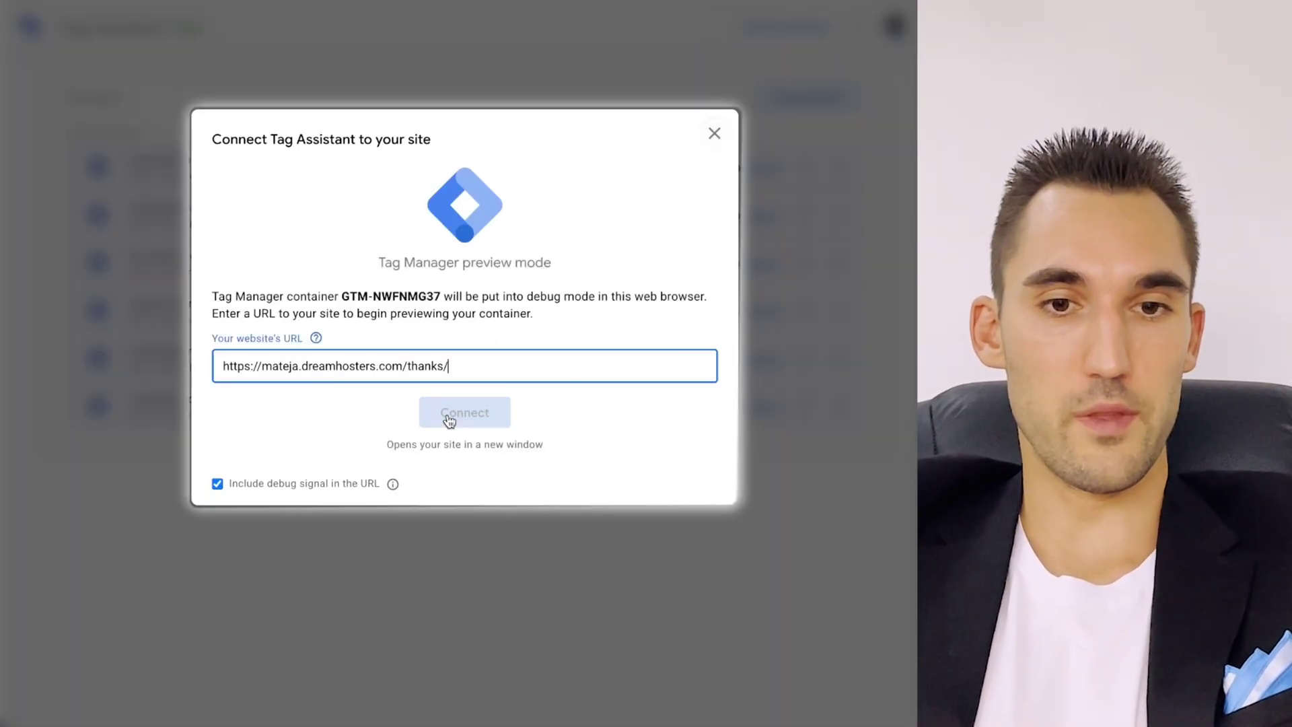
pyautogui.press('Return')
# Check which tags fire on the unqualified thank-you page, and close that debug session.
pyautogui.moveTo(317, 0); pyautogui.dragTo(1015, 288)
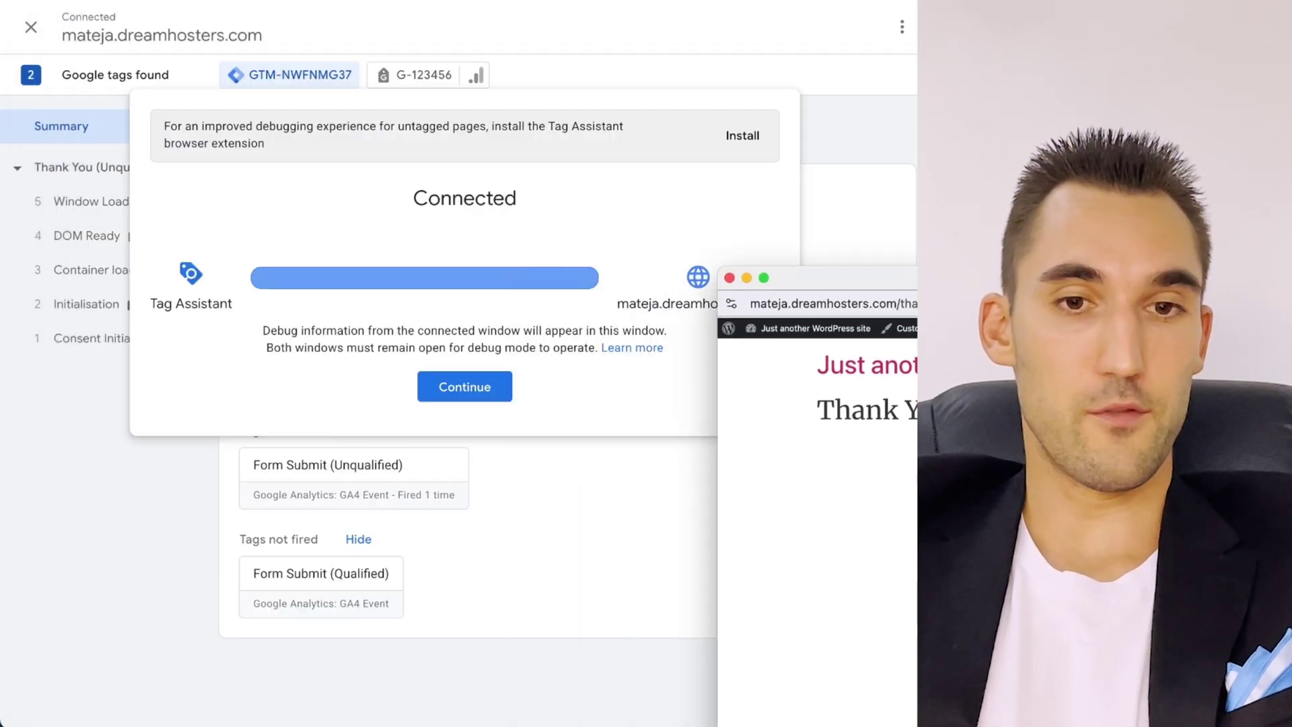
pyautogui.click(542, 396)
pyautogui.click(463, 385)
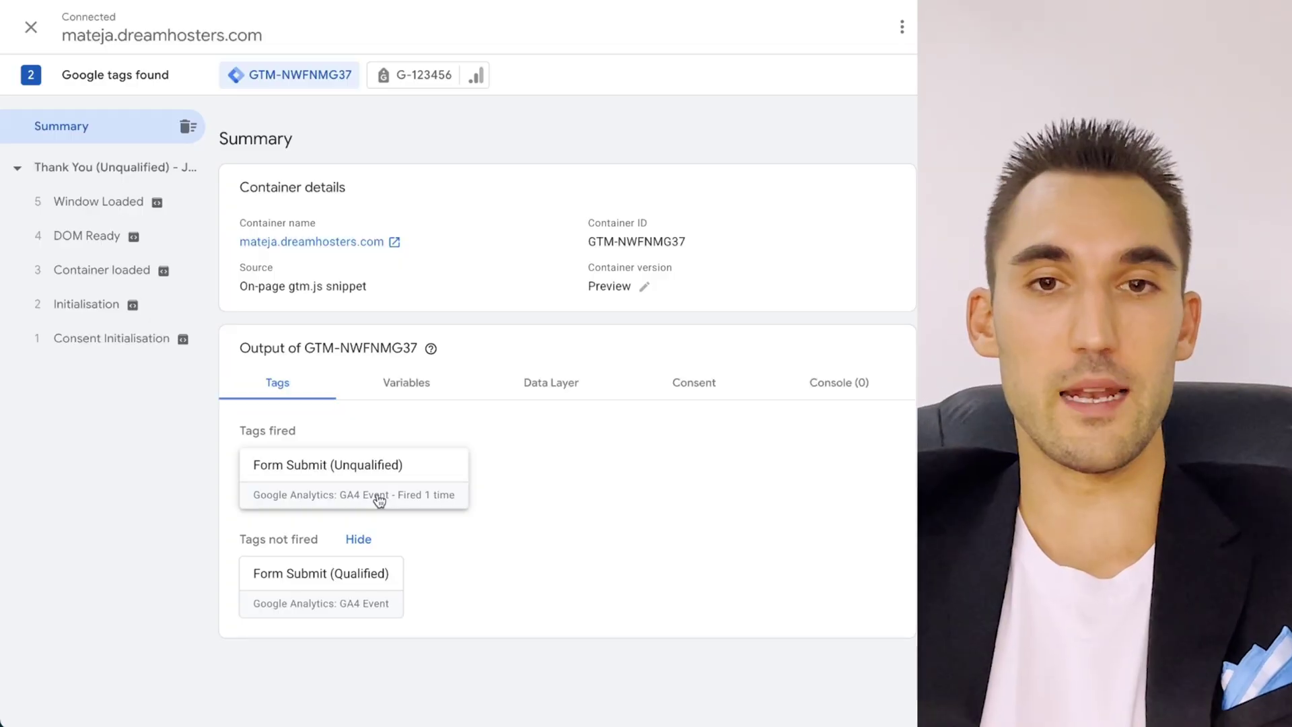
pyautogui.moveTo(1285, 280); pyautogui.dragTo(800, 208)
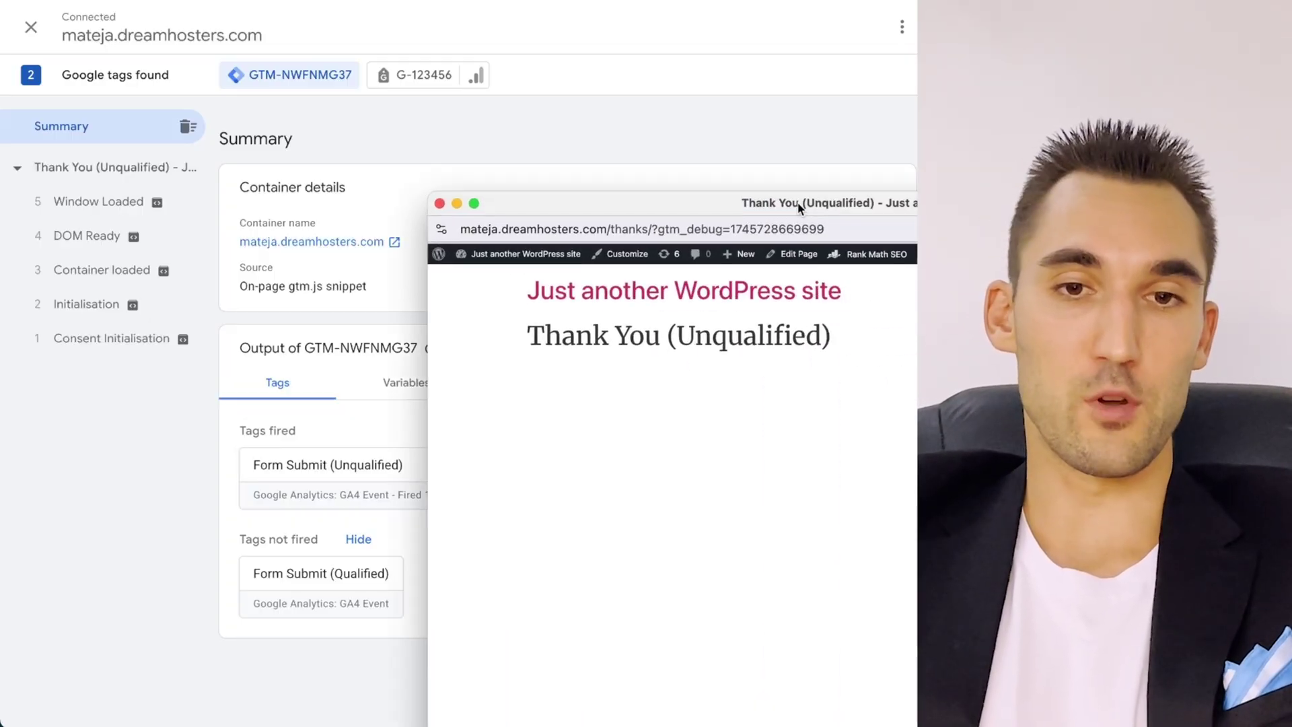
pyautogui.click(459, 204)
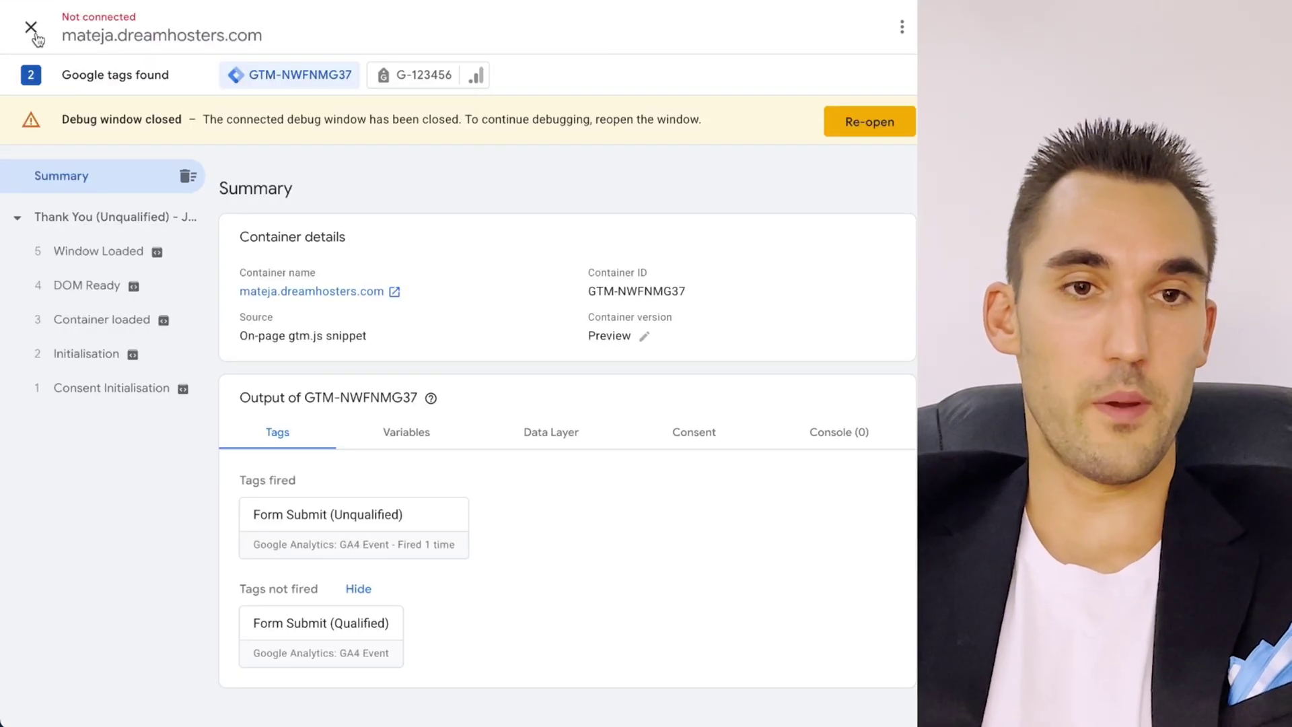
pyautogui.click(34, 33)
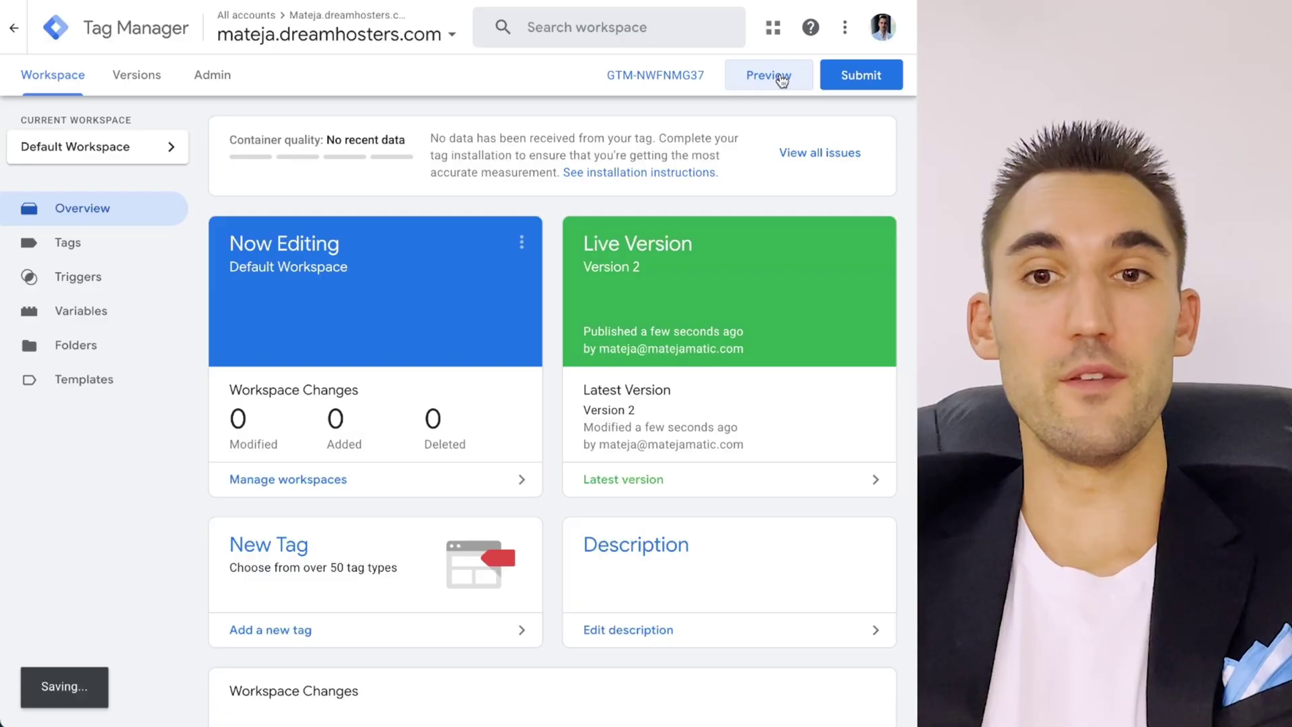
# Preview the container on the site's /thank-you/ page and check which tags fire there.
pyautogui.click(782, 80)
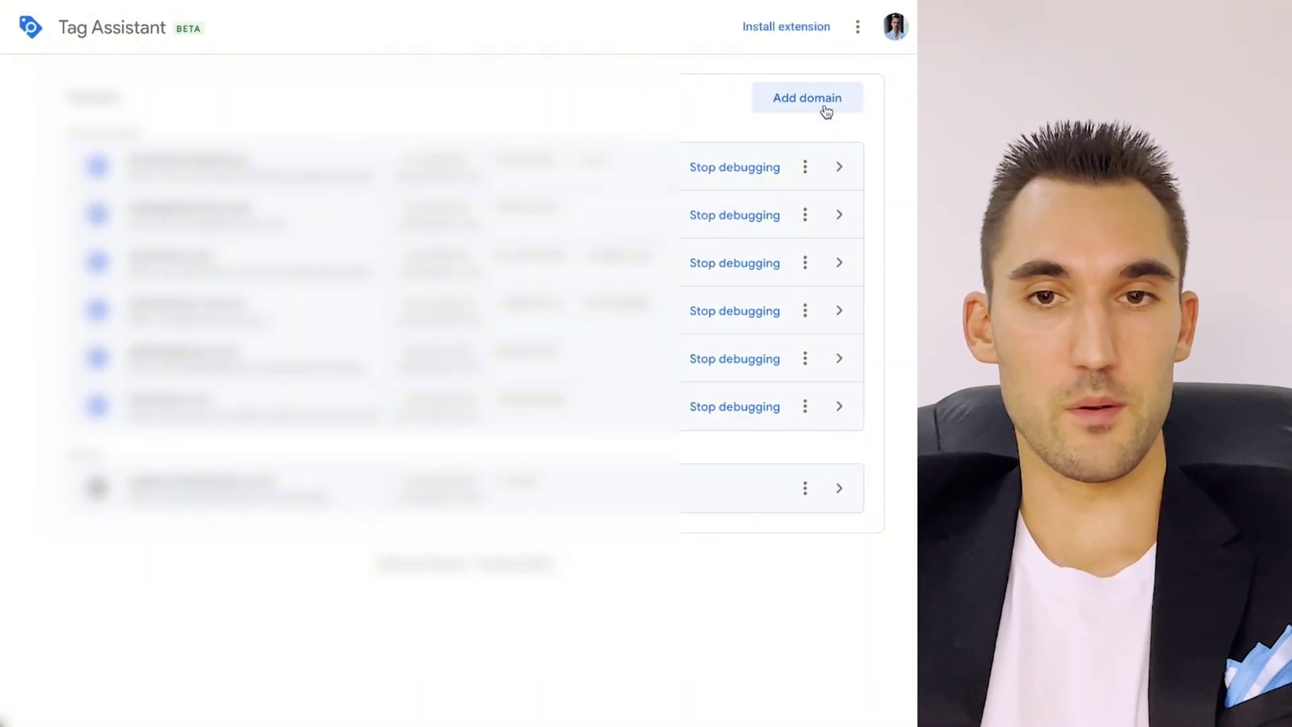
pyautogui.click(808, 98)
pyautogui.click(462, 413)
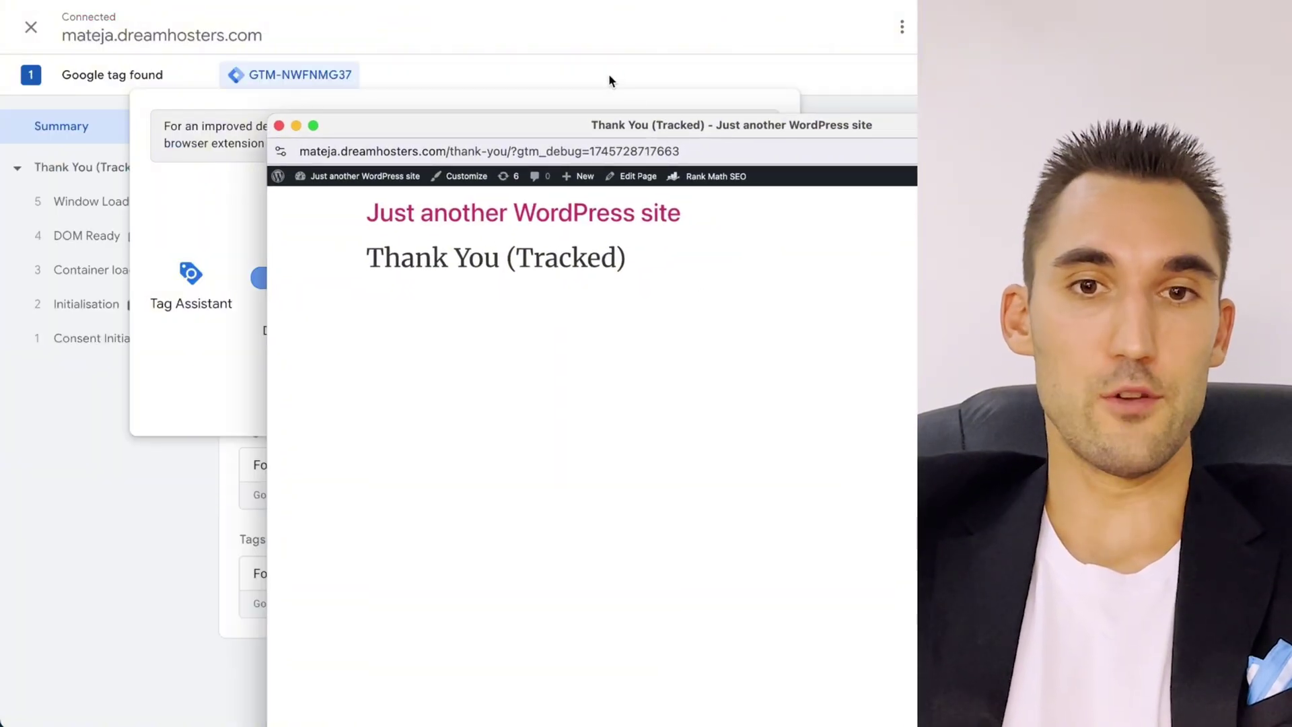
pyautogui.click(614, 67)
pyautogui.click(465, 387)
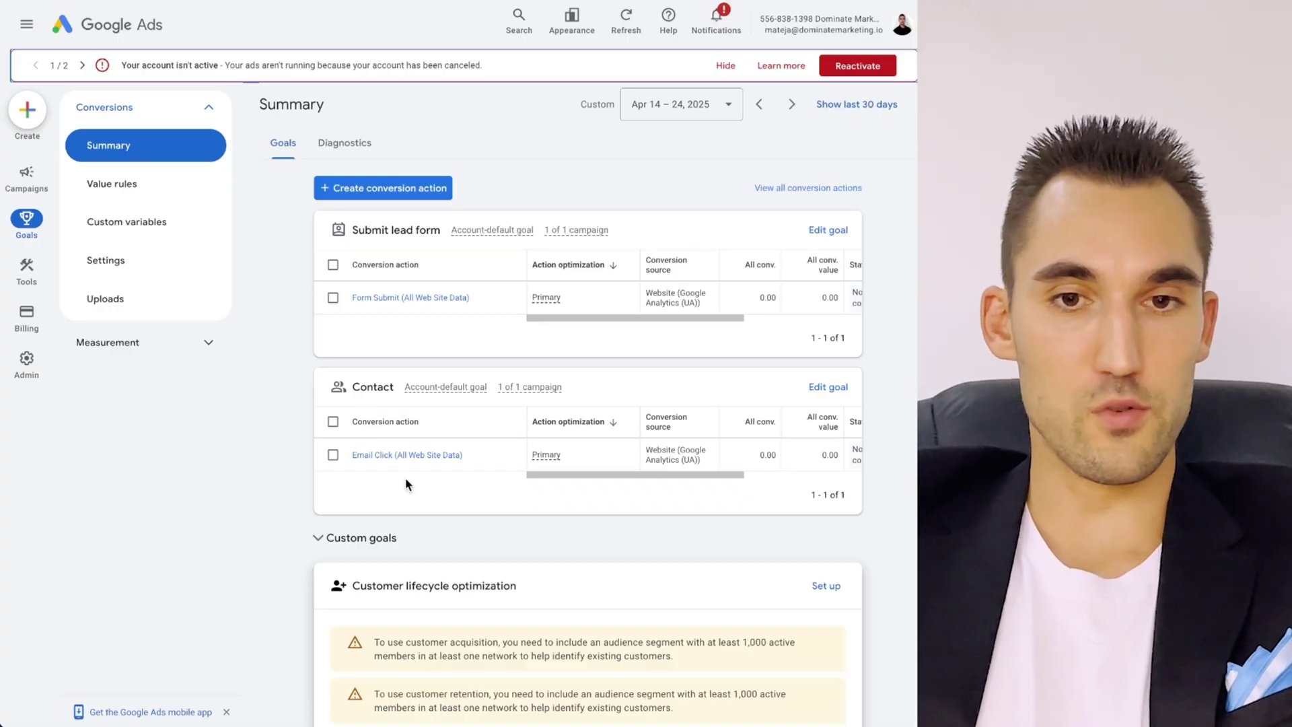
# In Google Ads, start a new website conversion action and scan the site's root domain, without the /thank-you/ path.
pyautogui.click(398, 186)
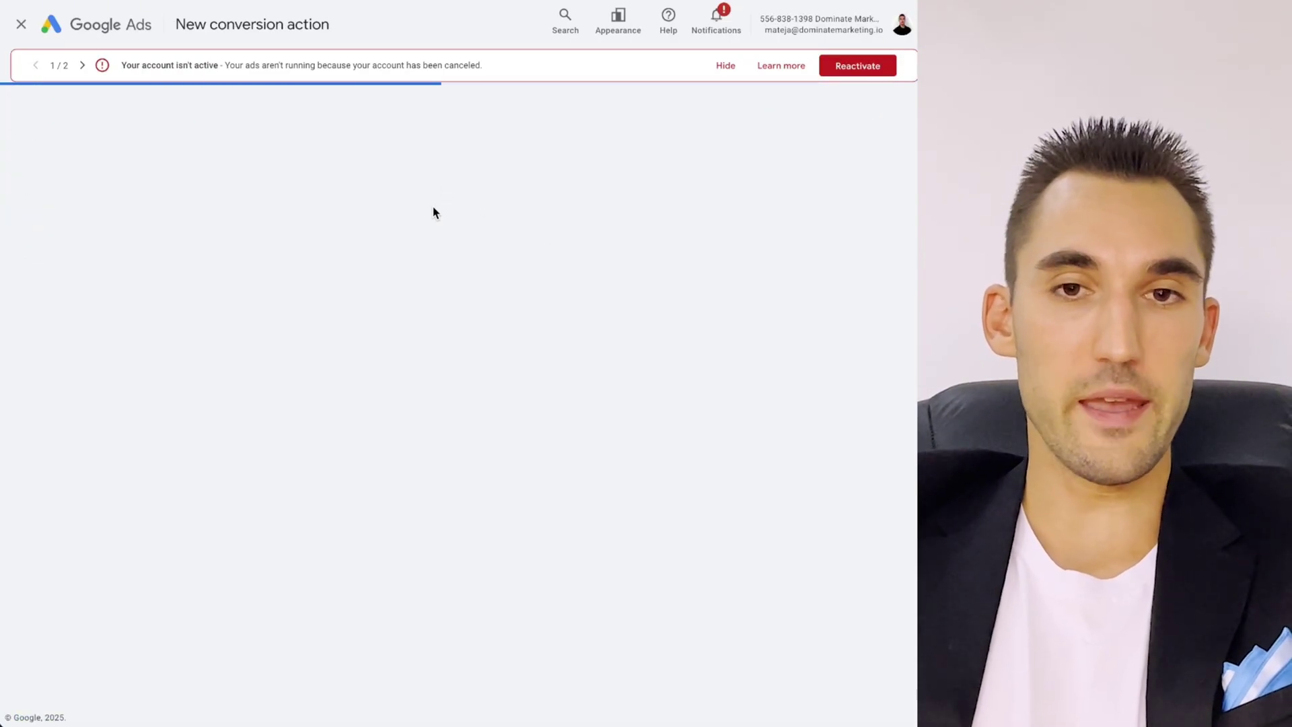
pyautogui.click(182, 280)
pyautogui.click(208, 266)
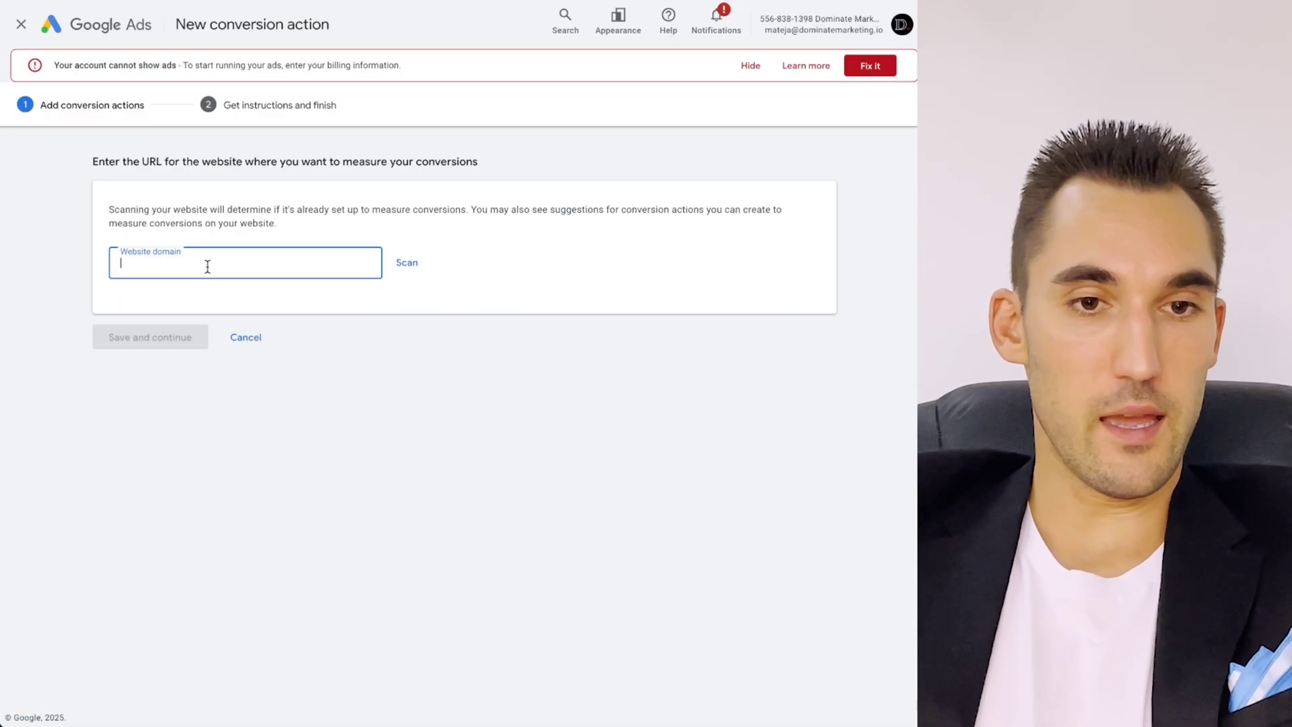
pyautogui.write('https://mateja.dreamhosters.com/wp-admin/')
pyautogui.moveTo(291, 266); pyautogui.dragTo(260, 262)
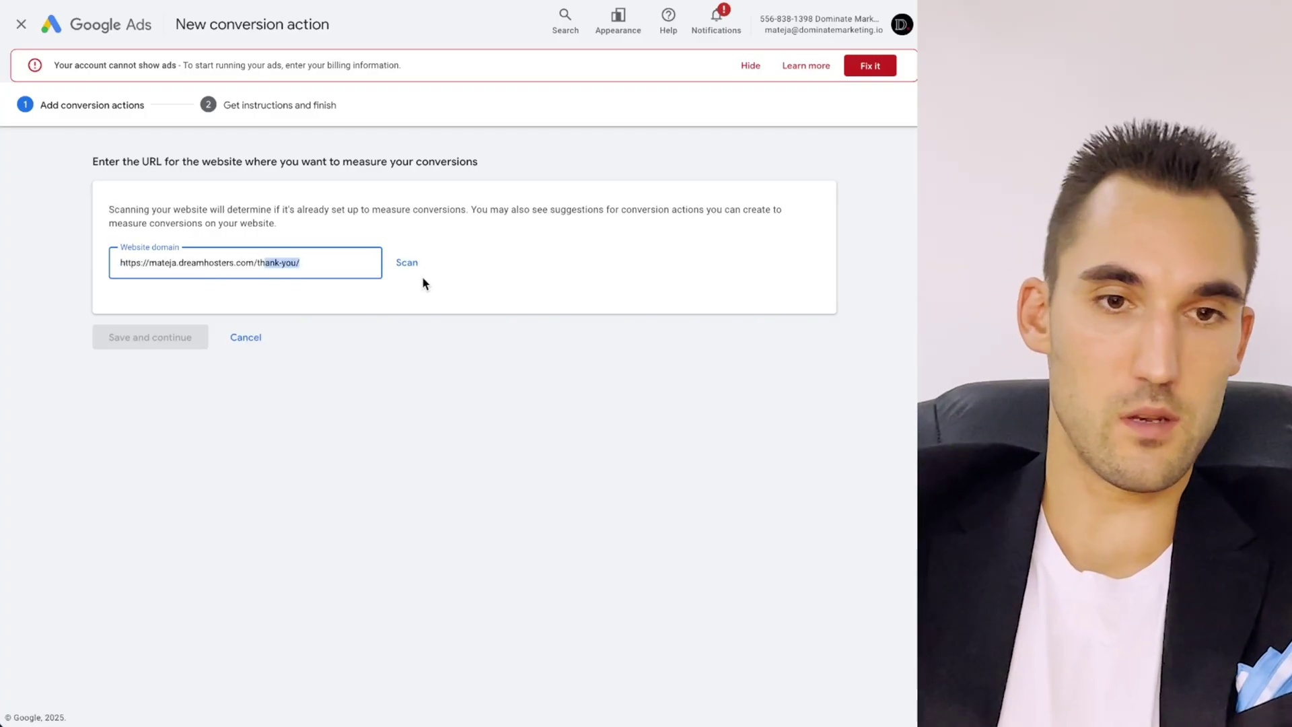
pyautogui.press('BackSpace')
pyautogui.click(408, 261)
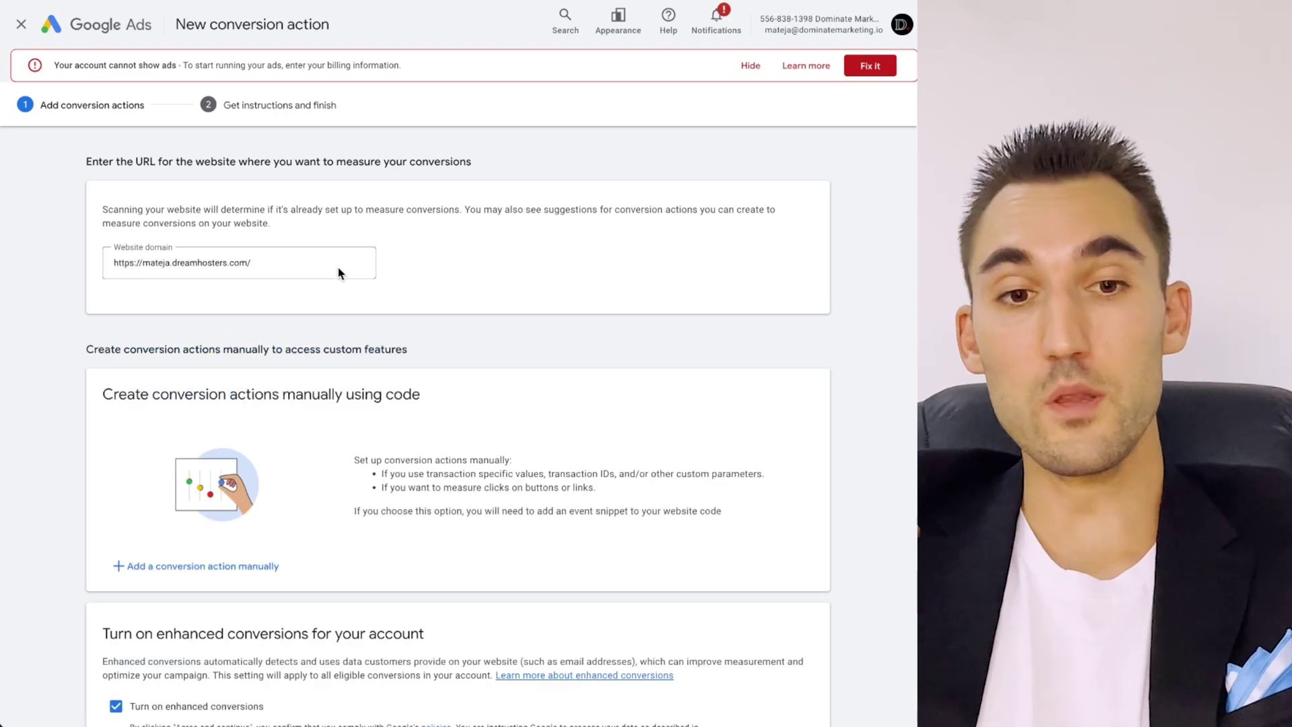
# Add a conversion action manually and choose not to use a value for it.
pyautogui.scroll(-2, 320, 364)
pyautogui.click(212, 451)
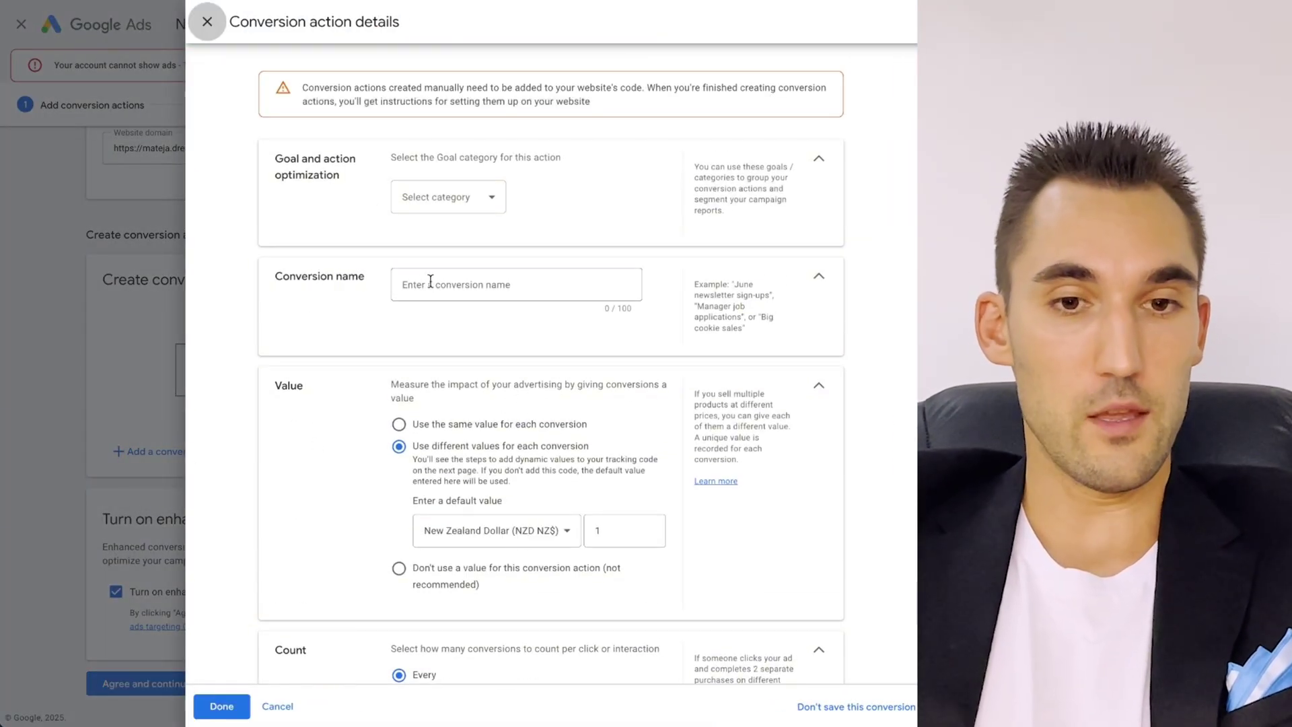
pyautogui.click(431, 281)
pyautogui.scroll(-4, 471, 336)
pyautogui.click(399, 304)
pyautogui.scroll(4, 404, 303)
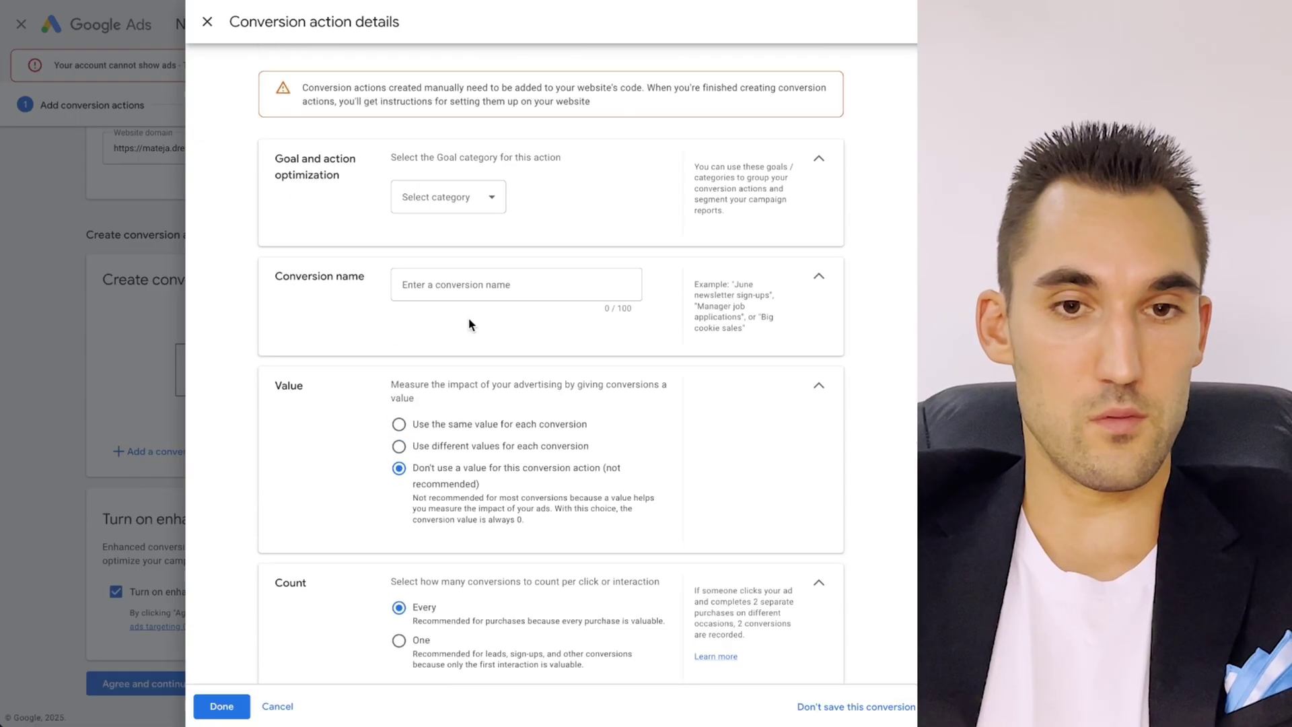
# Set the conversion's goal category to Submit lead form and name it "Form Submit (Qualified)".
pyautogui.click(418, 191)
pyautogui.scroll(-2, 452, 327)
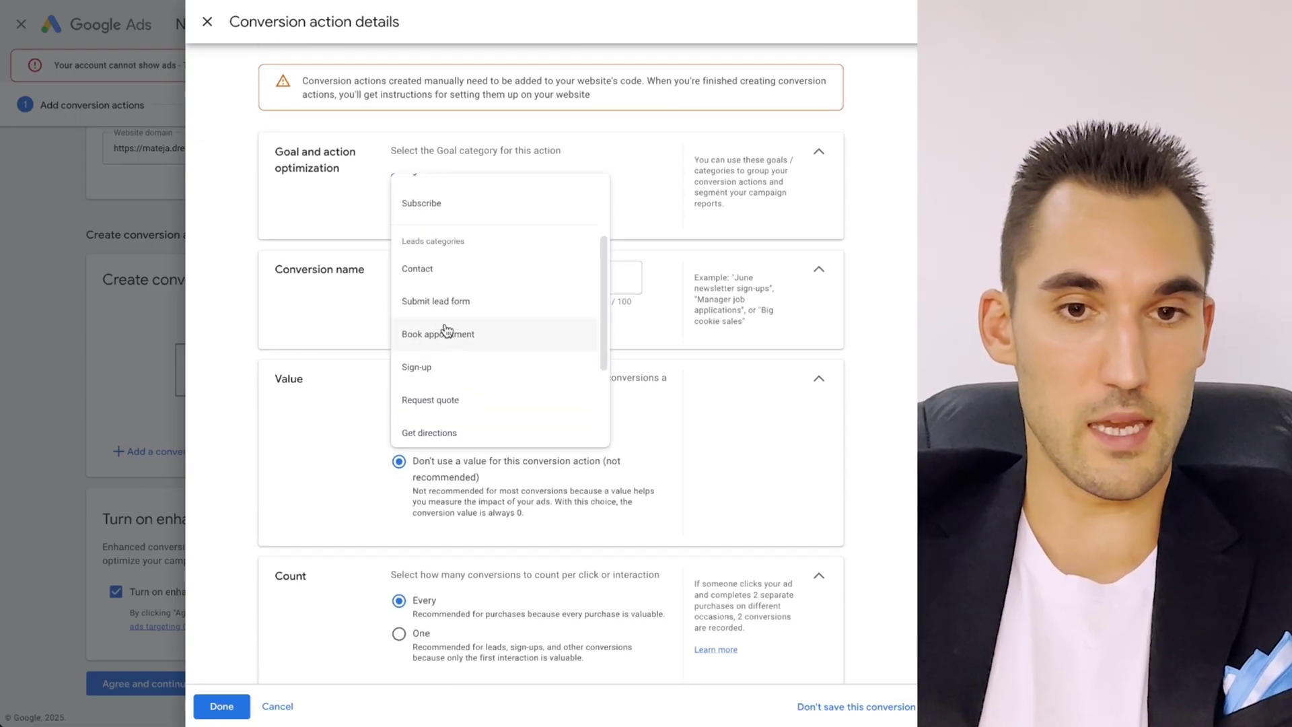
pyautogui.click(449, 293)
pyautogui.click(451, 321)
pyautogui.write('Form Sub')
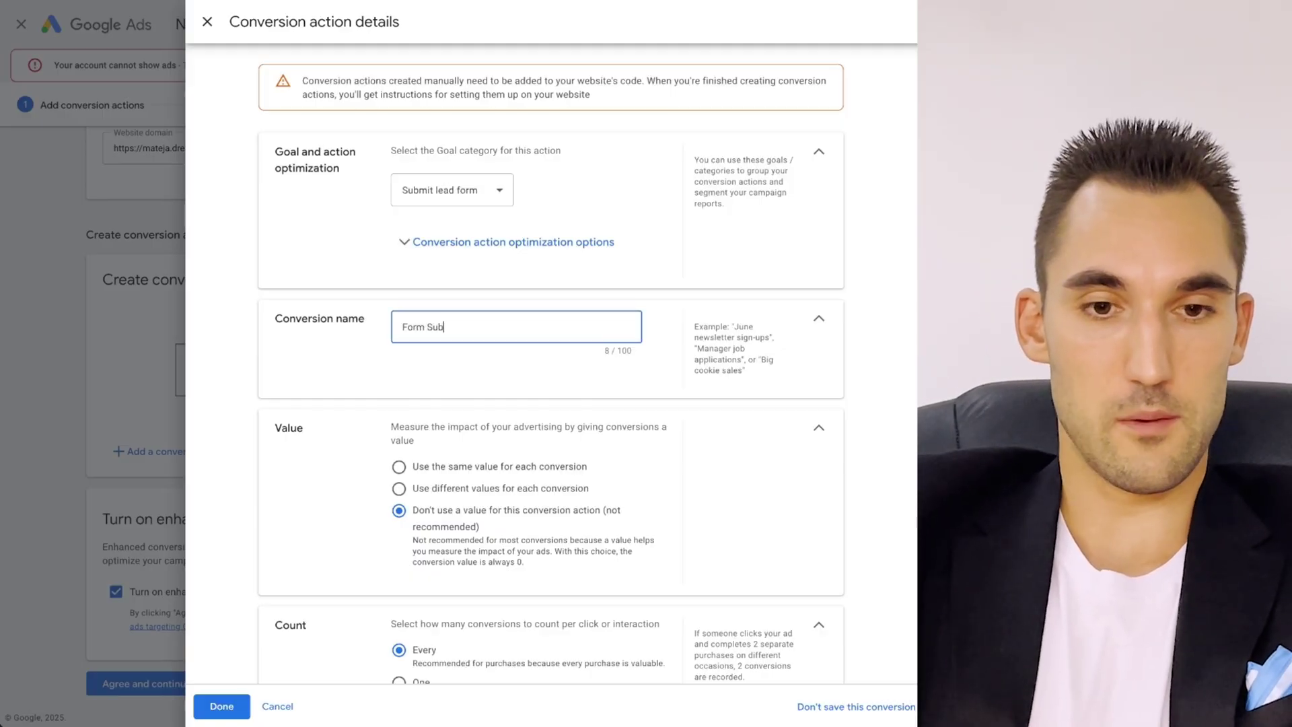
pyautogui.write('mit (Qualified)')
# Set the conversion count to One and save the conversion action.
pyautogui.scroll(-2, 576, 326)
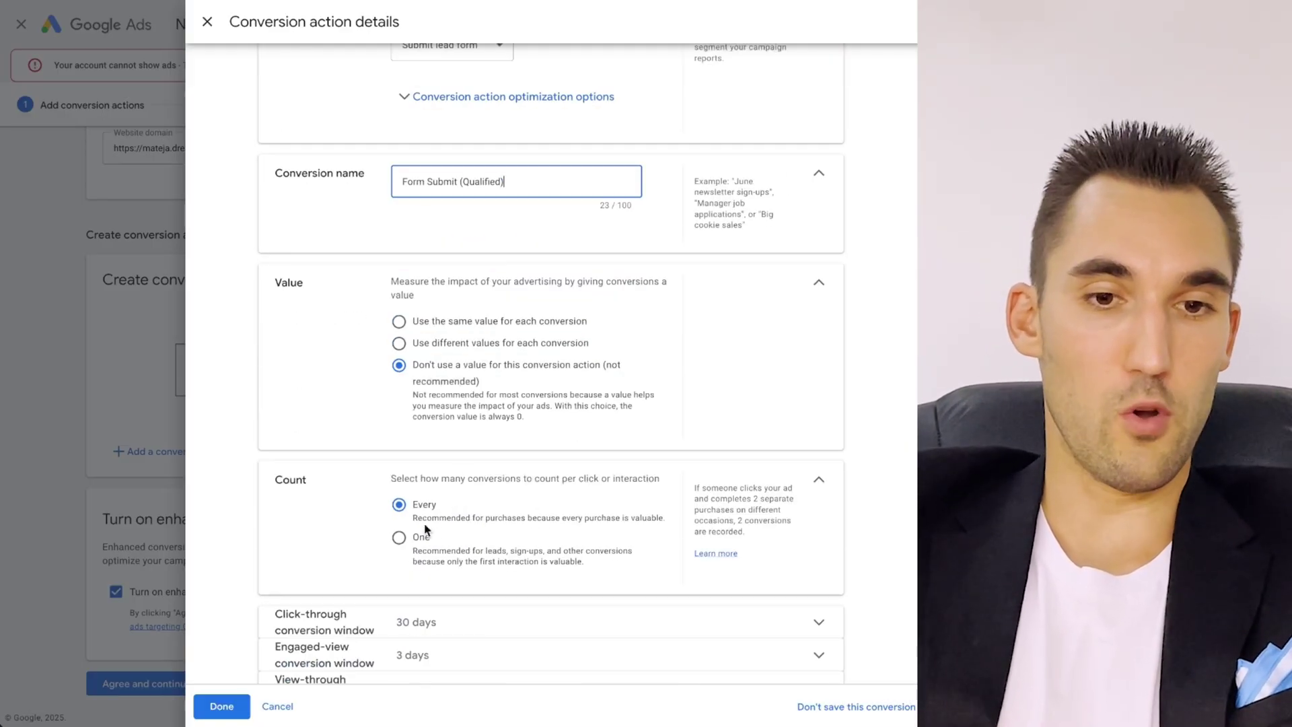
pyautogui.click(390, 546)
pyautogui.scroll(-2, 425, 387)
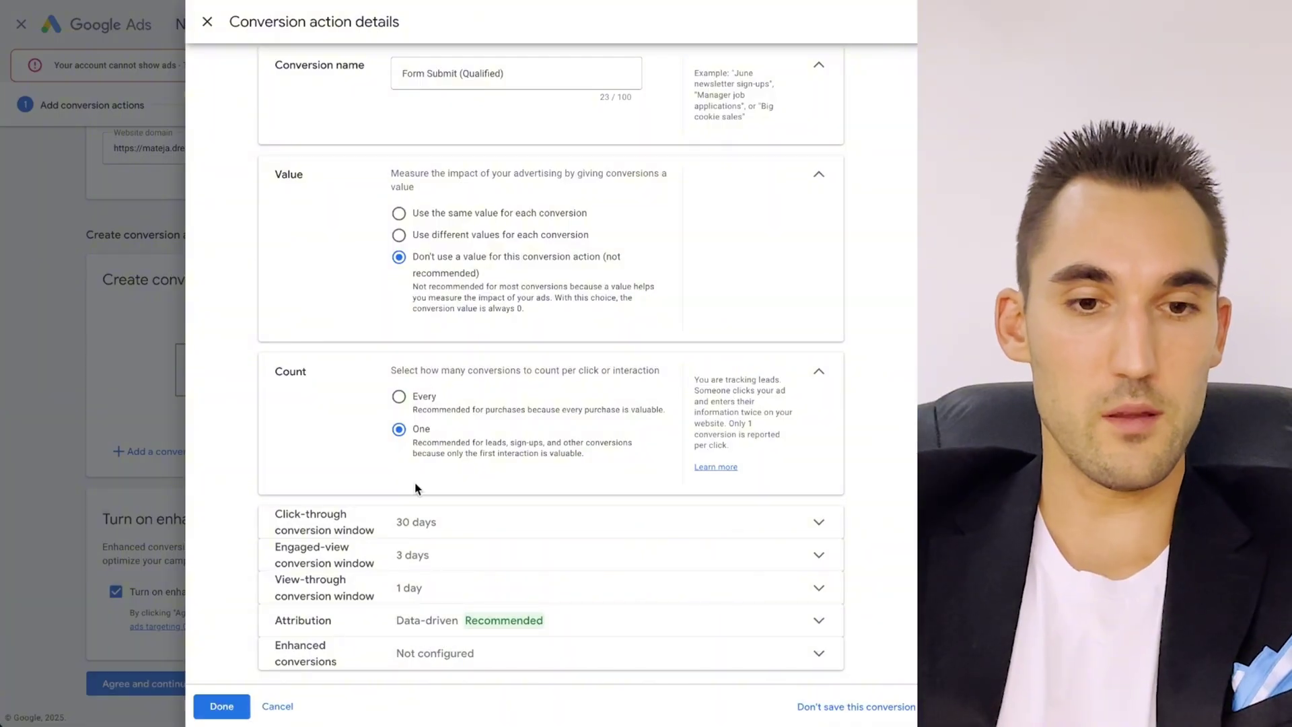
pyautogui.click(241, 707)
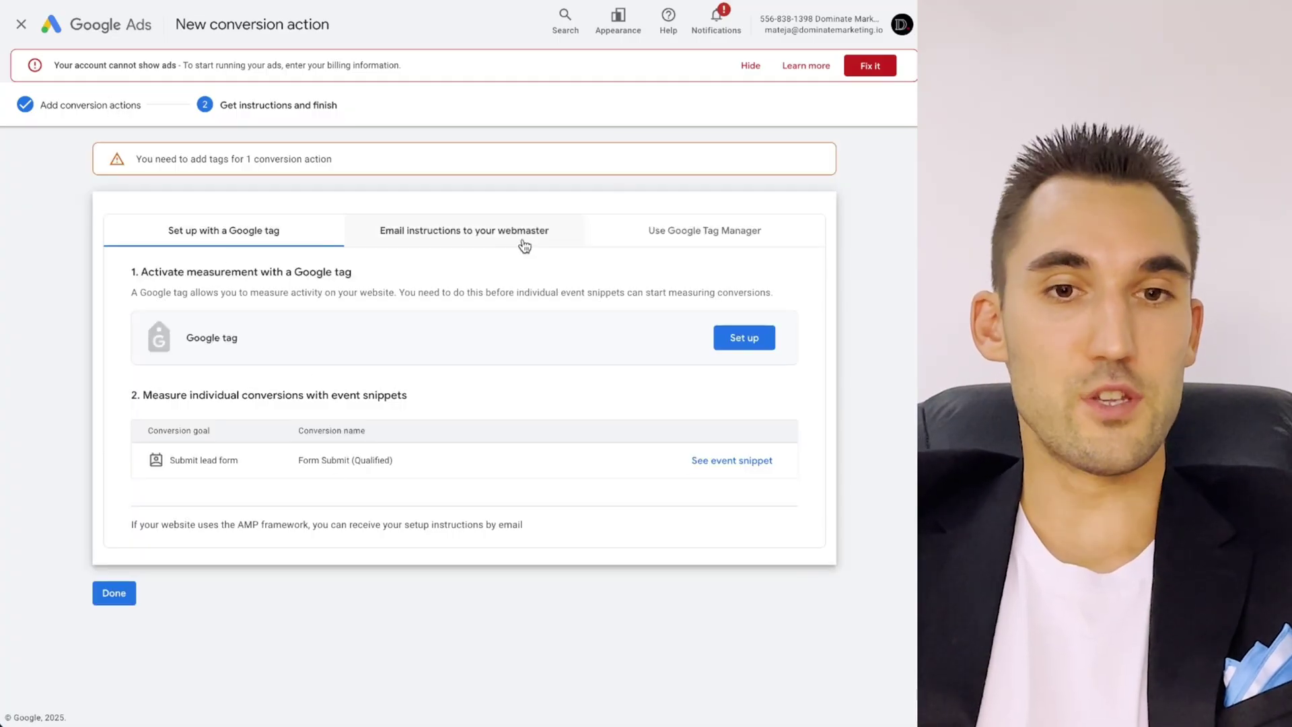
# Show the conversion's Google Tag Manager instructions and, in Tag Manager, add a Google Ads Conversion Tracking tag named "Form Submit (Unqualified)".
pyautogui.click(677, 236)
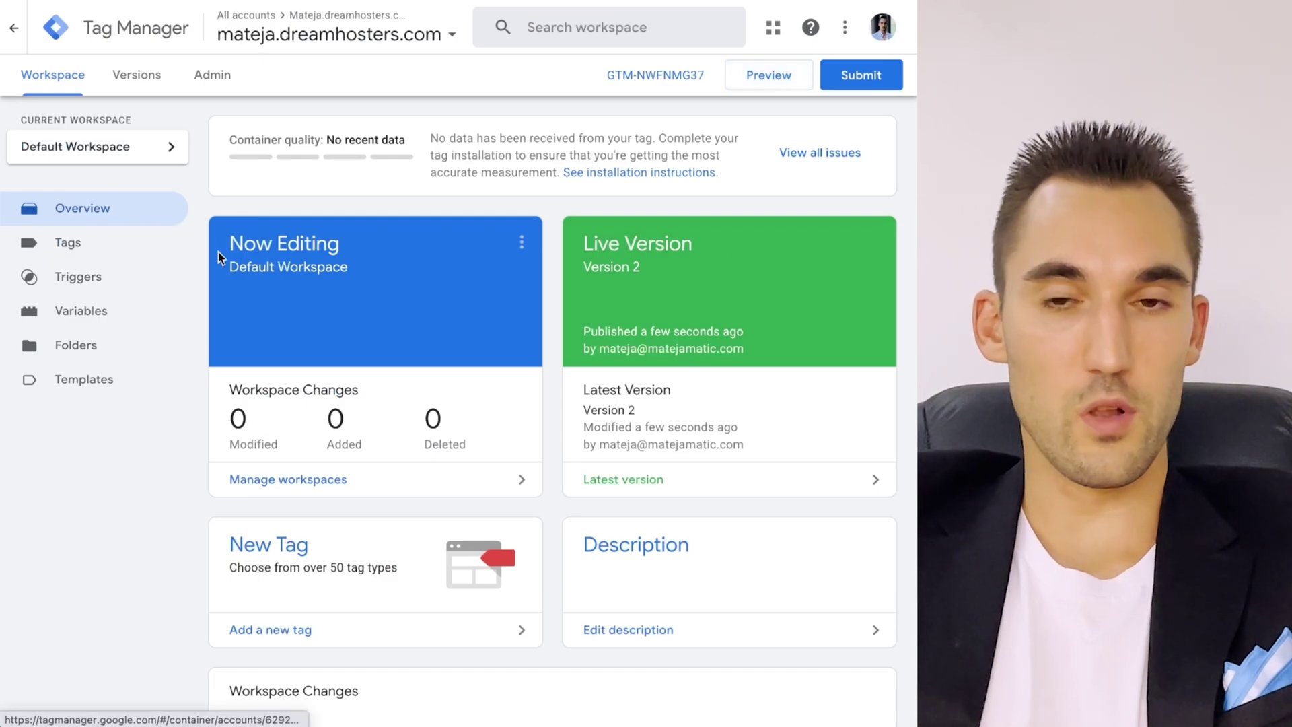
pyautogui.click(84, 248)
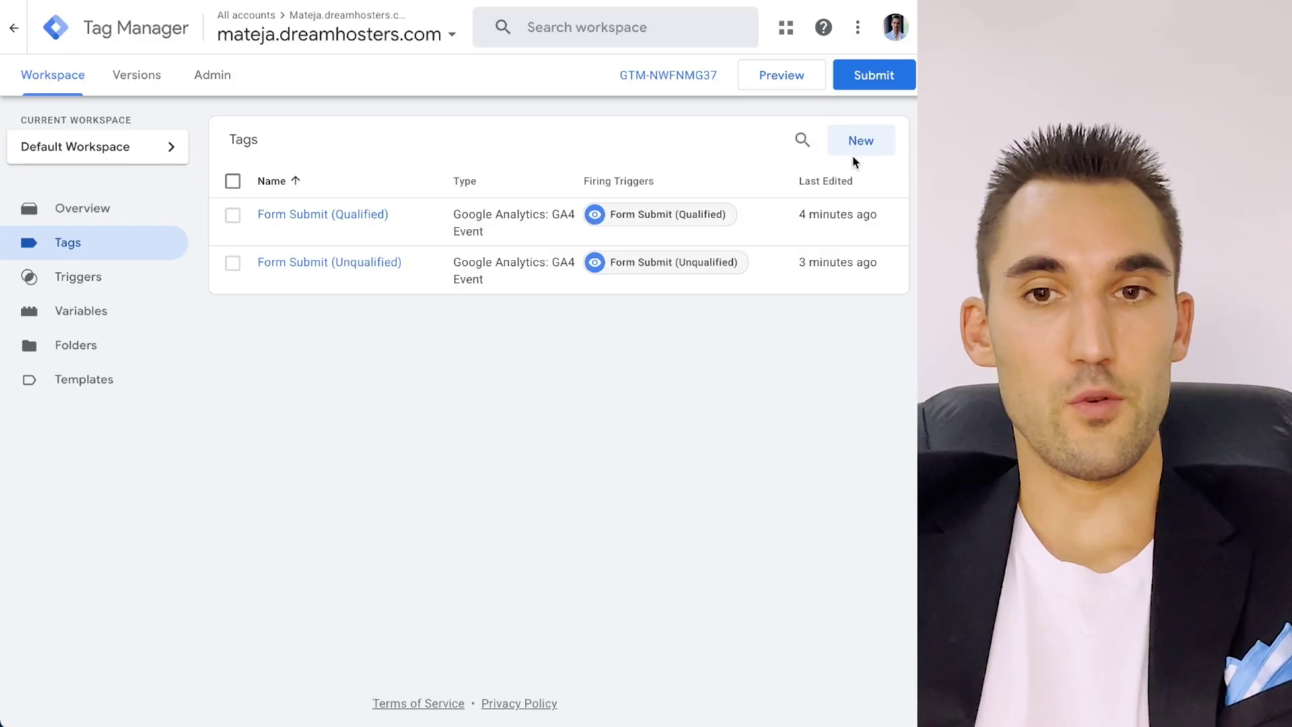
pyautogui.click(858, 142)
pyautogui.write('Form Submit (Unqualified)')
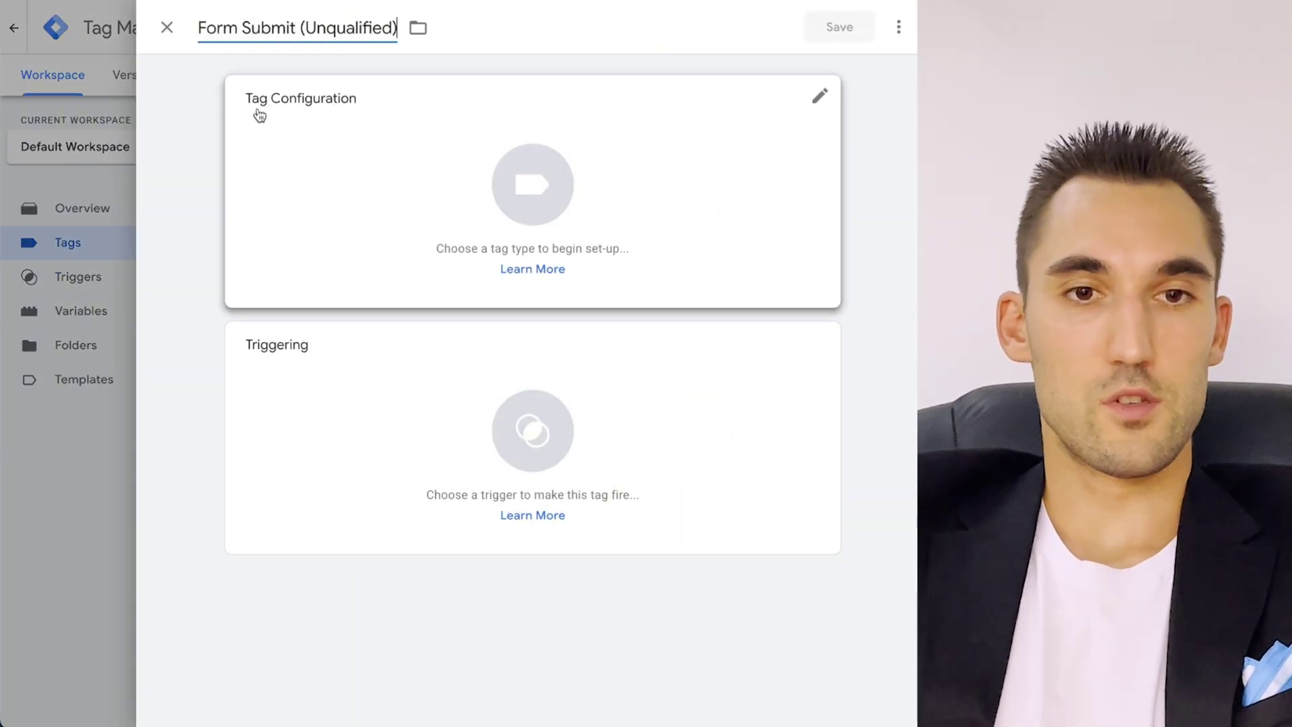
pyautogui.click(390, 144)
pyautogui.click(576, 237)
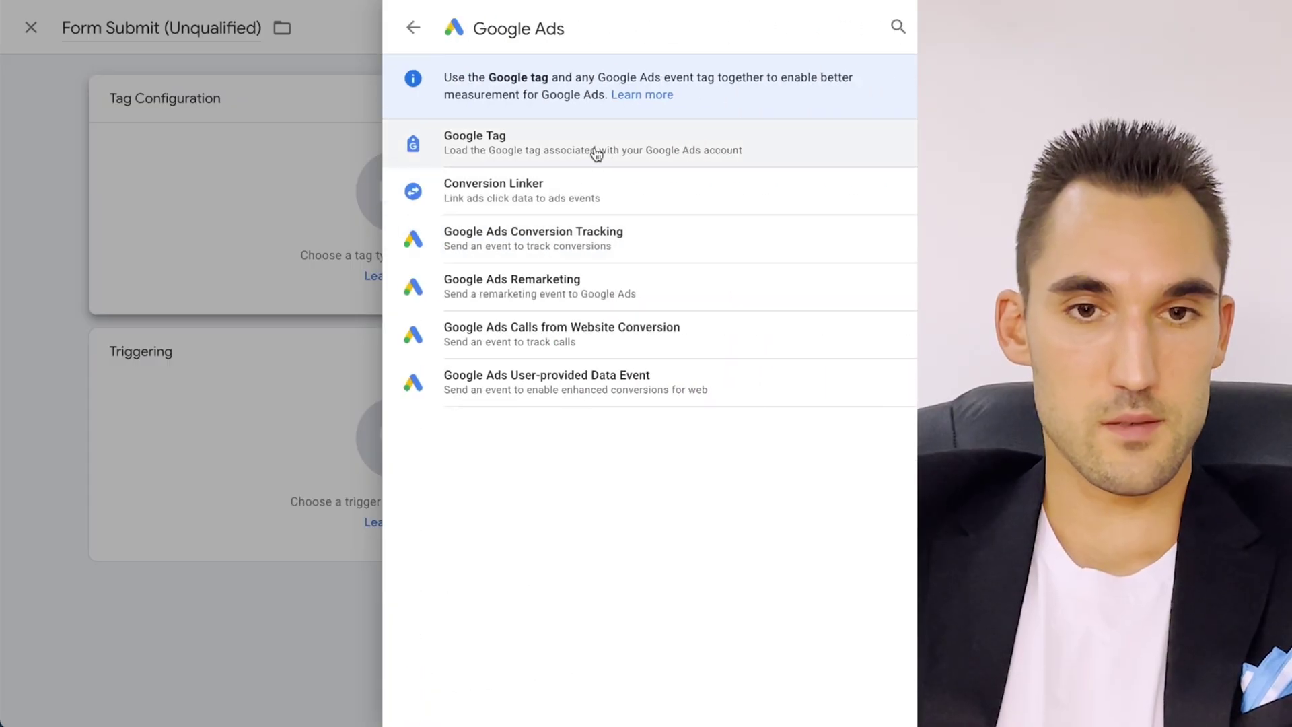
pyautogui.click(584, 250)
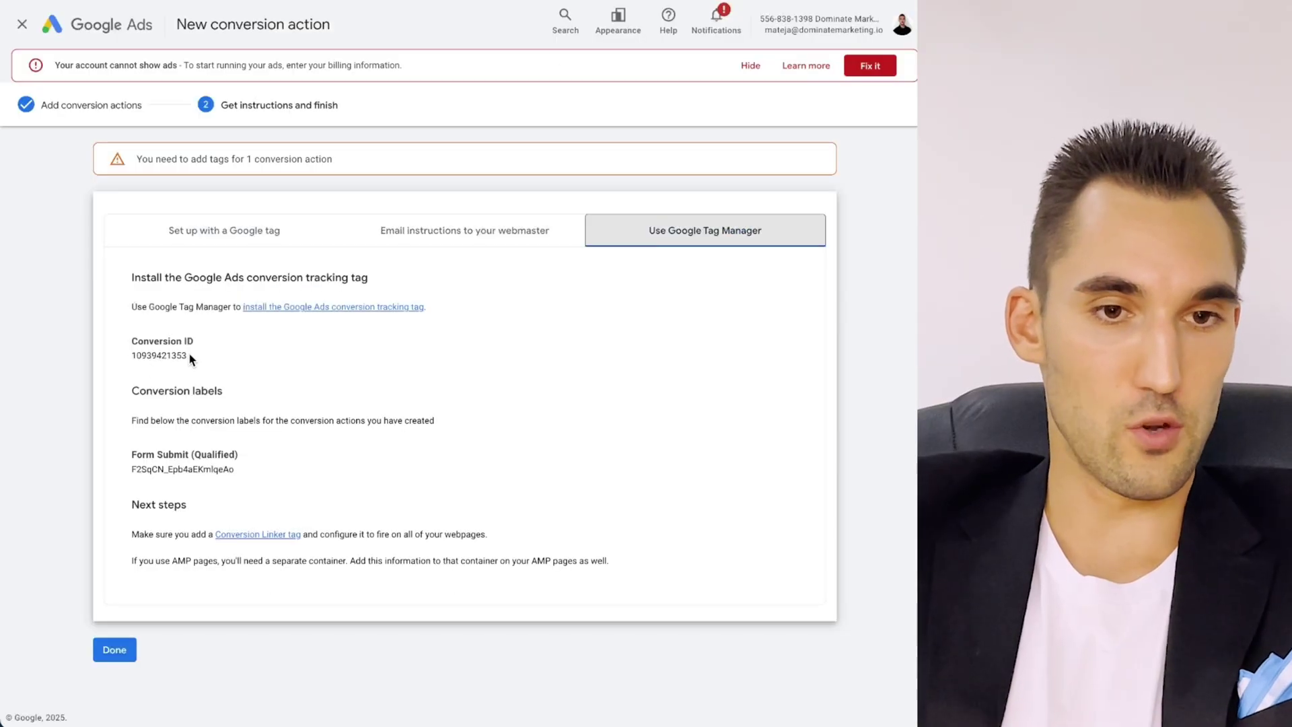
# Copy the conversion ID and the Form Submit (Qualified) conversion label from Google Ads into the new Tag Manager tag.
pyautogui.moveTo(189, 356); pyautogui.dragTo(132, 355)
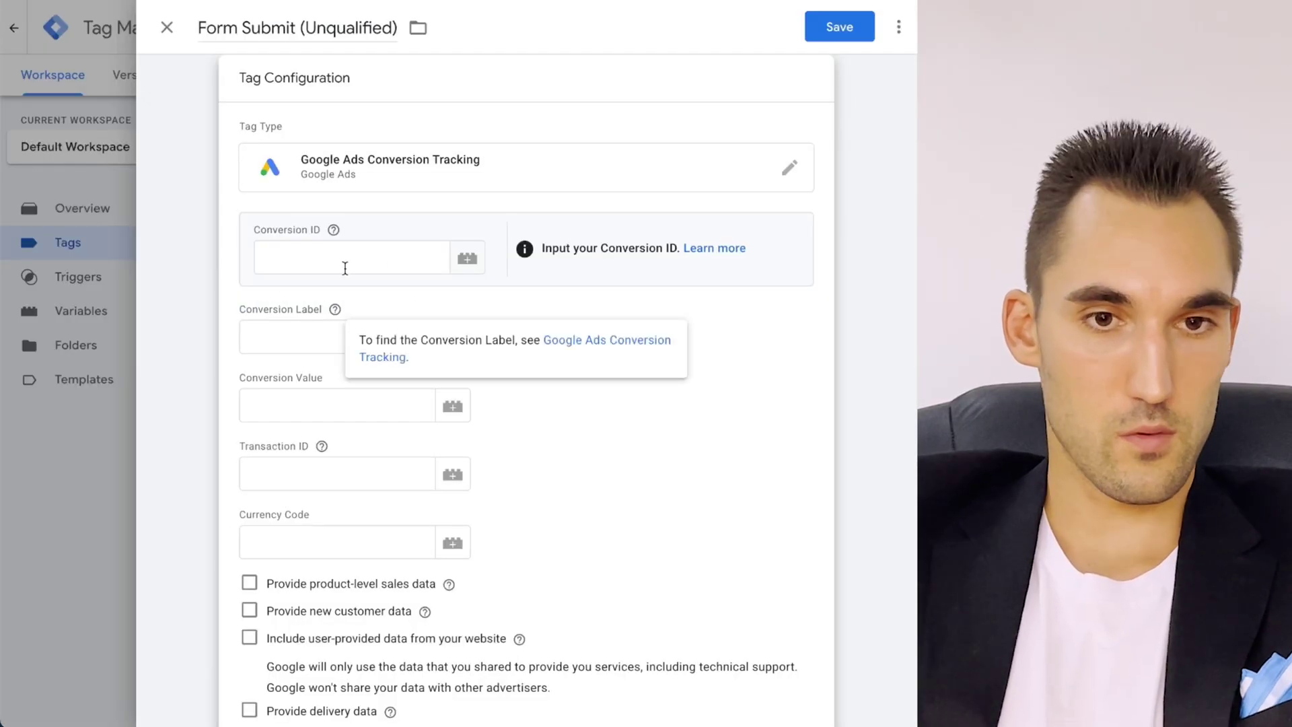
pyautogui.click(344, 262)
pyautogui.hotkey('ctrl', 'v')
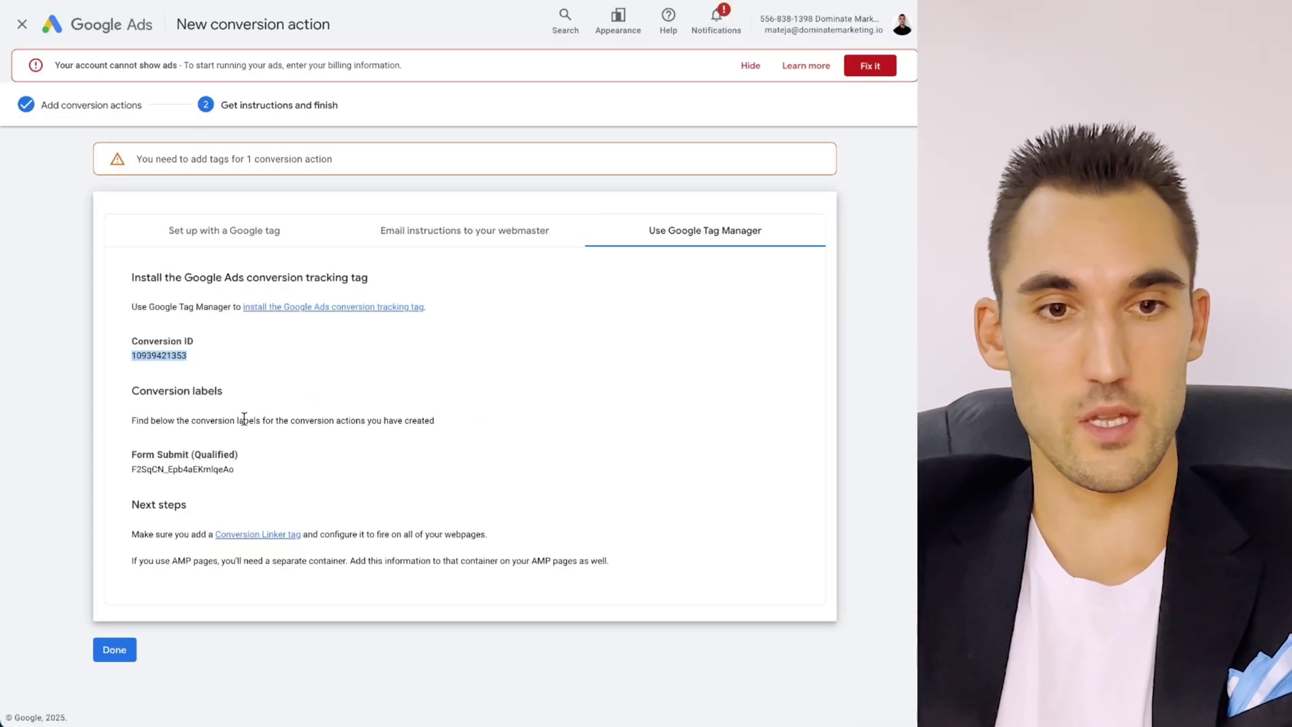
pyautogui.moveTo(234, 469); pyautogui.dragTo(133, 470)
pyautogui.hotkey('ctrl', 'c')
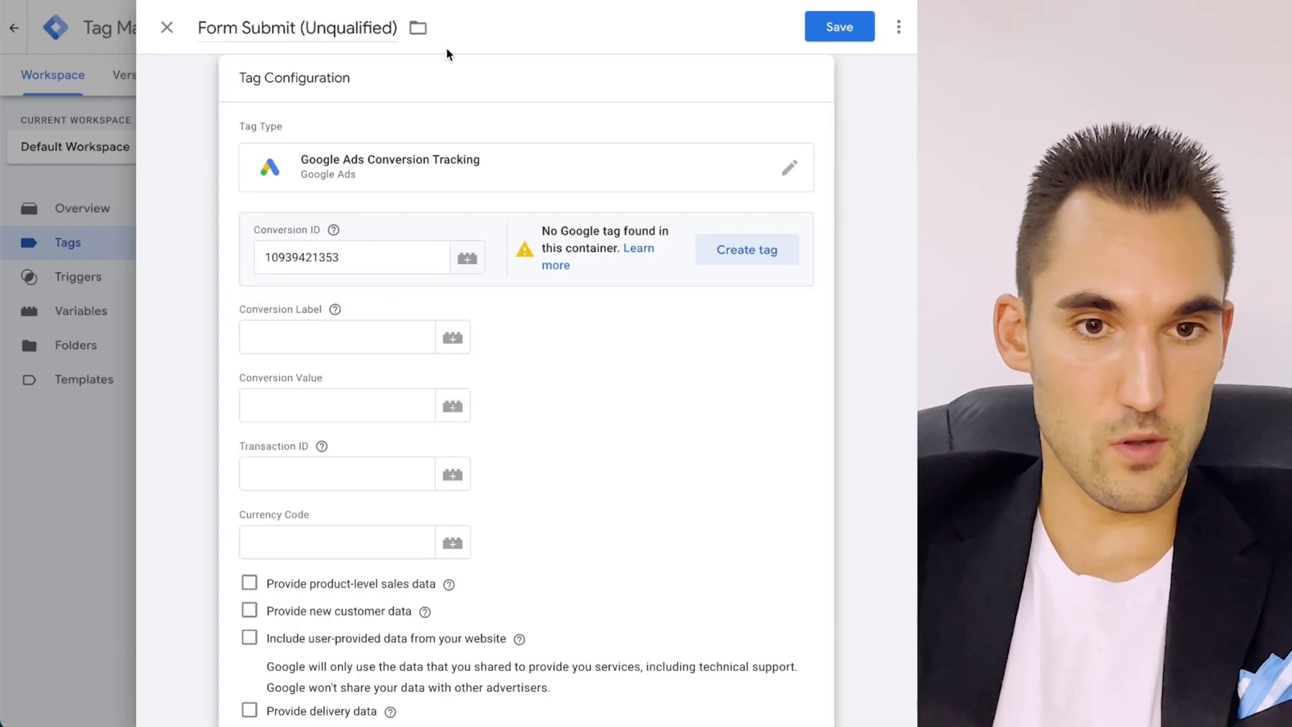
pyautogui.click(296, 341)
pyautogui.hotkey('ctrl', 'v')
pyautogui.click(476, 338)
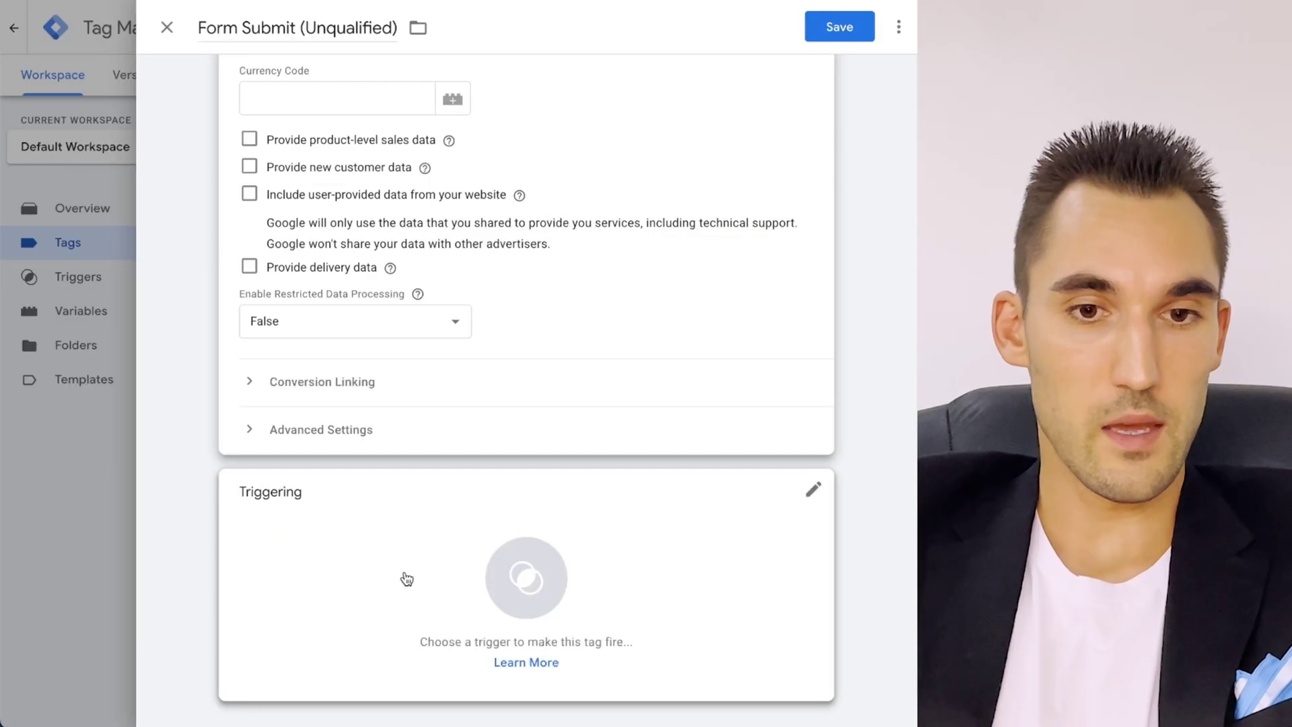
# Set the Google Ads conversion tag to fire on the Form Submit (Qualified) page view trigger.
pyautogui.click(404, 579)
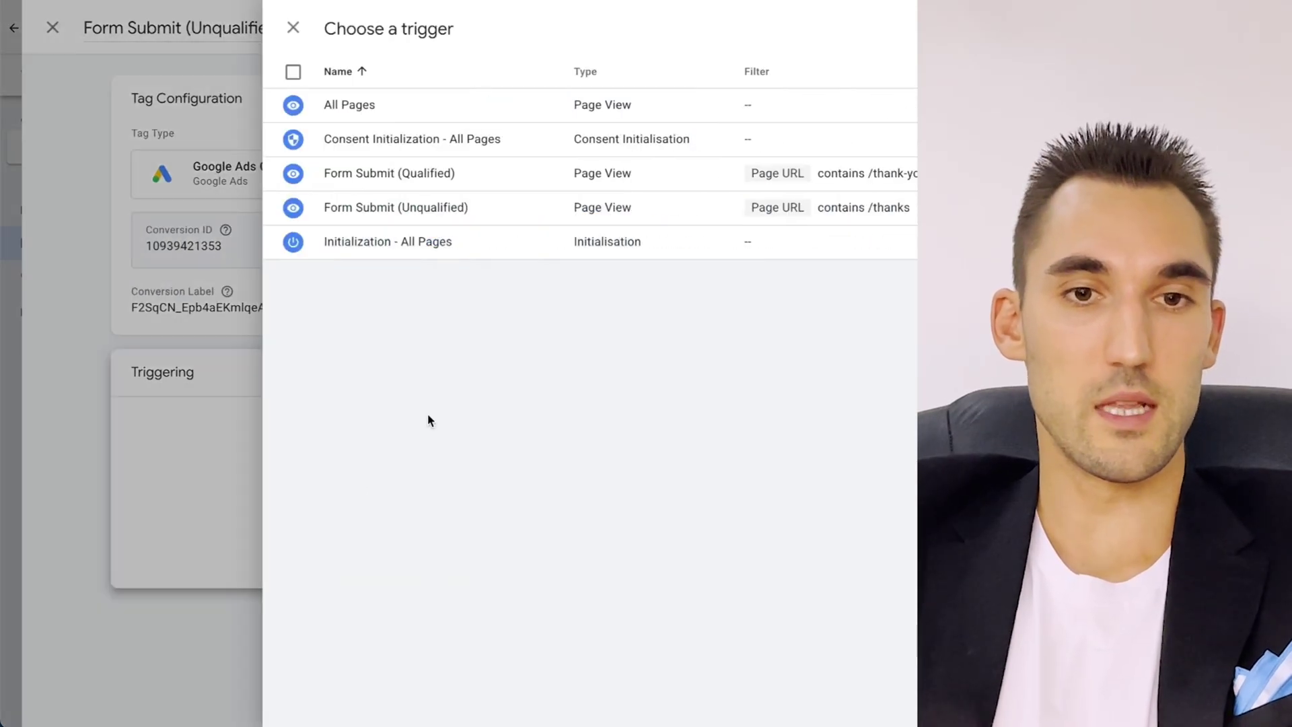
pyautogui.click(331, 177)
pyautogui.click(850, 30)
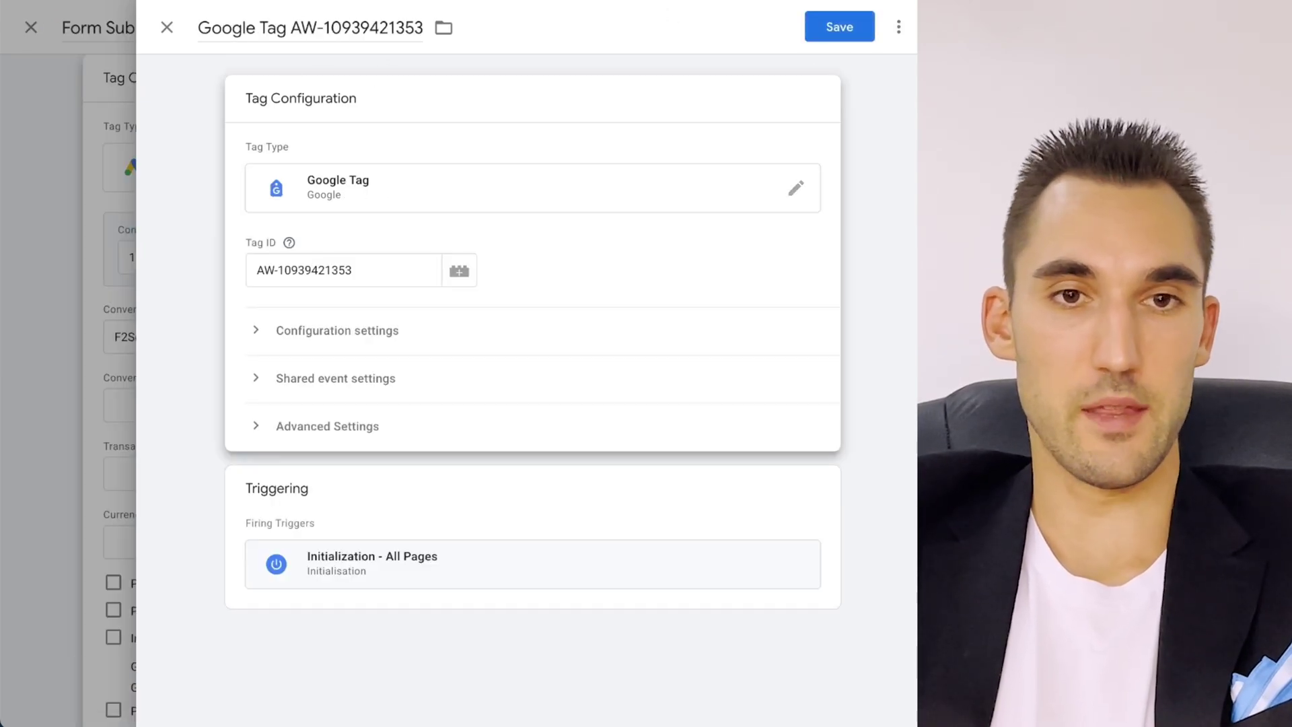
pyautogui.click(167, 27)
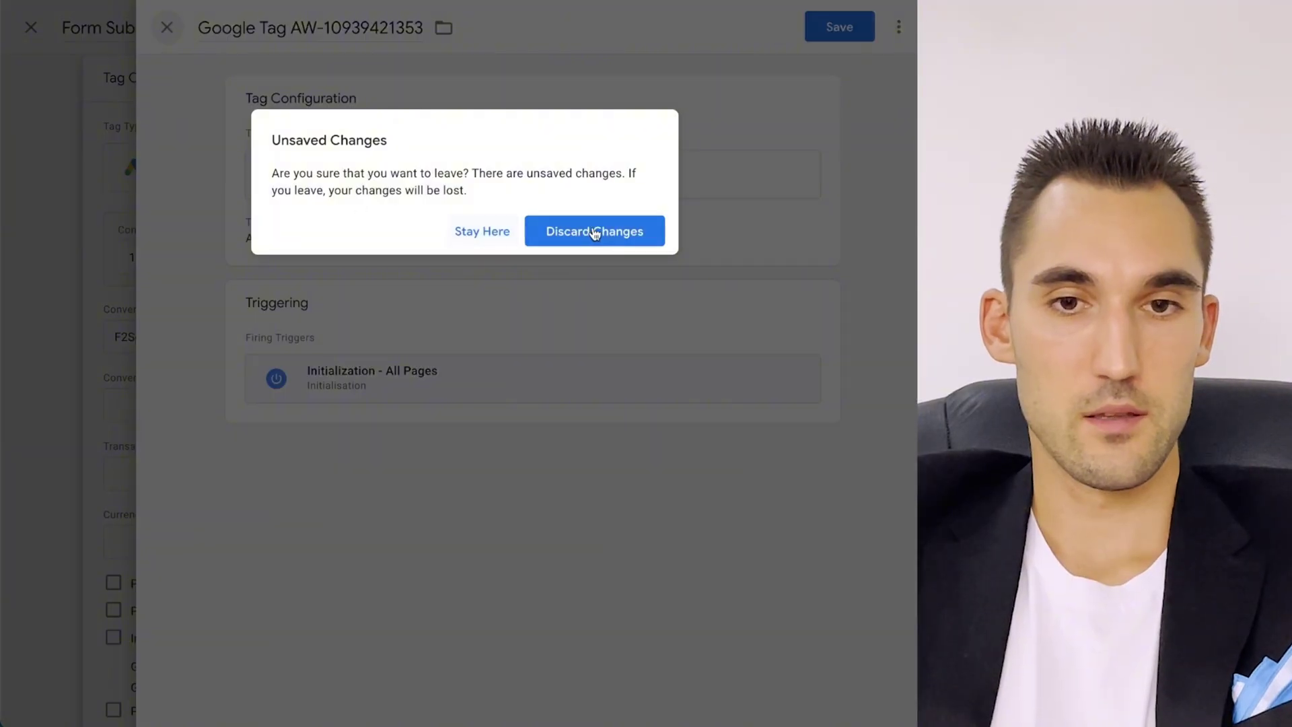
pyautogui.click(594, 233)
pyautogui.click(747, 250)
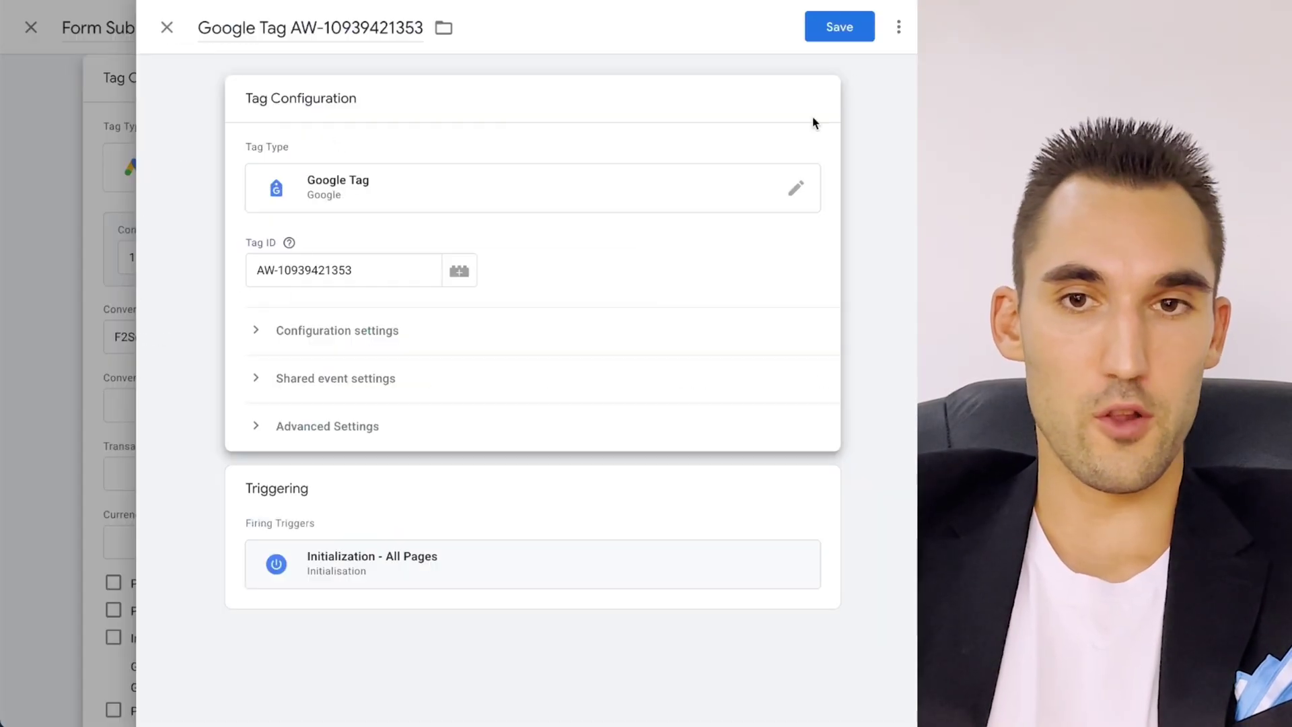
pyautogui.click(838, 33)
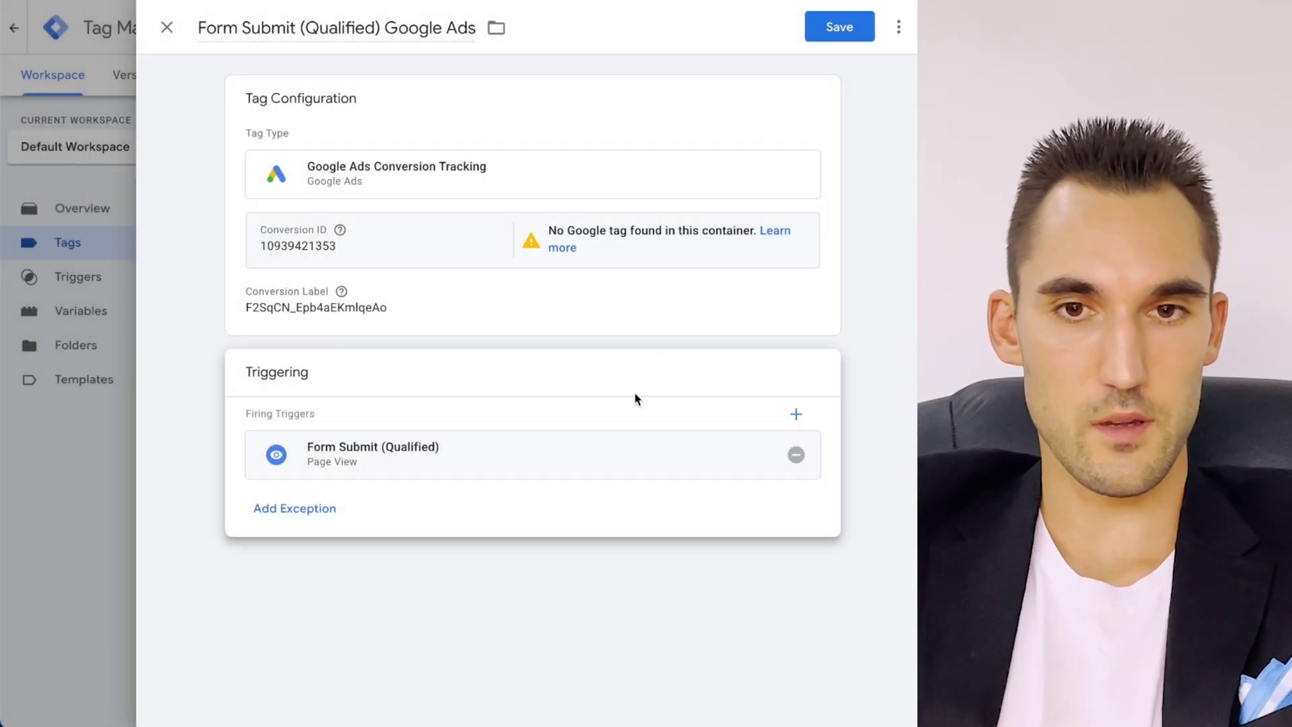
# Rename the conversion tag "Form Submit (Qualified) Google Ads" and save it.
pyautogui.hotkey('ctrl', 's')
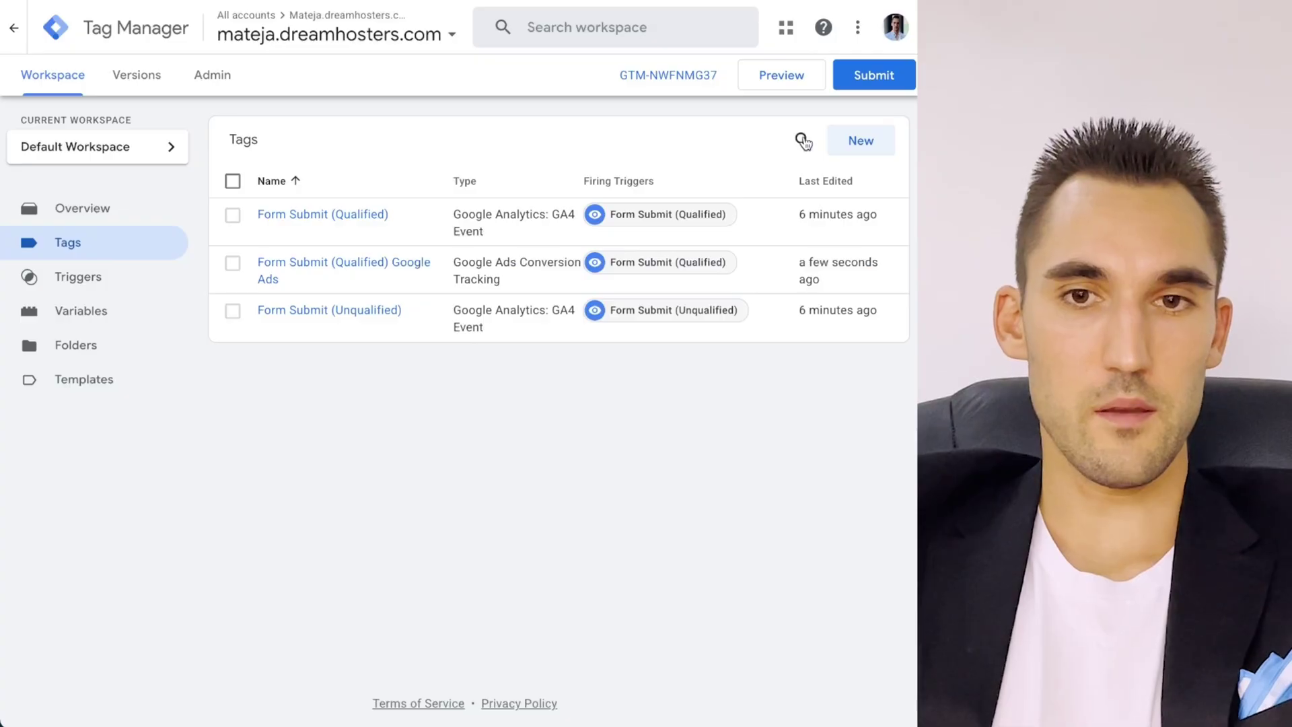
# Create a Conversion Linker tag named "Conversion Linker" that fires on All Pages, and save it.
pyautogui.click(845, 143)
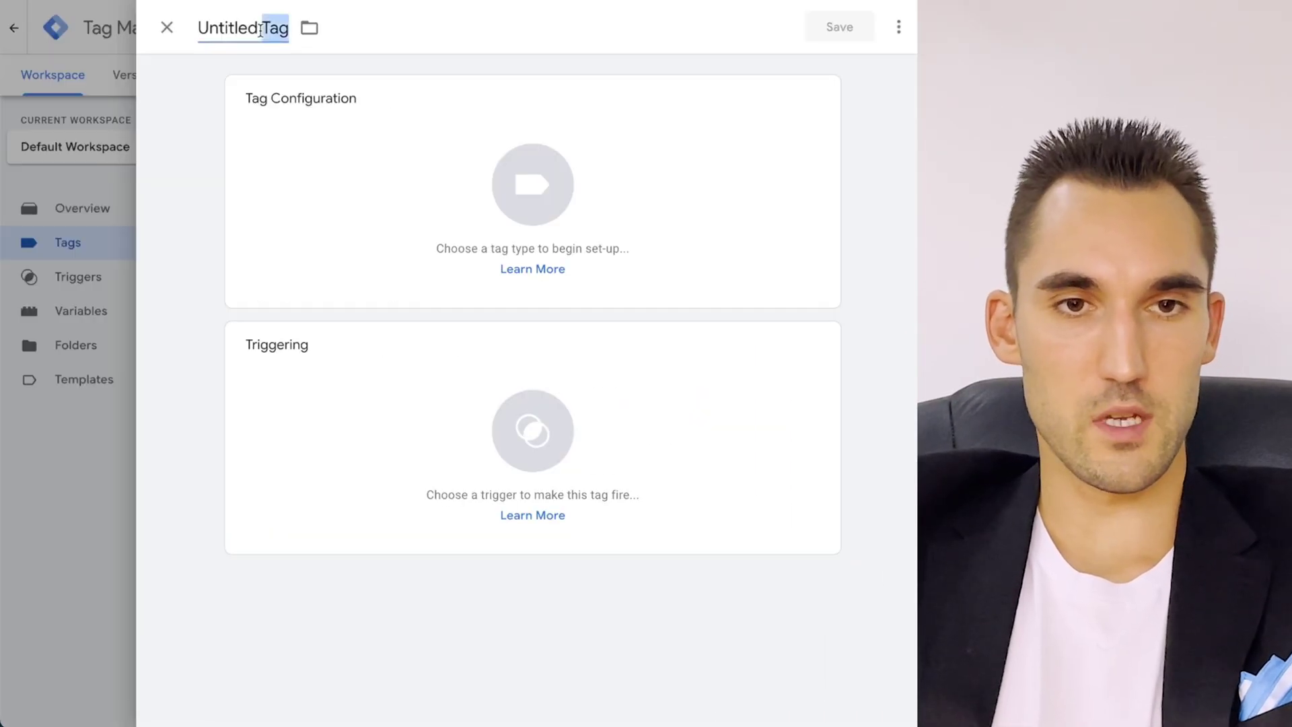
pyautogui.click(261, 30)
pyautogui.write('Ci')
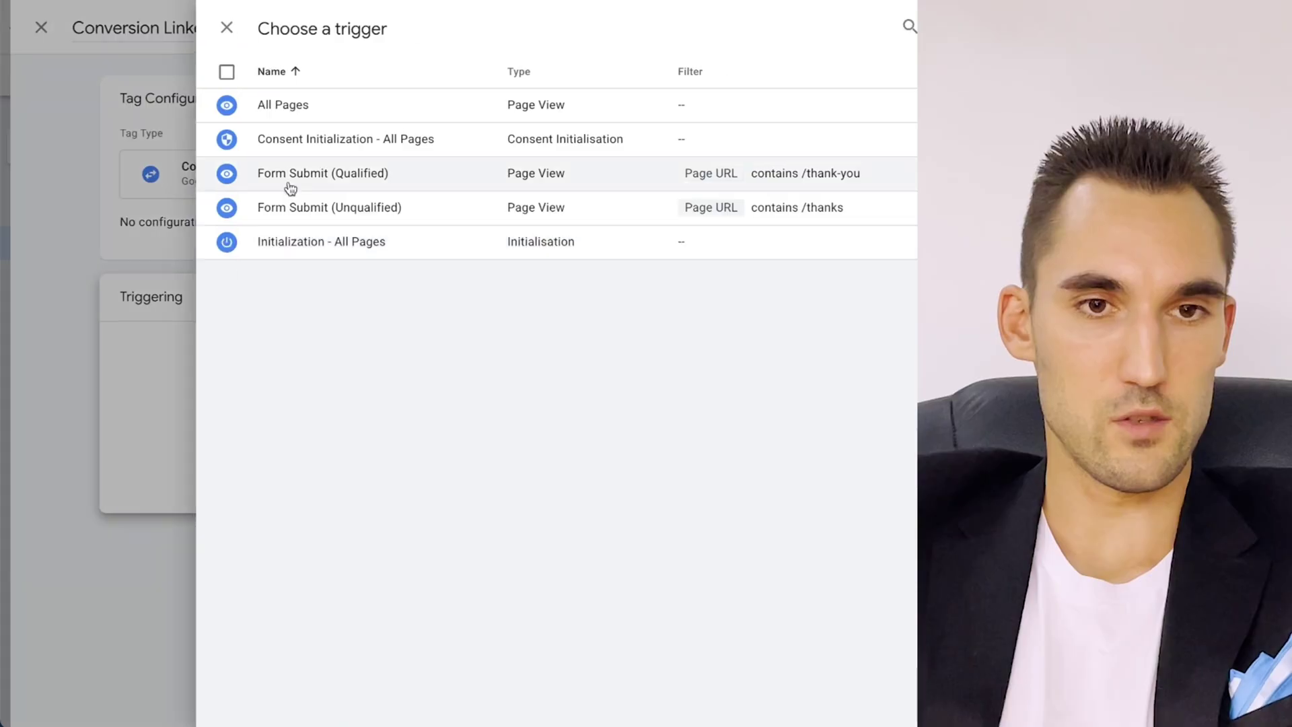
pyautogui.click(222, 104)
pyautogui.click(816, 27)
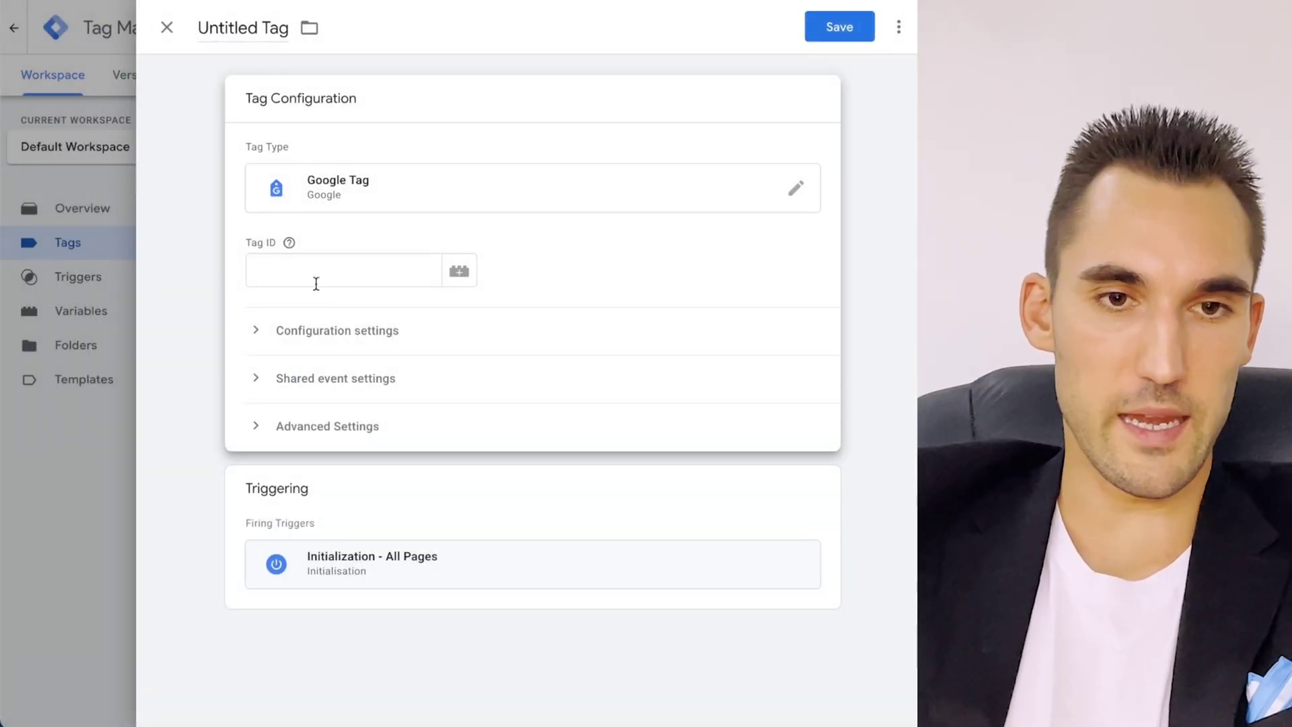
# Open the help on where to find a Google tag's ID and read how to set it up in Google Ads and Google Analytics.
pyautogui.moveTo(290, 250)
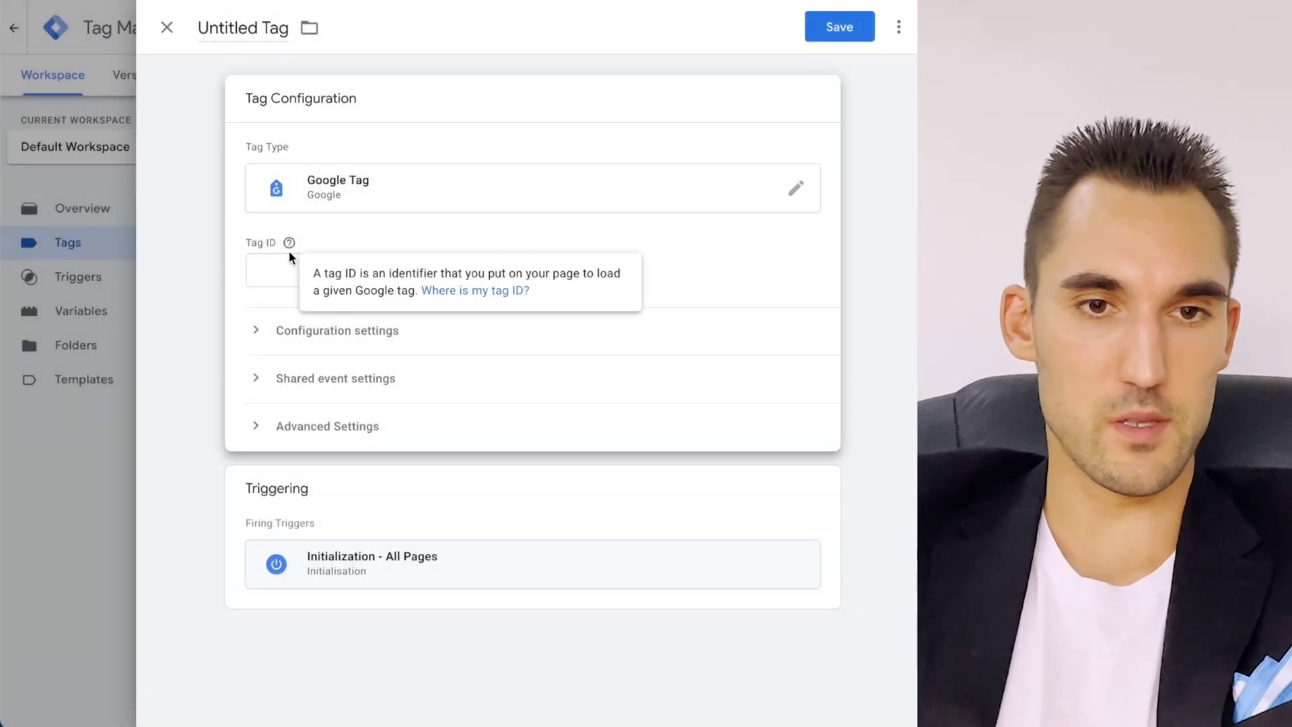
pyautogui.click(475, 291)
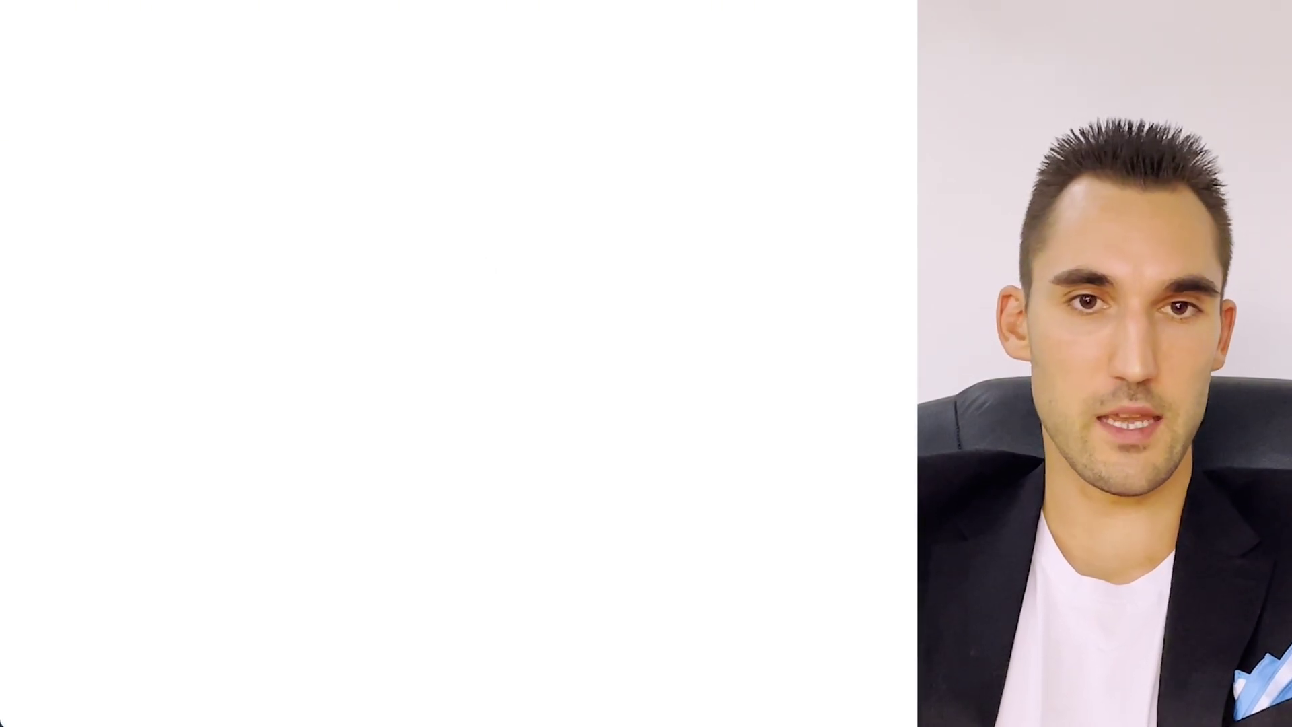
pyautogui.moveTo(376, 276); pyautogui.dragTo(282, 272)
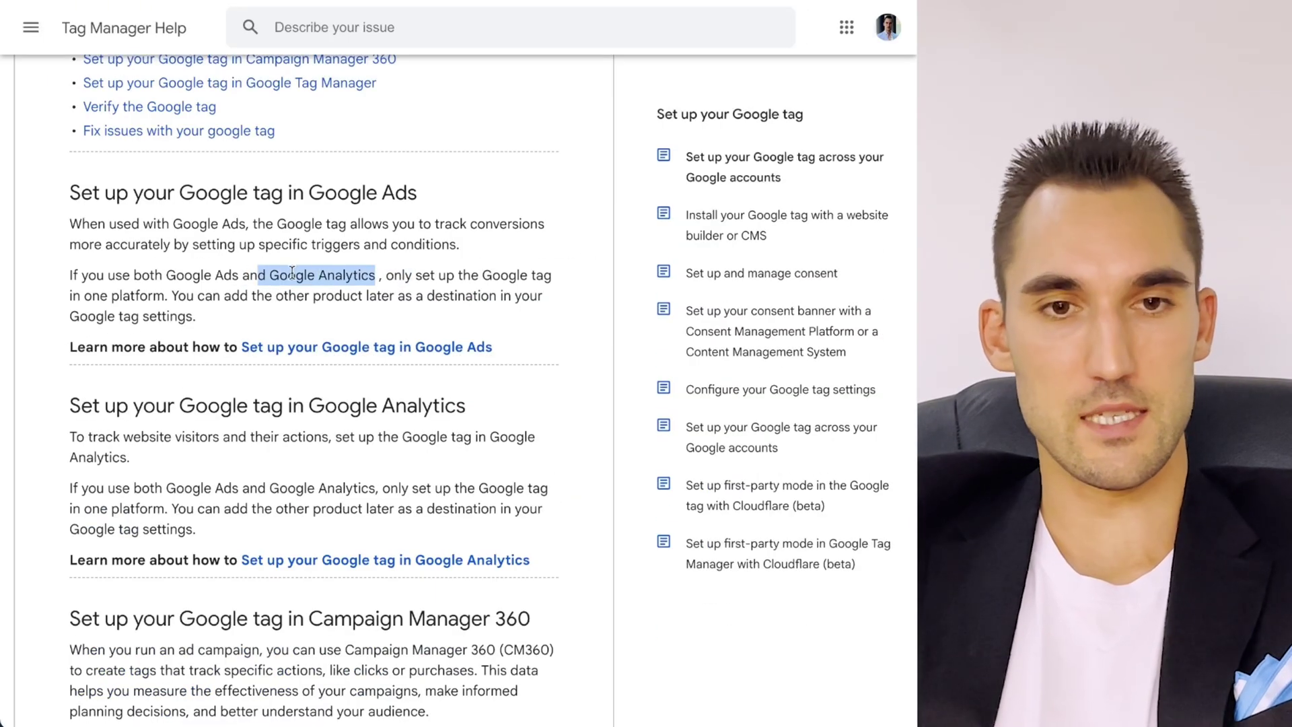
pyautogui.scroll(-1, 425, 288)
pyautogui.moveTo(212, 219); pyautogui.dragTo(363, 216)
pyautogui.click(404, 230)
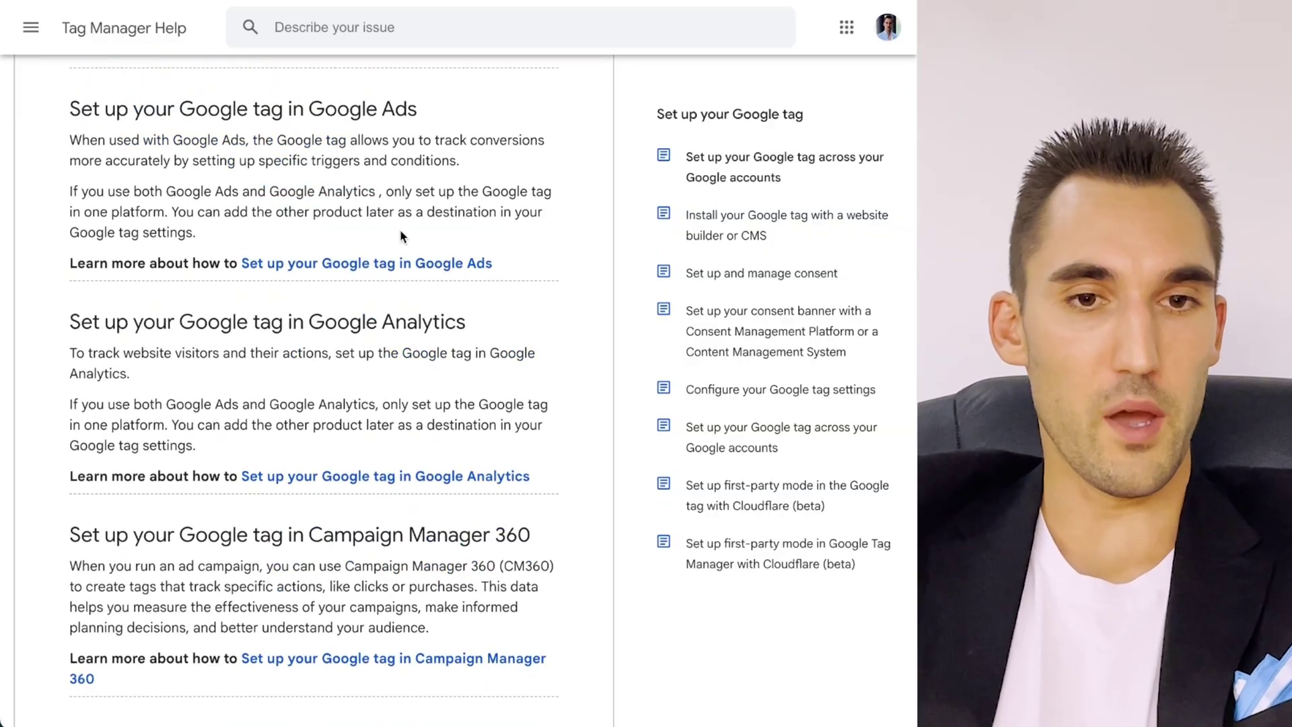
pyautogui.scroll(-3, 397, 242)
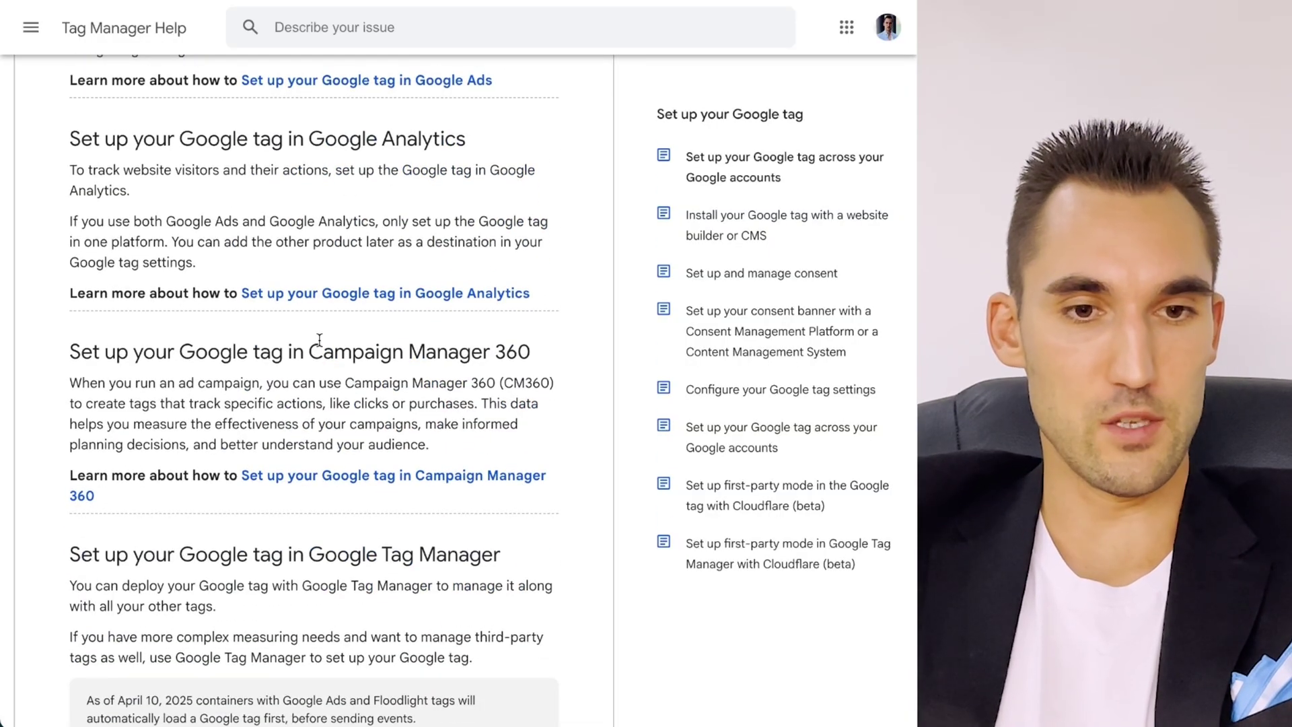
pyautogui.scroll(10, 366, 288)
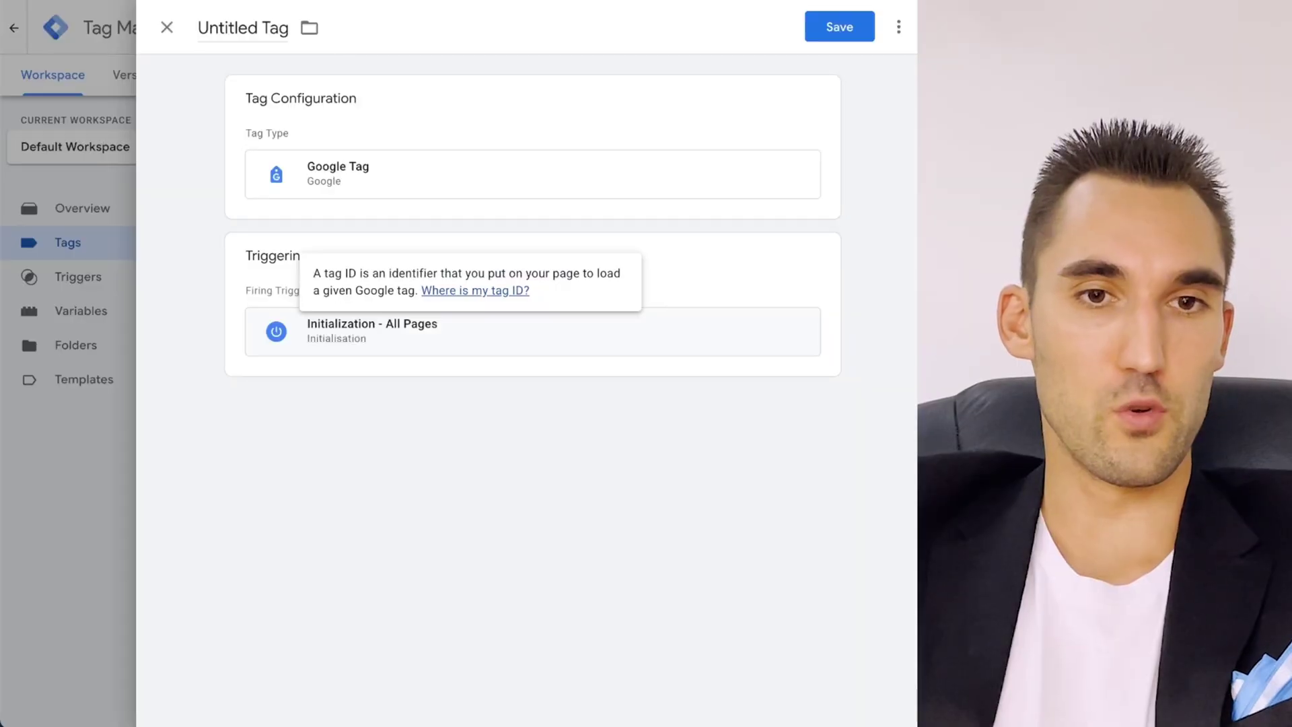
# Discard the untitled Google Tag draft.
pyautogui.click(168, 27)
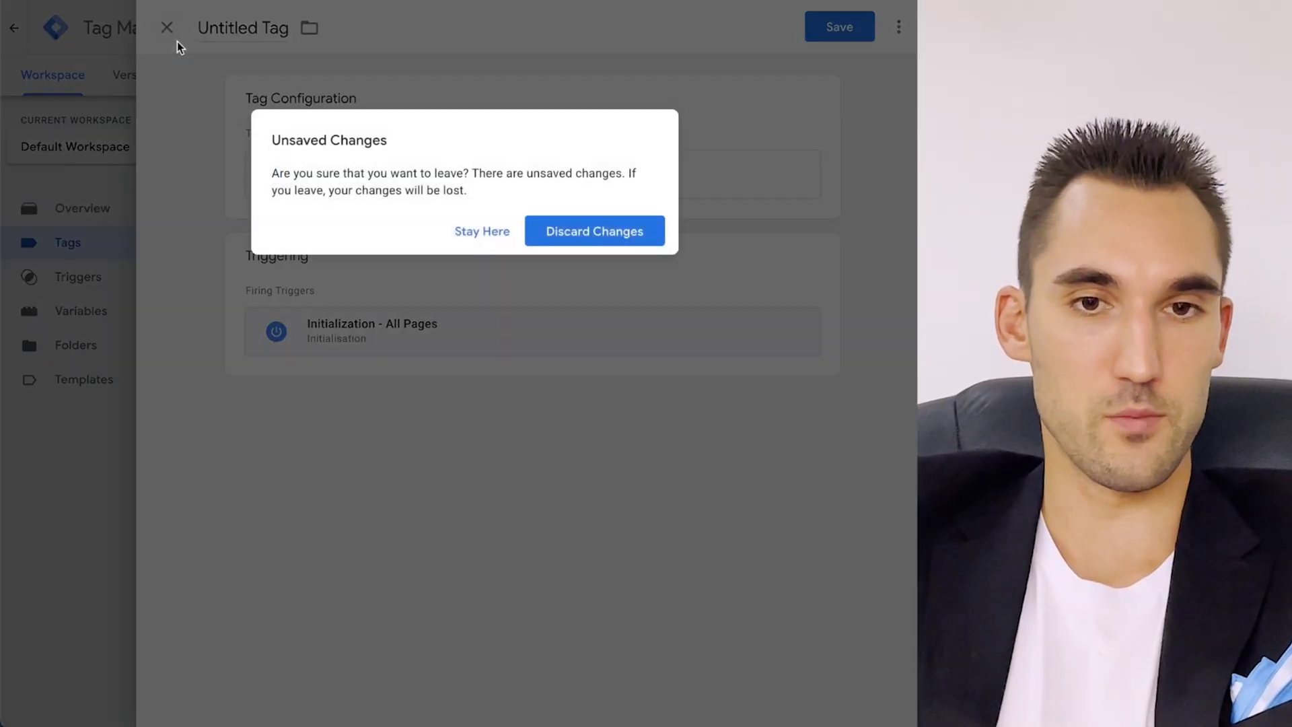
pyautogui.click(485, 245)
pyautogui.click(168, 27)
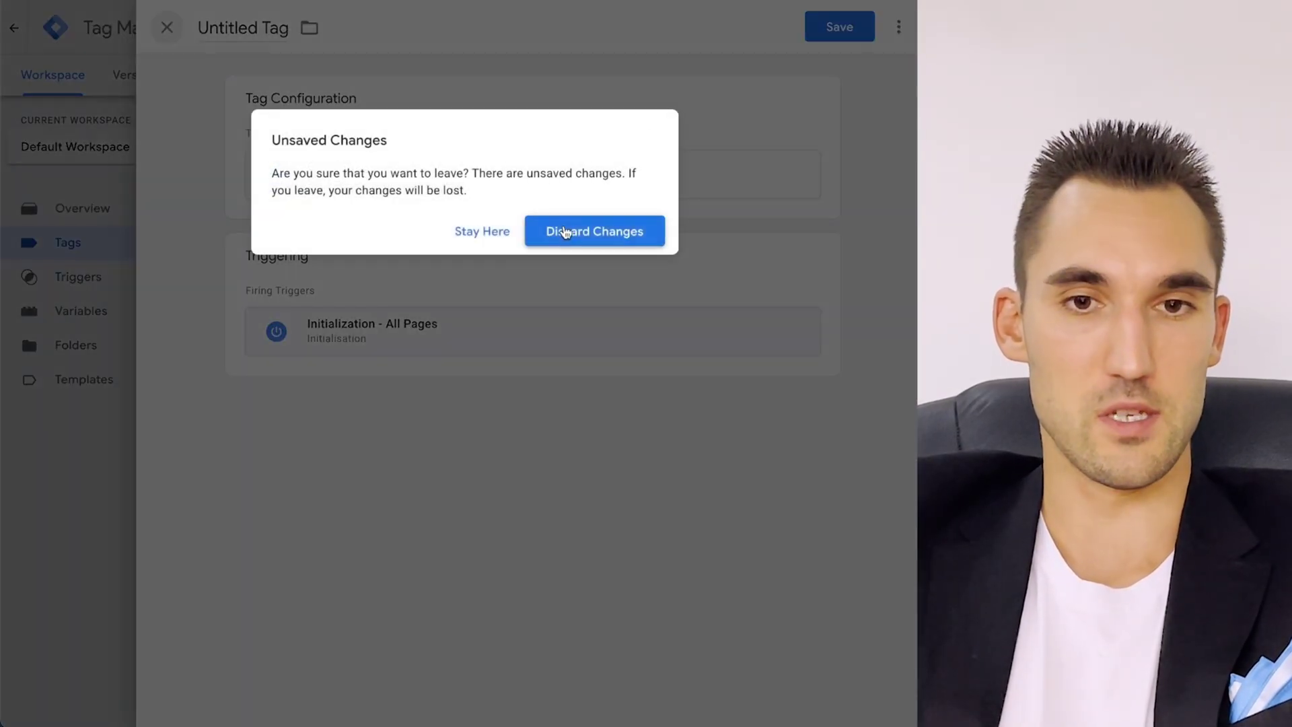
pyautogui.click(532, 232)
# Submit and publish the workspace changes to the Live environment without a version name or description.
pyautogui.click(852, 80)
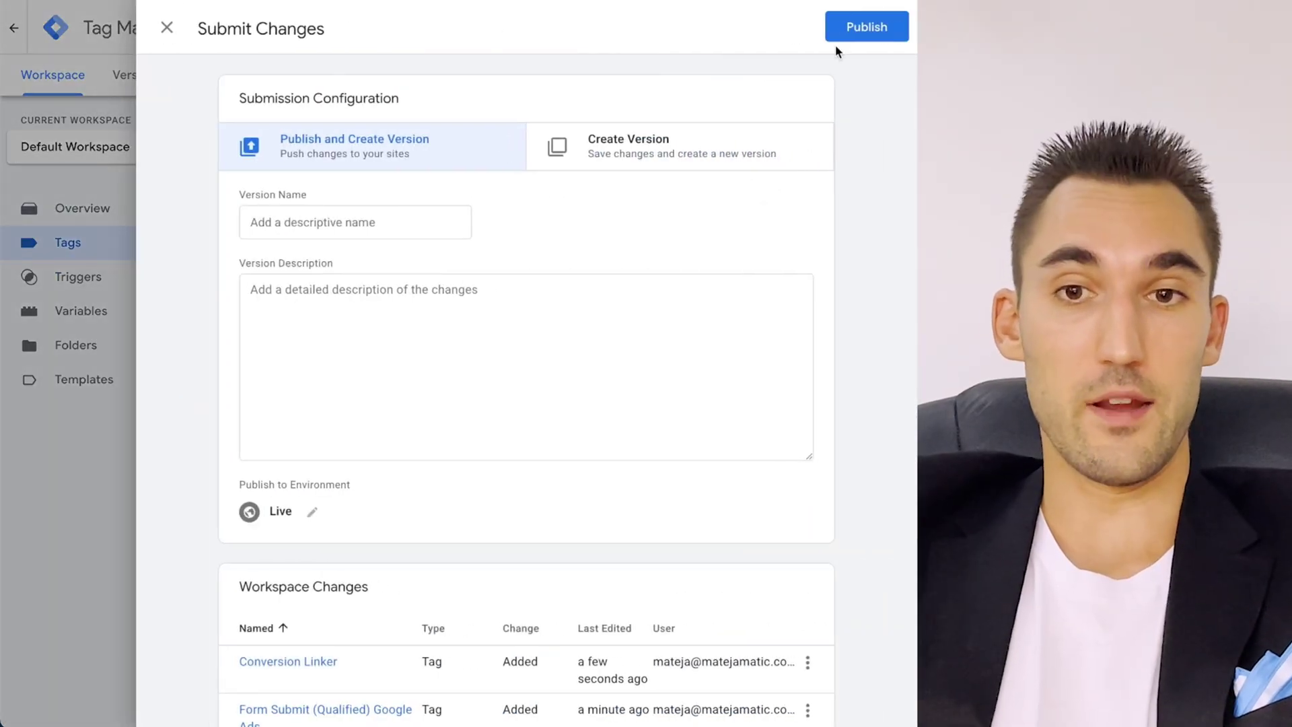
pyautogui.click(870, 24)
pyautogui.click(676, 525)
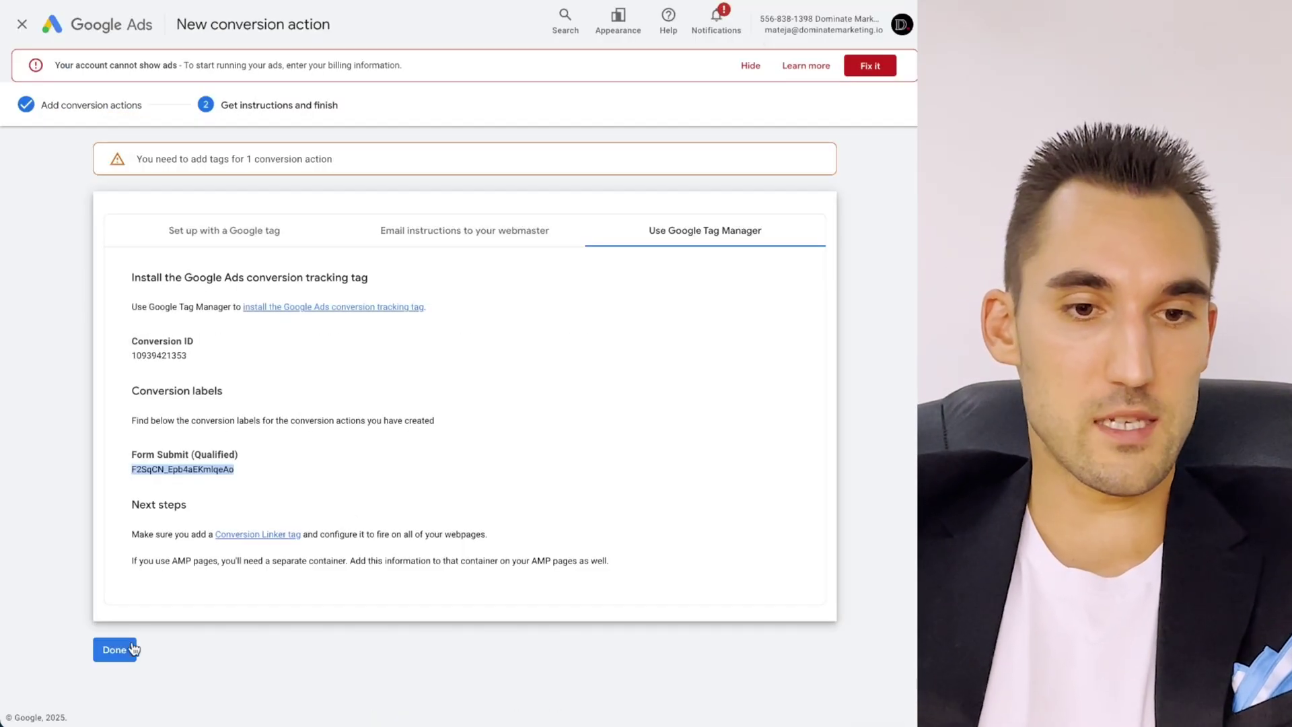
# Switch to Google Ads, finish the conversion action setup and check the status of Form Submit (Qualified) in the goals summary.
pyautogui.click(114, 649)
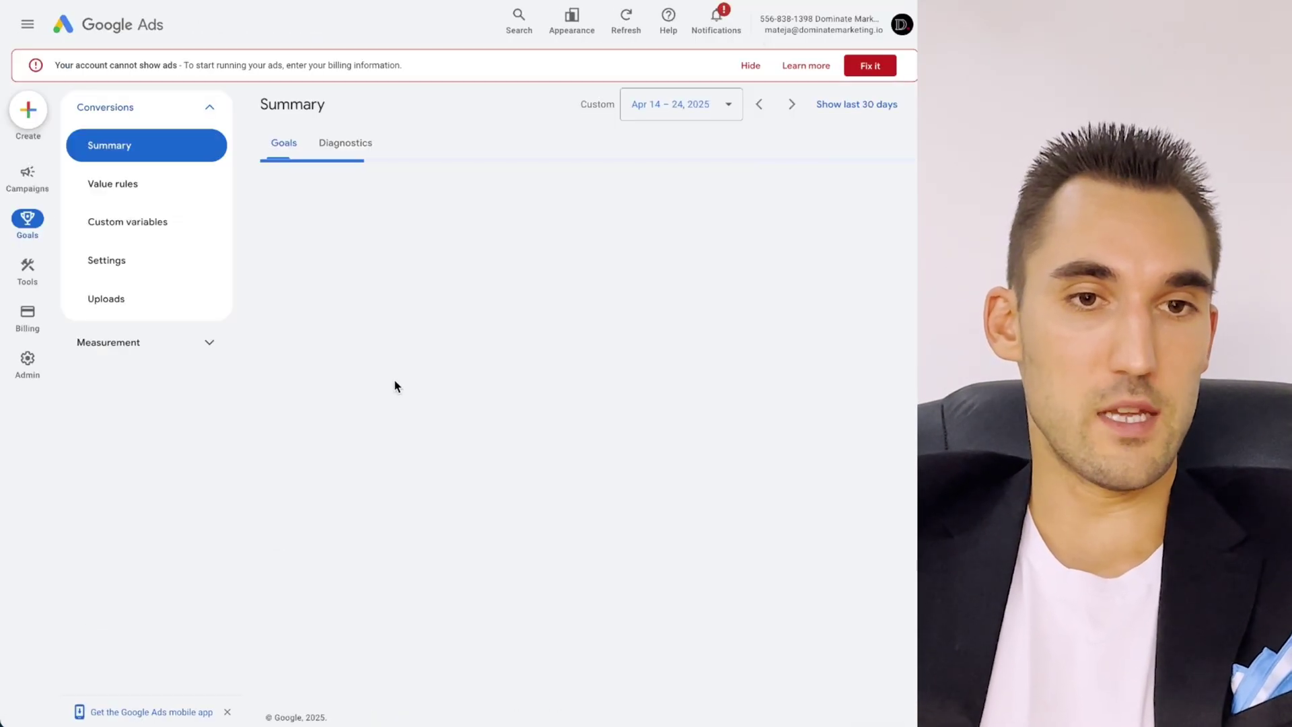
pyautogui.moveTo(336, 286); pyautogui.dragTo(791, 296)
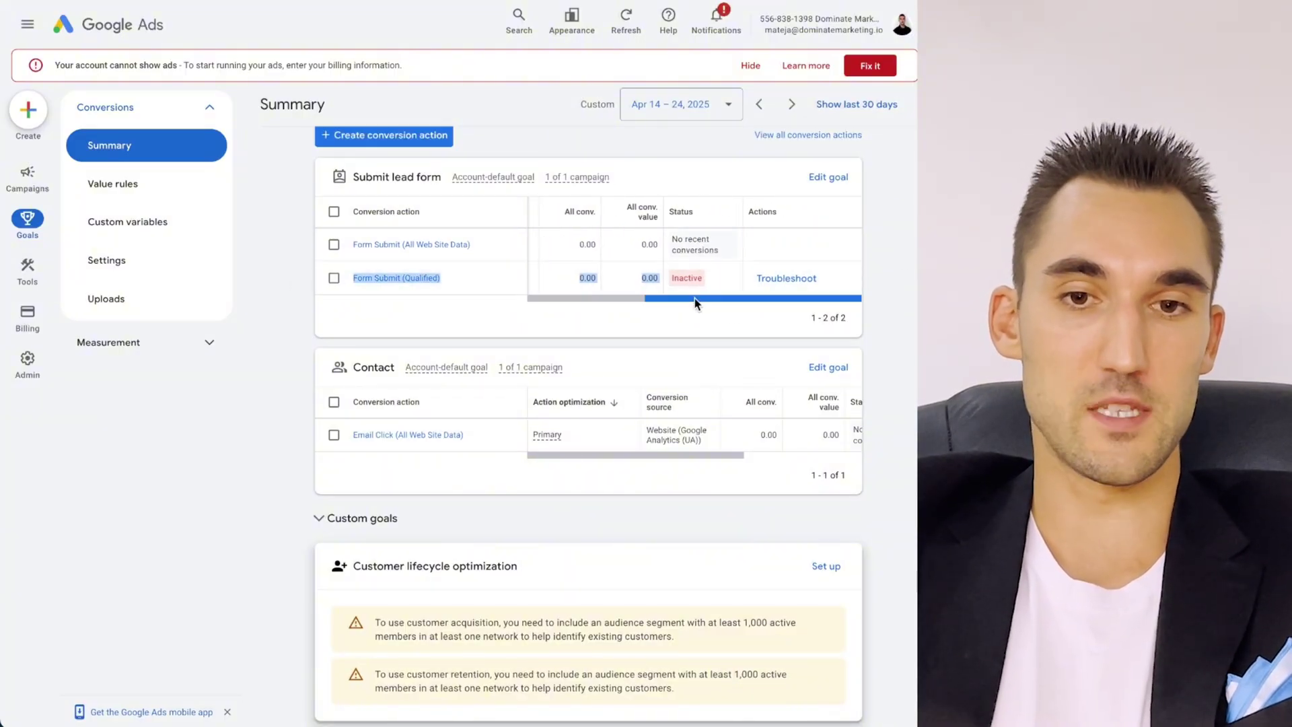
pyautogui.click(599, 281)
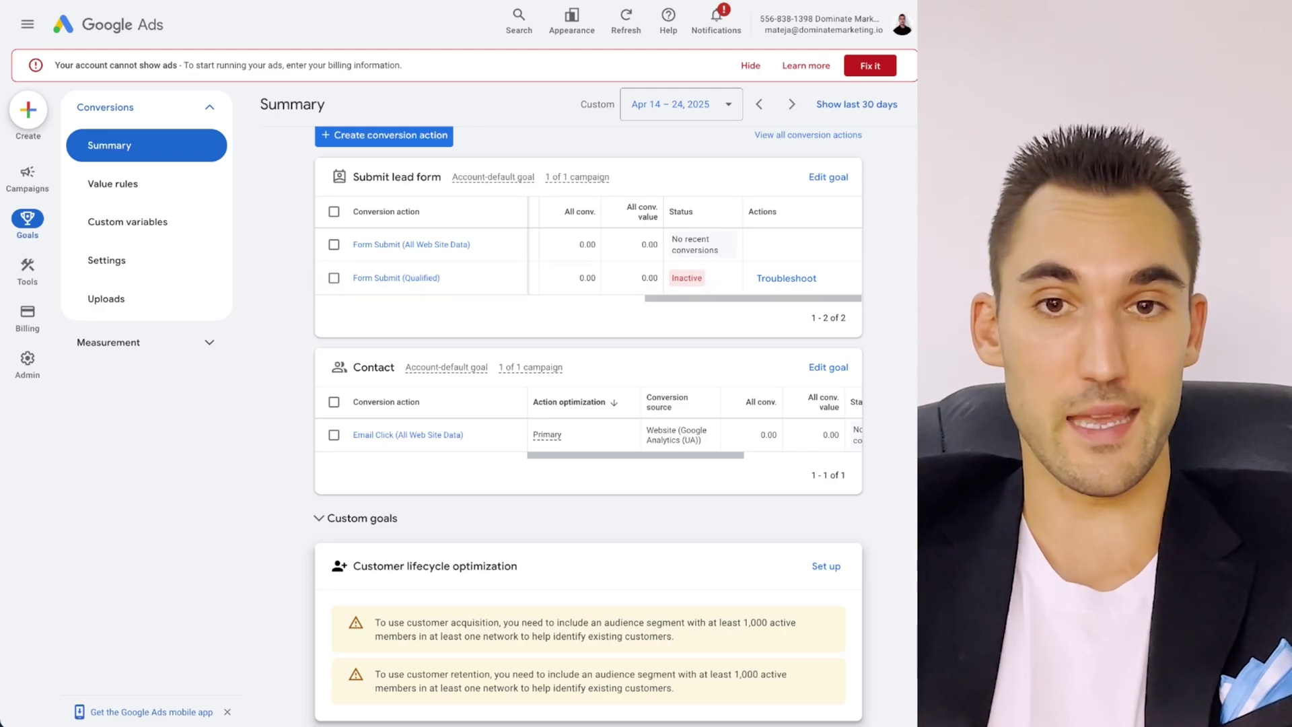
# Review the workspace's tags in Tag Manager and check the action optimization of Form Submit (Qualified) in Google Ads.
pyautogui.click(606, 1)
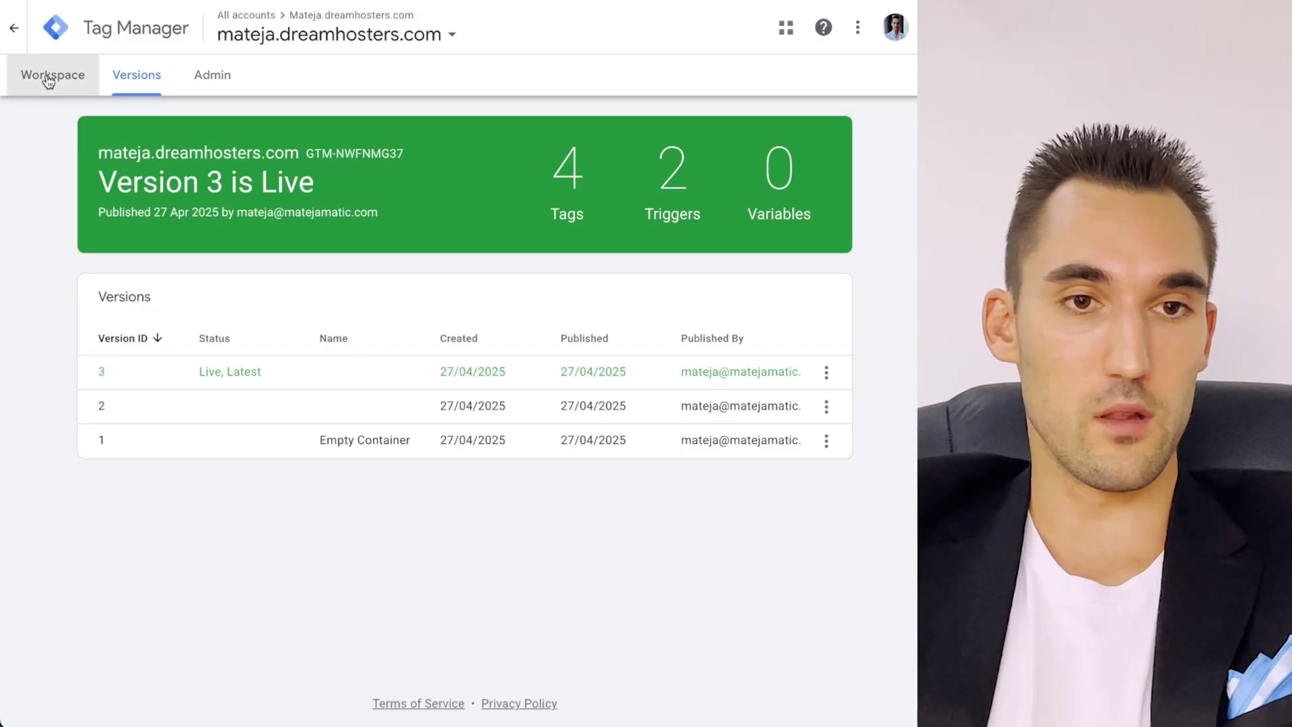
pyautogui.click(48, 78)
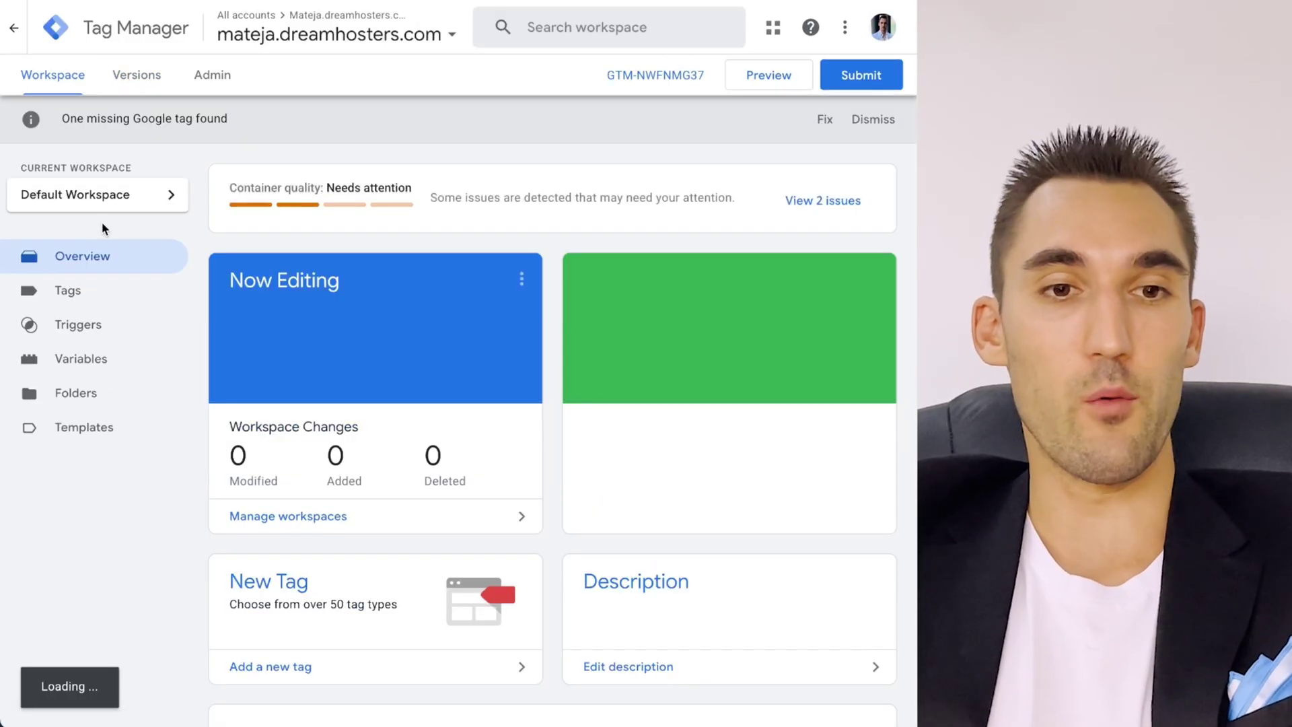
pyautogui.click(86, 296)
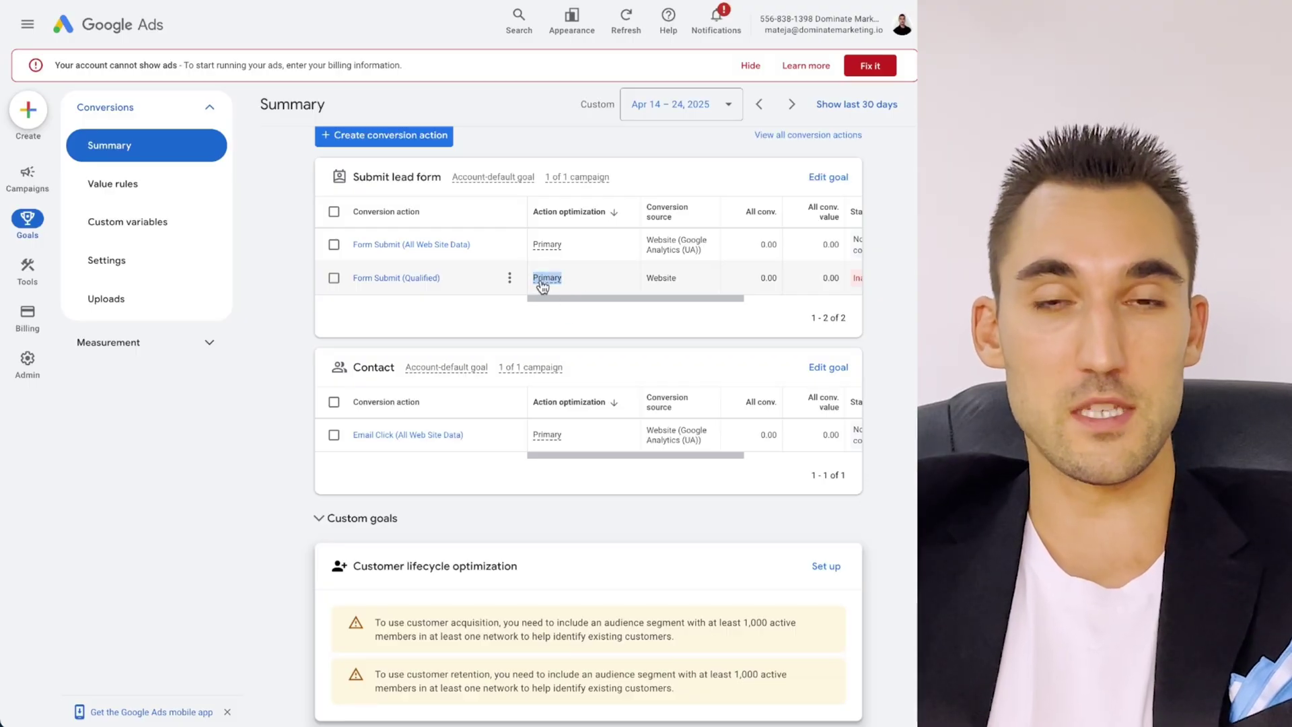
pyautogui.moveTo(543, 286)
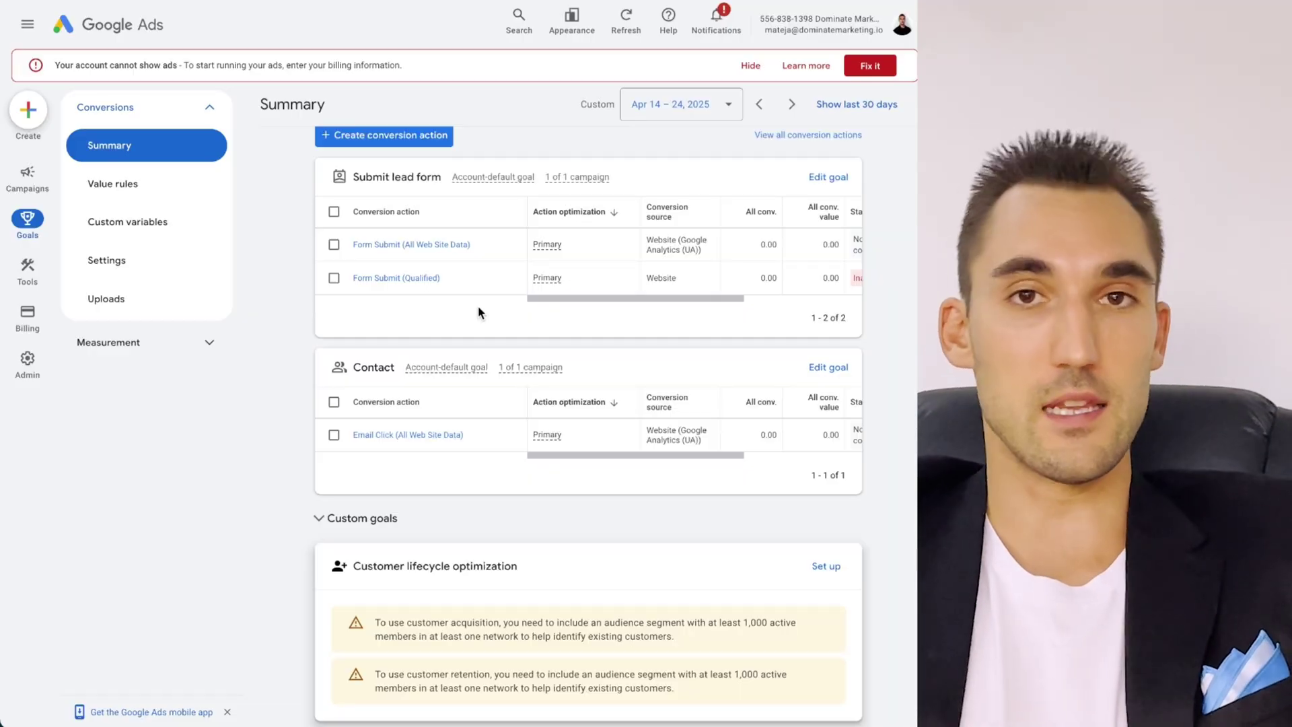
# Edit Form Submit (Qualified): try the secondary option for action optimization, switch back to primary action used for bidding optimization, save and finish editing.
pyautogui.moveTo(633, 276); pyautogui.dragTo(511, 278)
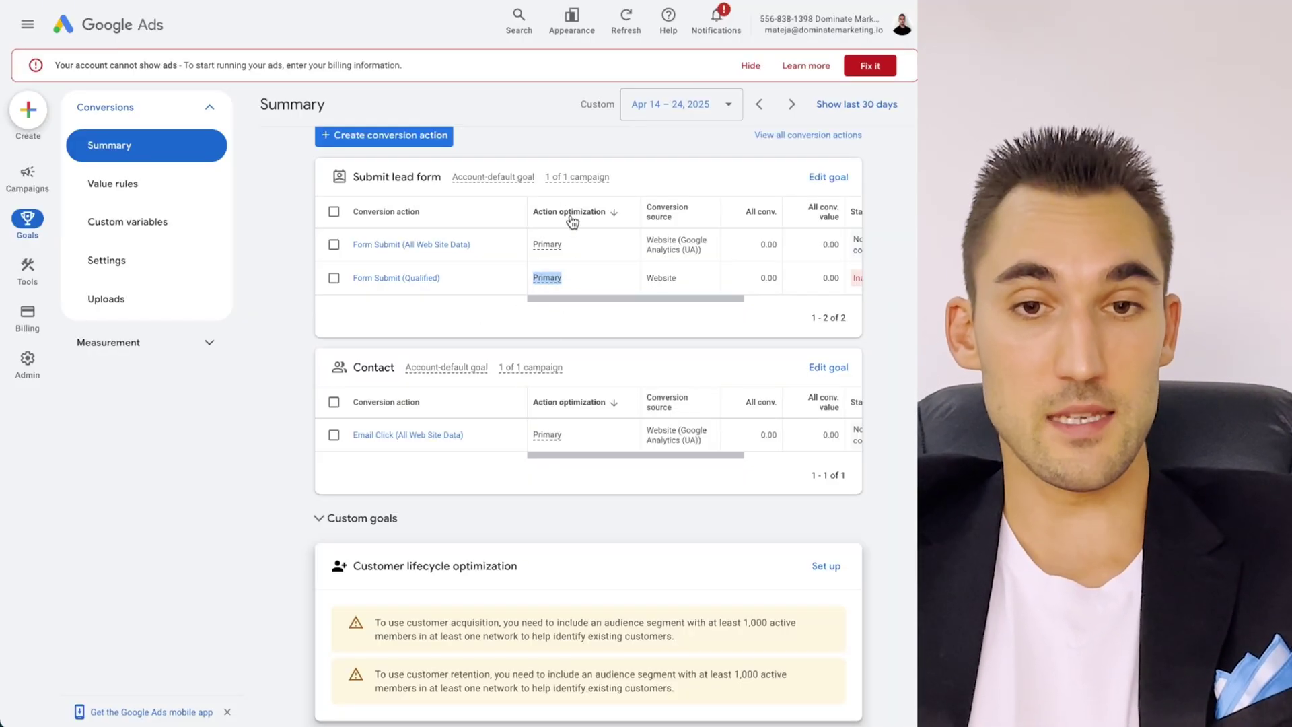
pyautogui.click(421, 278)
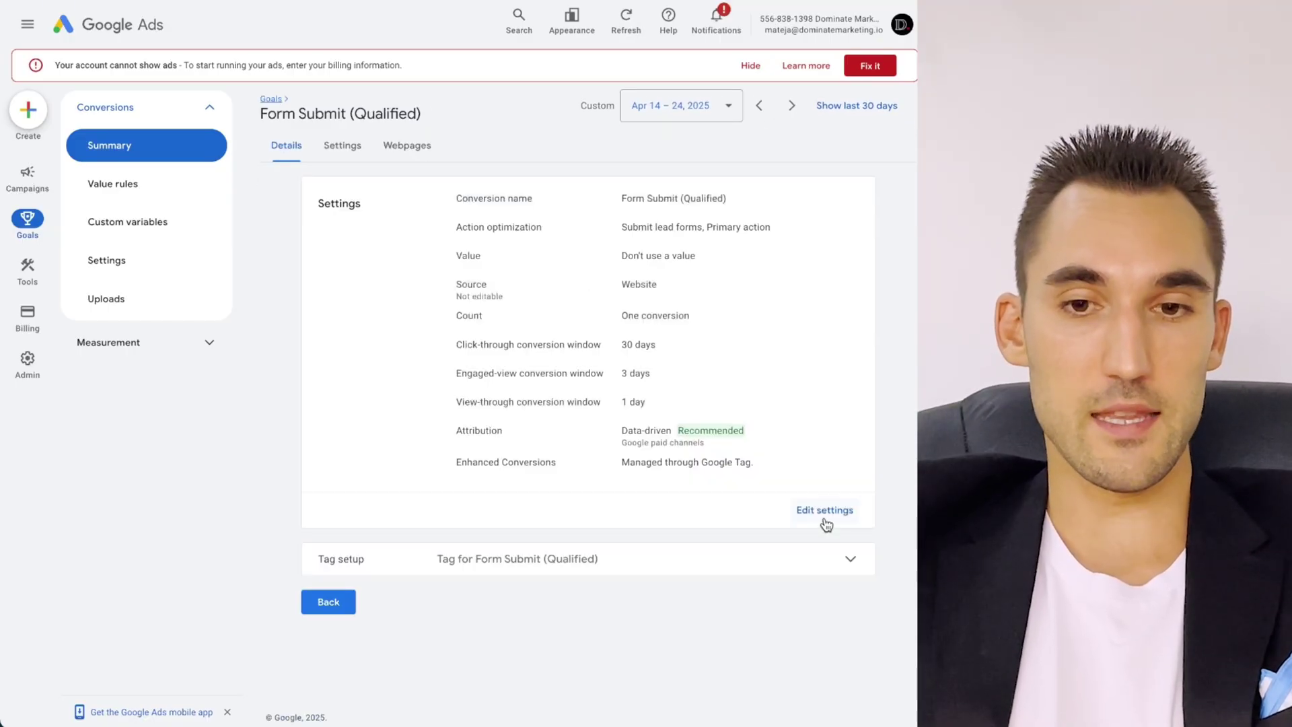
pyautogui.click(833, 511)
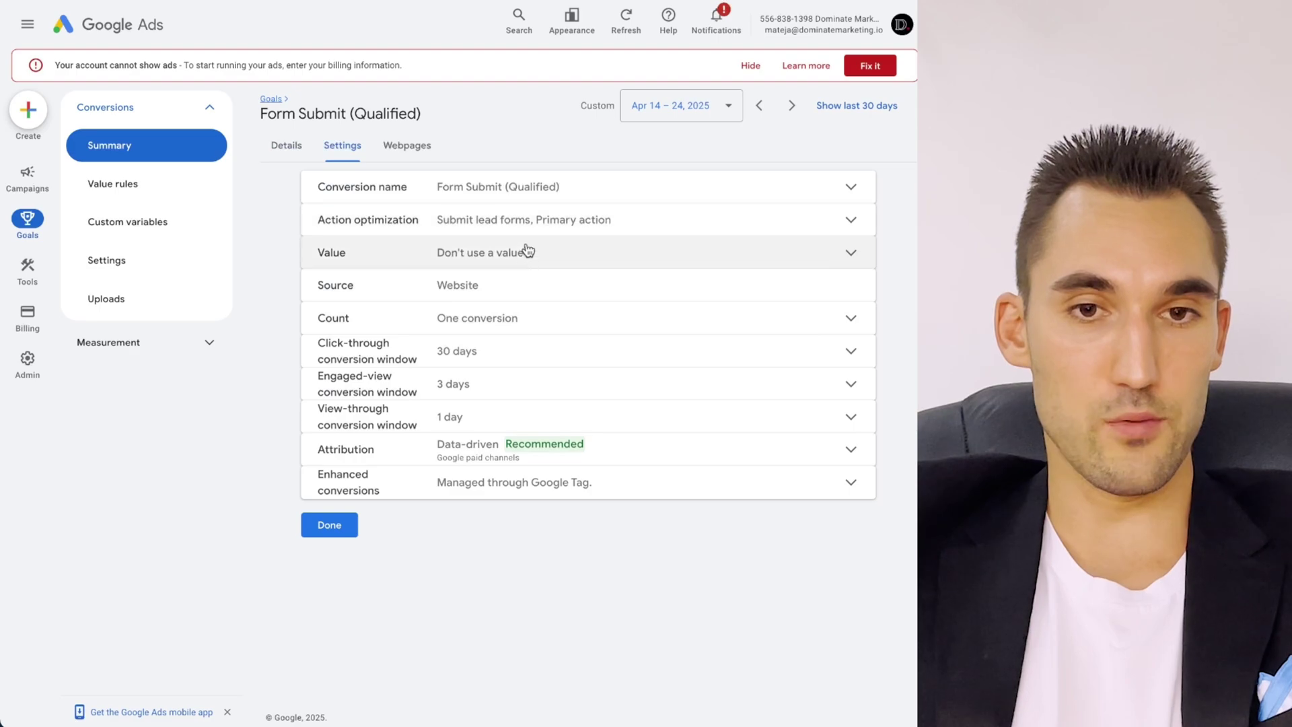
pyautogui.click(511, 219)
pyautogui.click(453, 318)
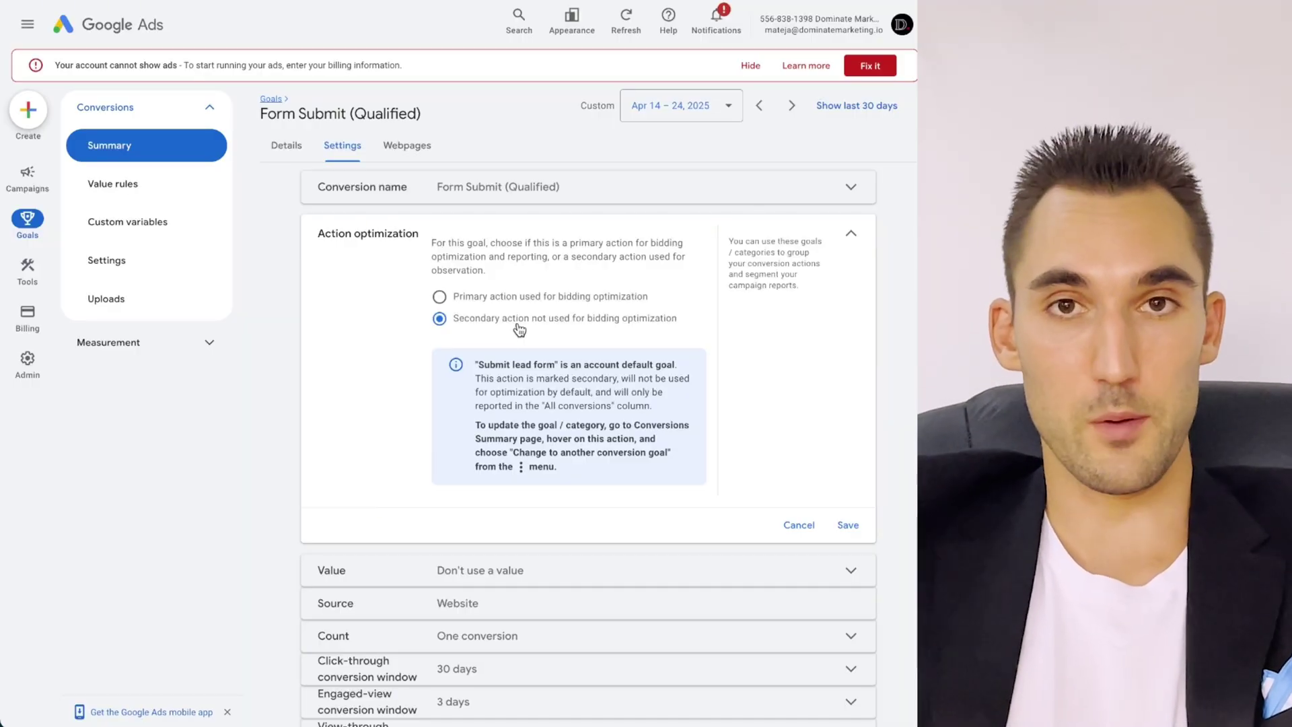
pyautogui.click(531, 307)
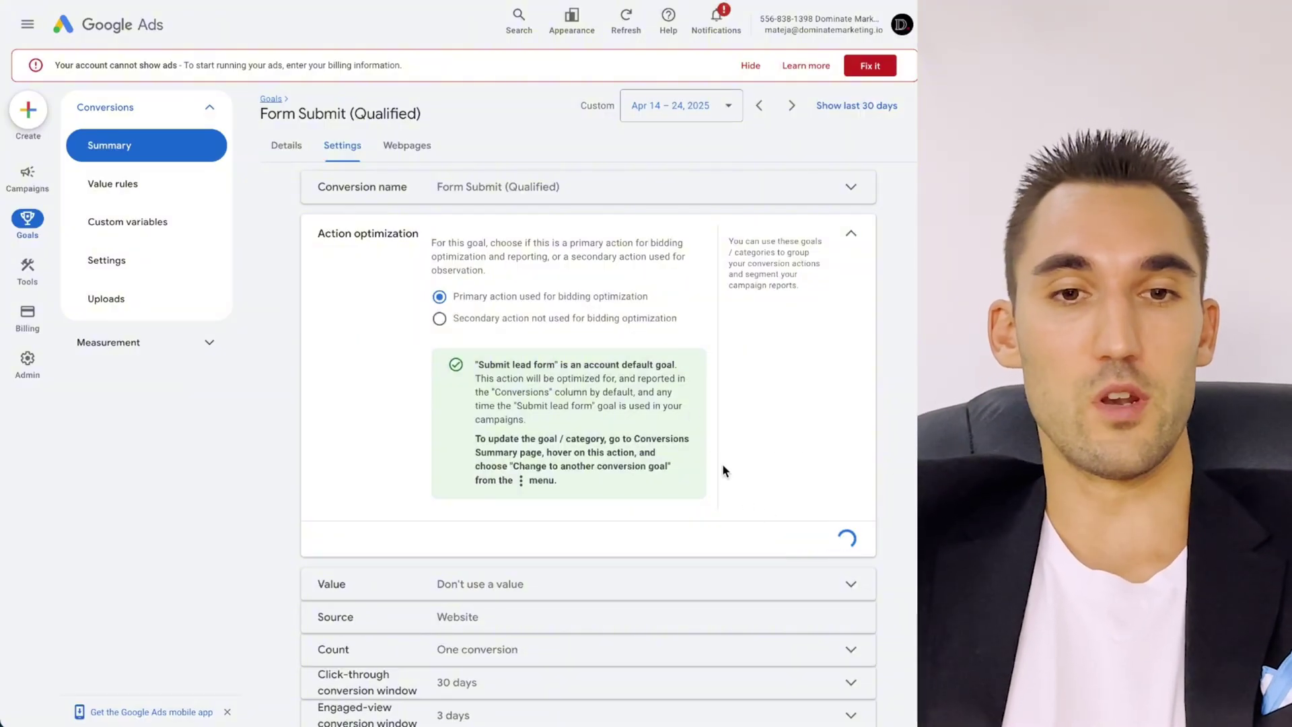
pyautogui.click(340, 520)
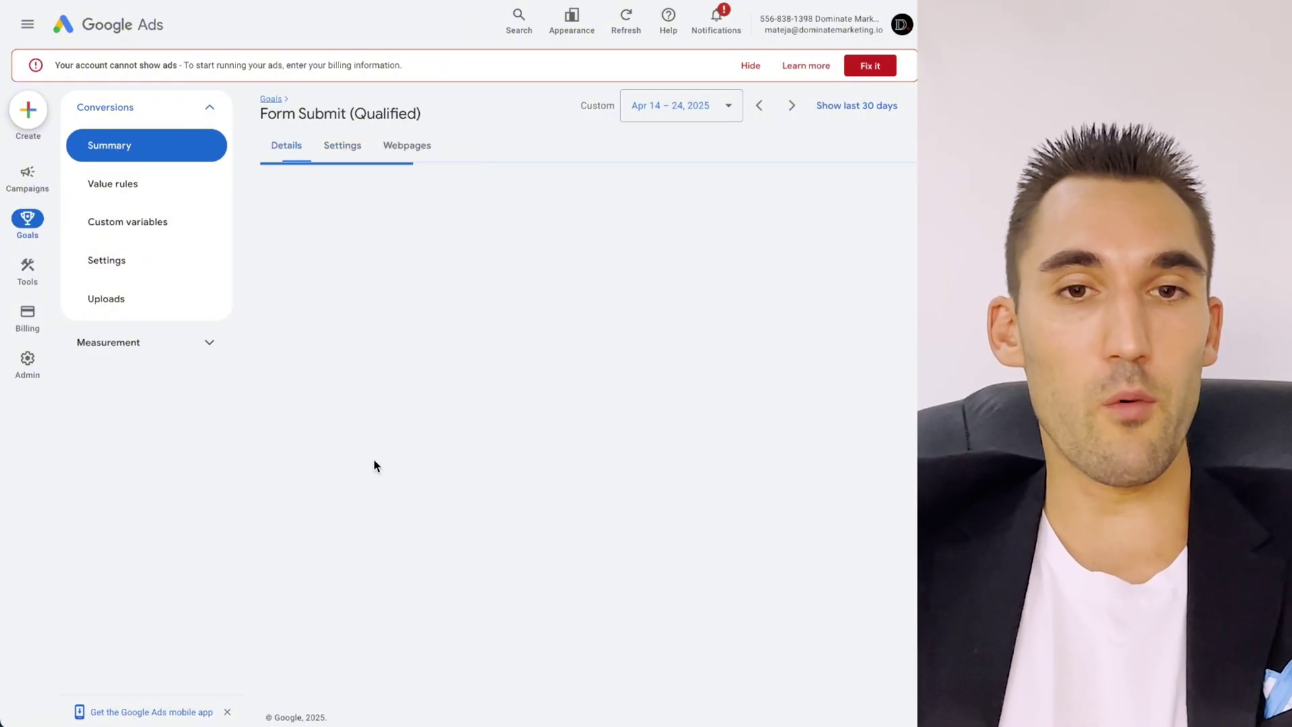